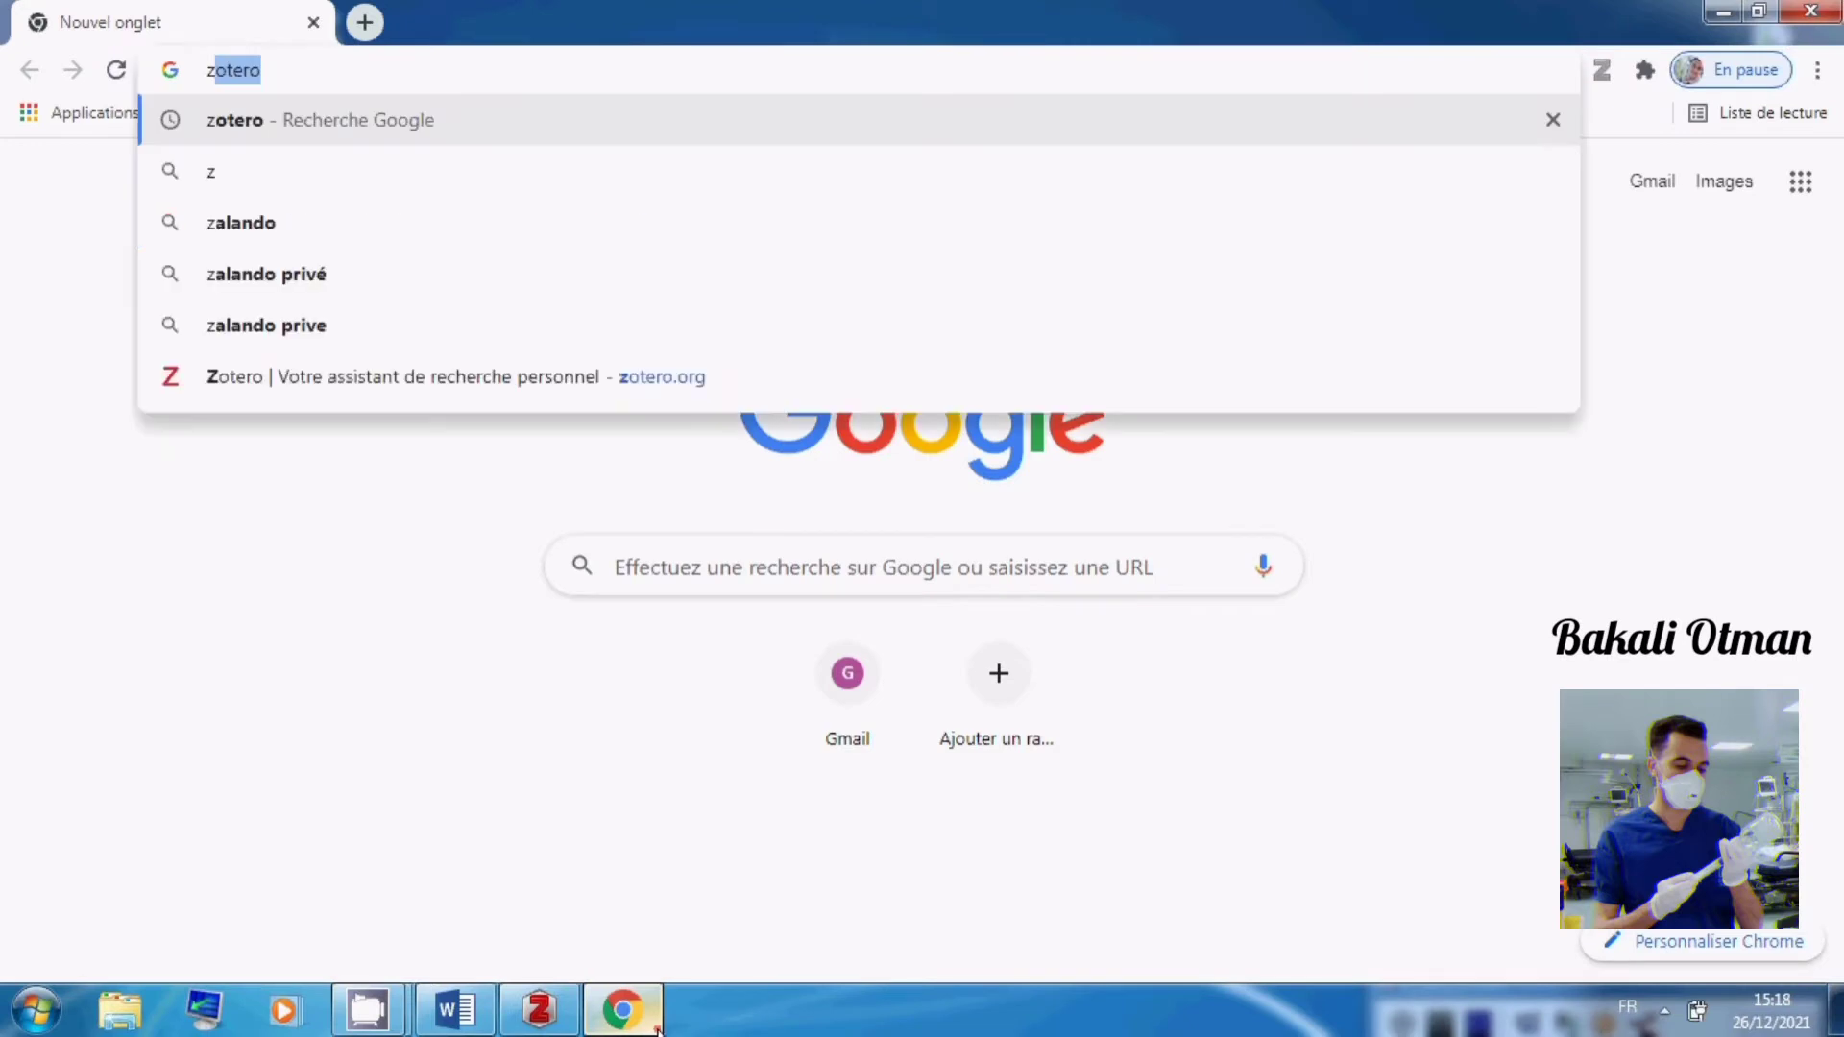
# Search the web for "zotero" and open the official zotero.org home page
pyautogui.write('otero')
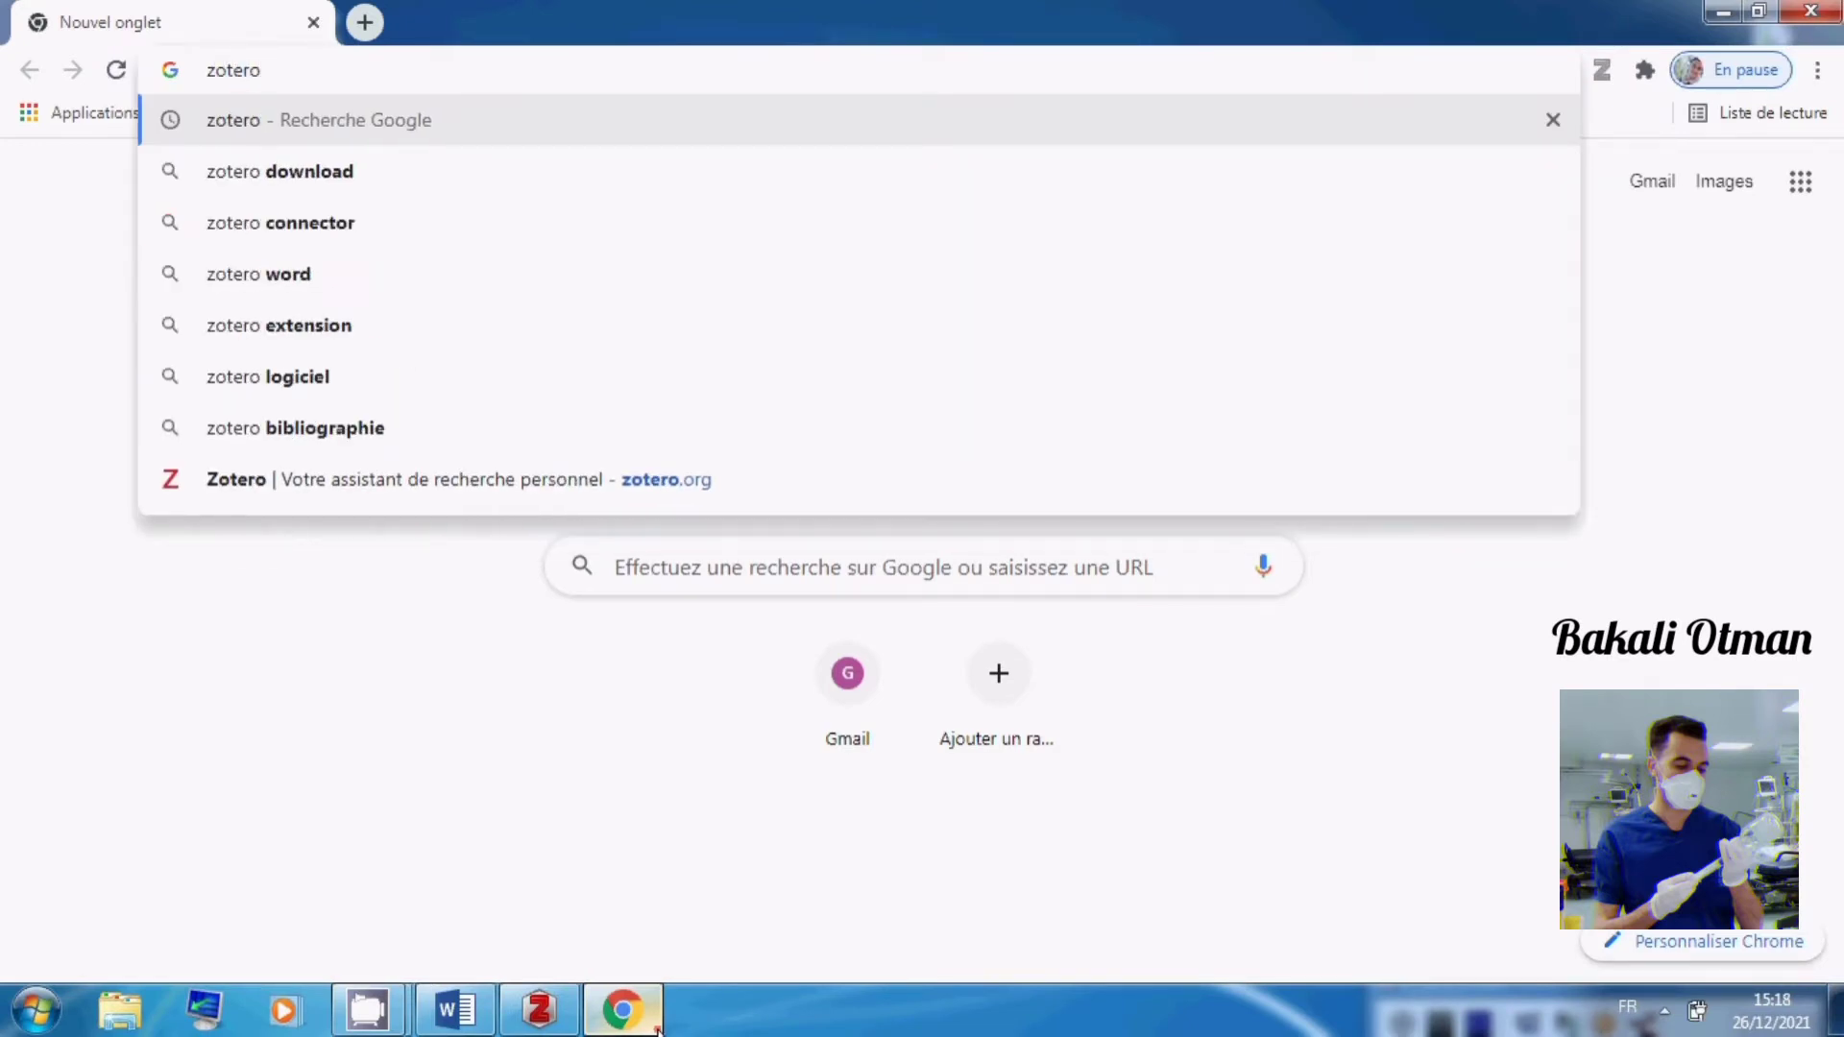
pyautogui.press('Return')
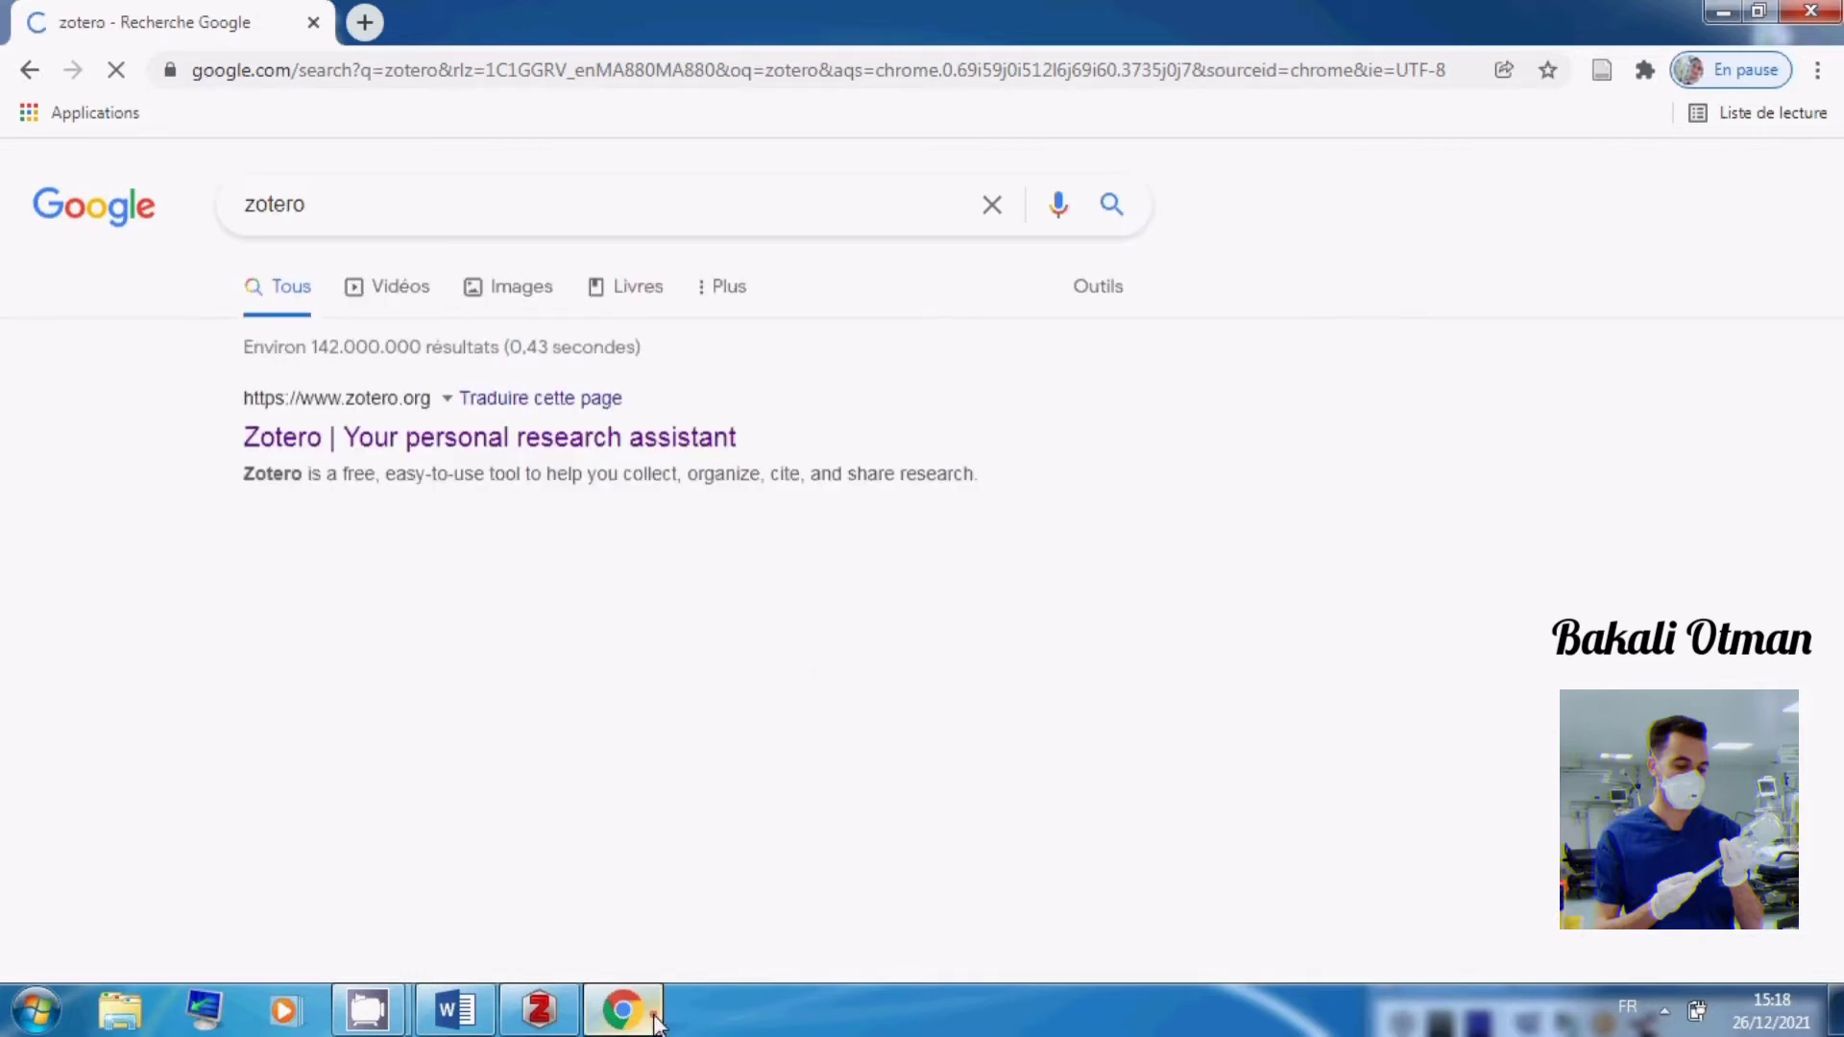
pyautogui.click(508, 445)
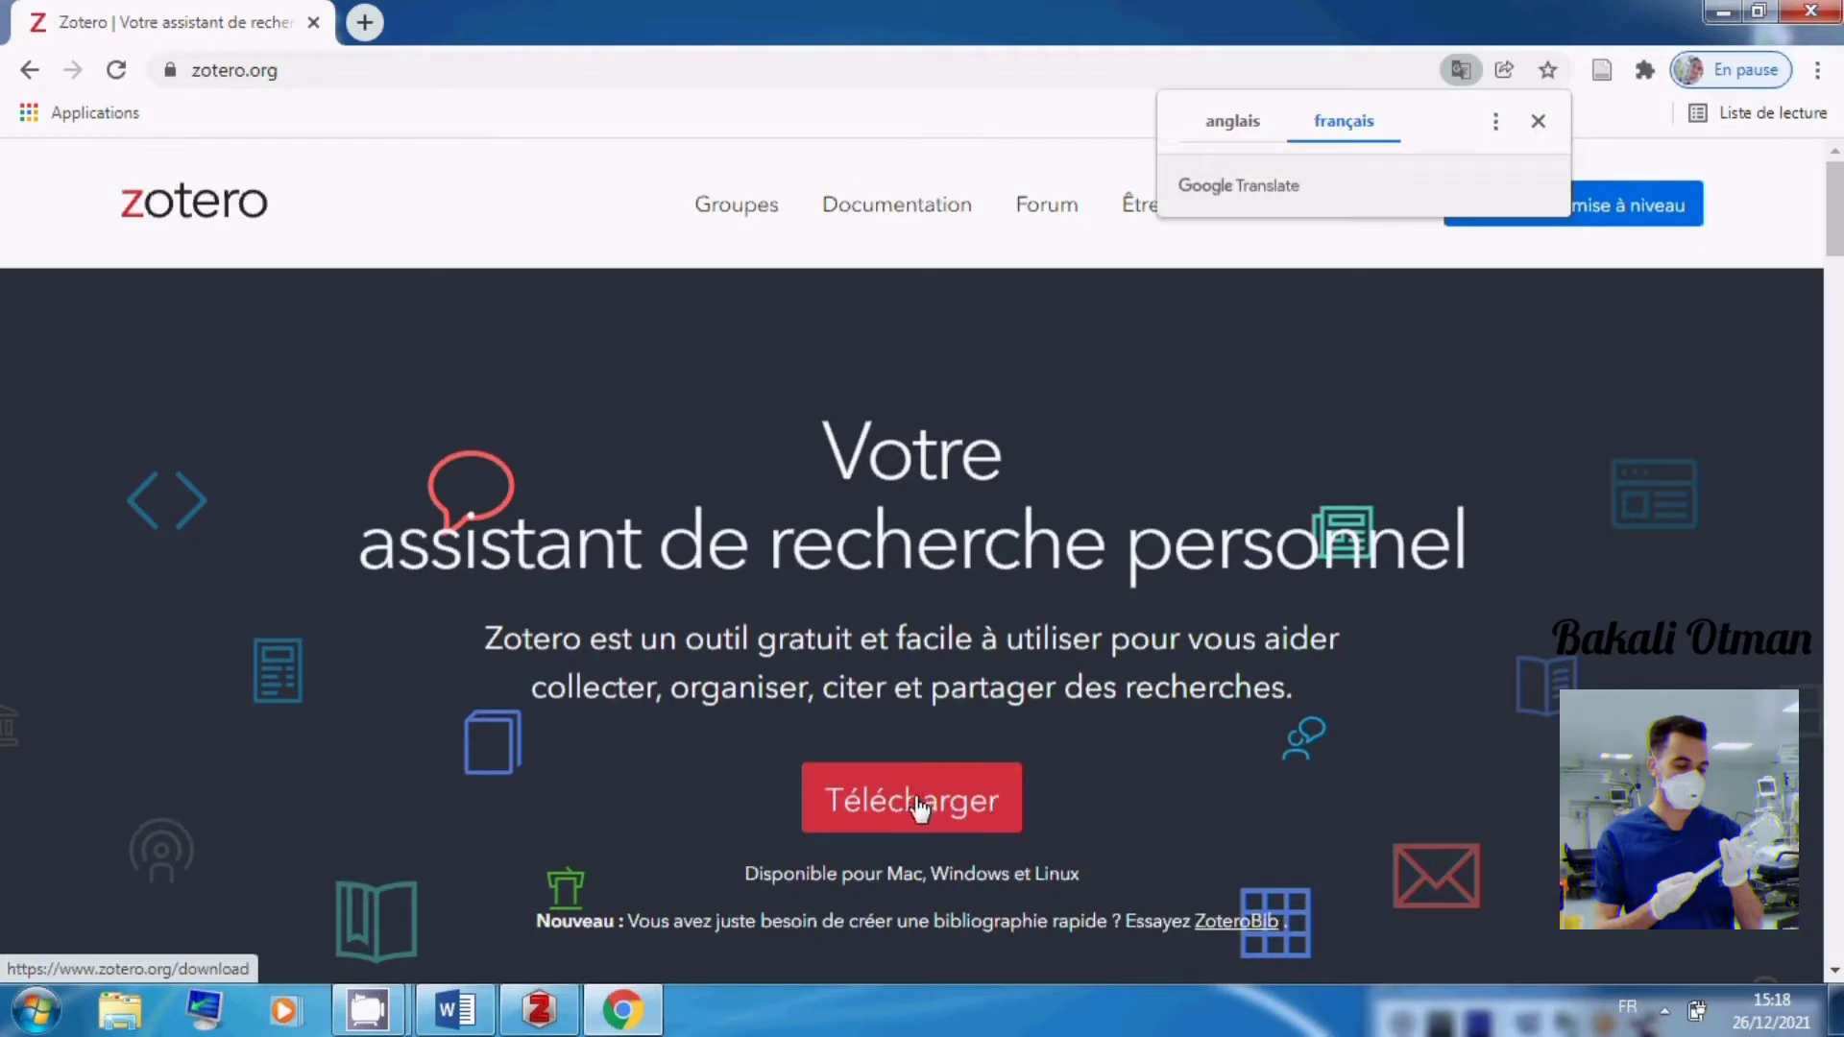
# Run the Zotero-5.0.95.1_setup installer from the desktop, approving its execution, and launch Zotero
pyautogui.click(1725, 16)
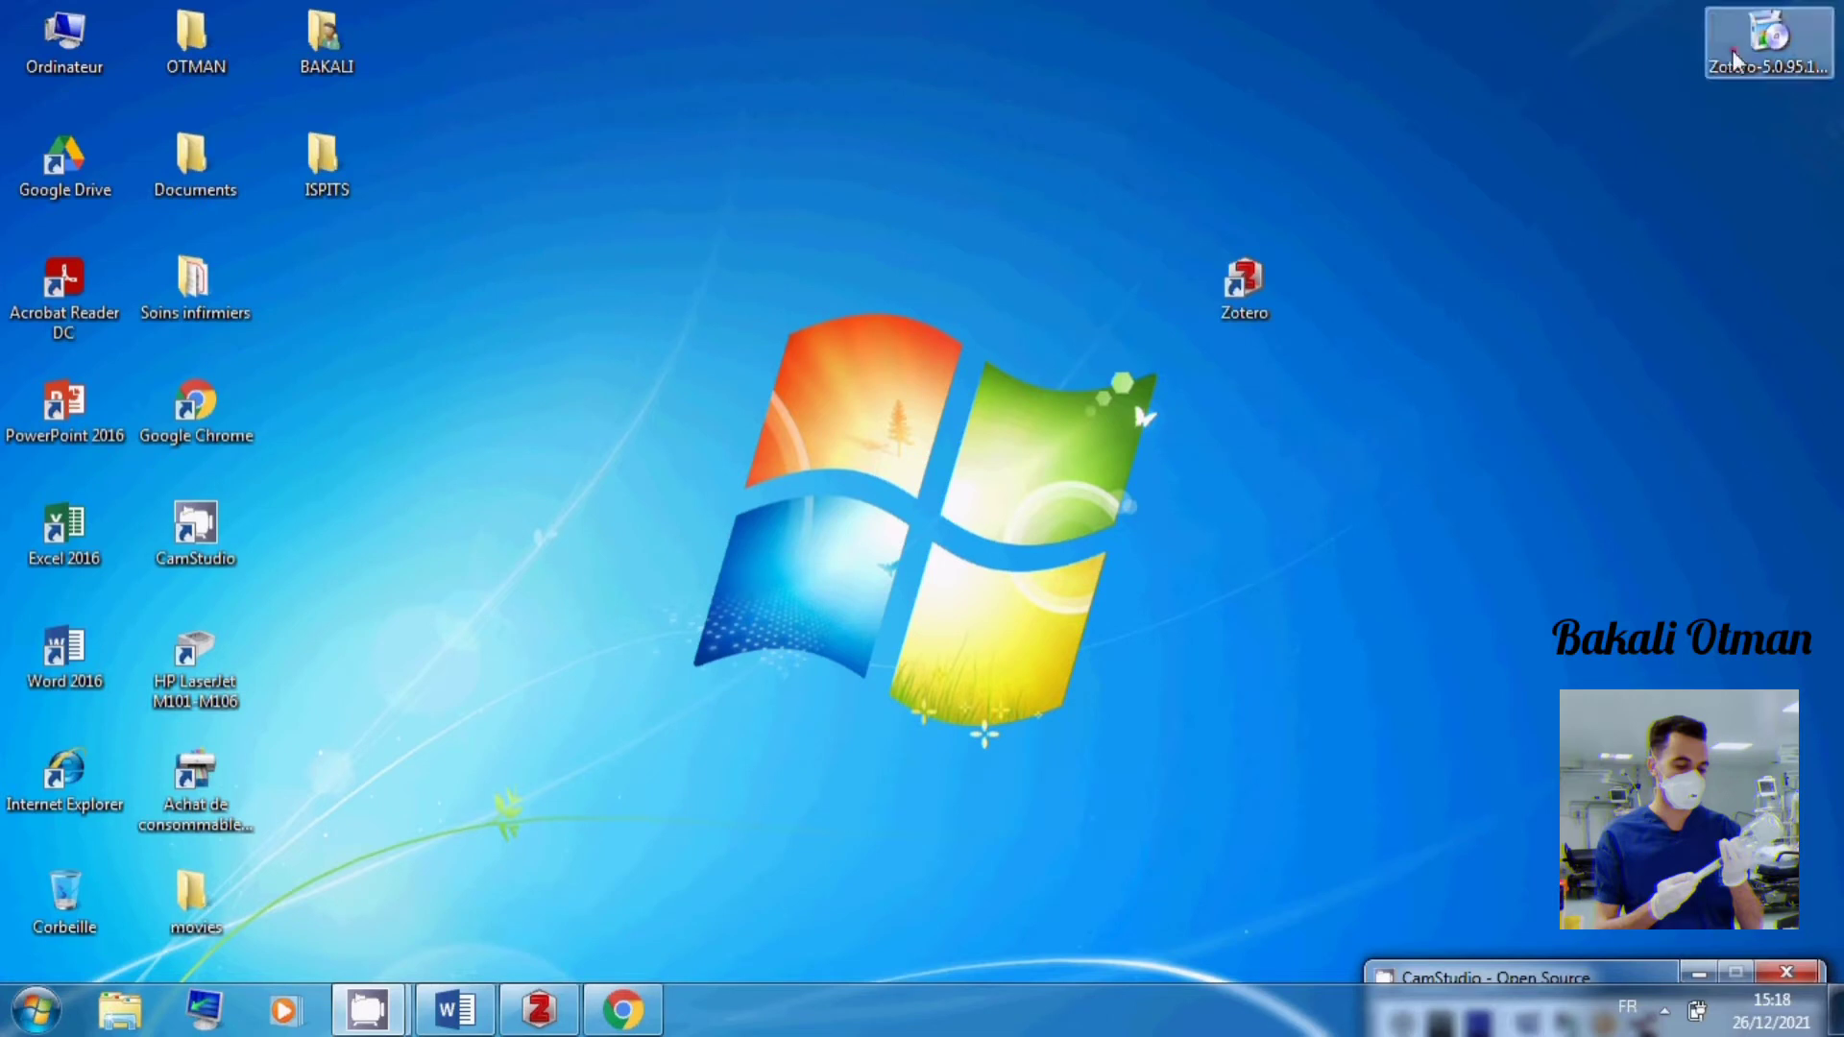
pyautogui.moveTo(1749, 44); pyautogui.dragTo(1708, 245)
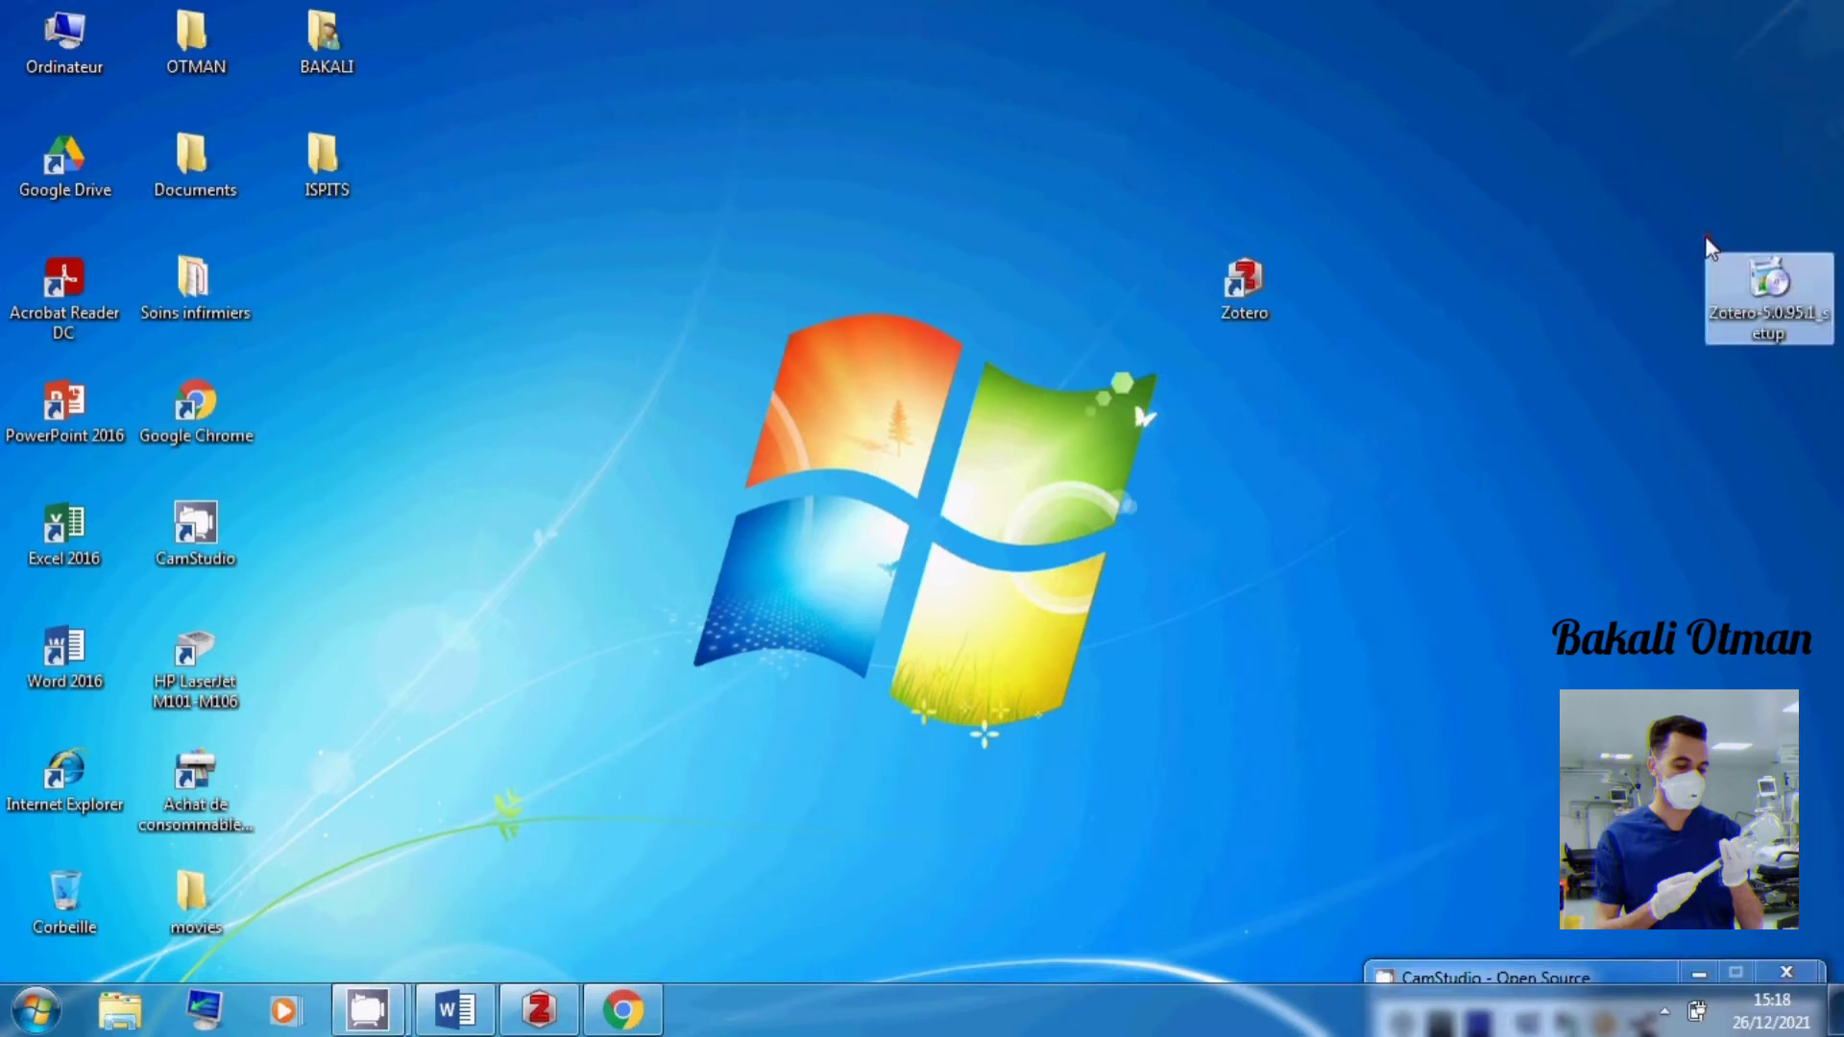
pyautogui.click(1754, 324)
pyautogui.doubleClick(1754, 323)
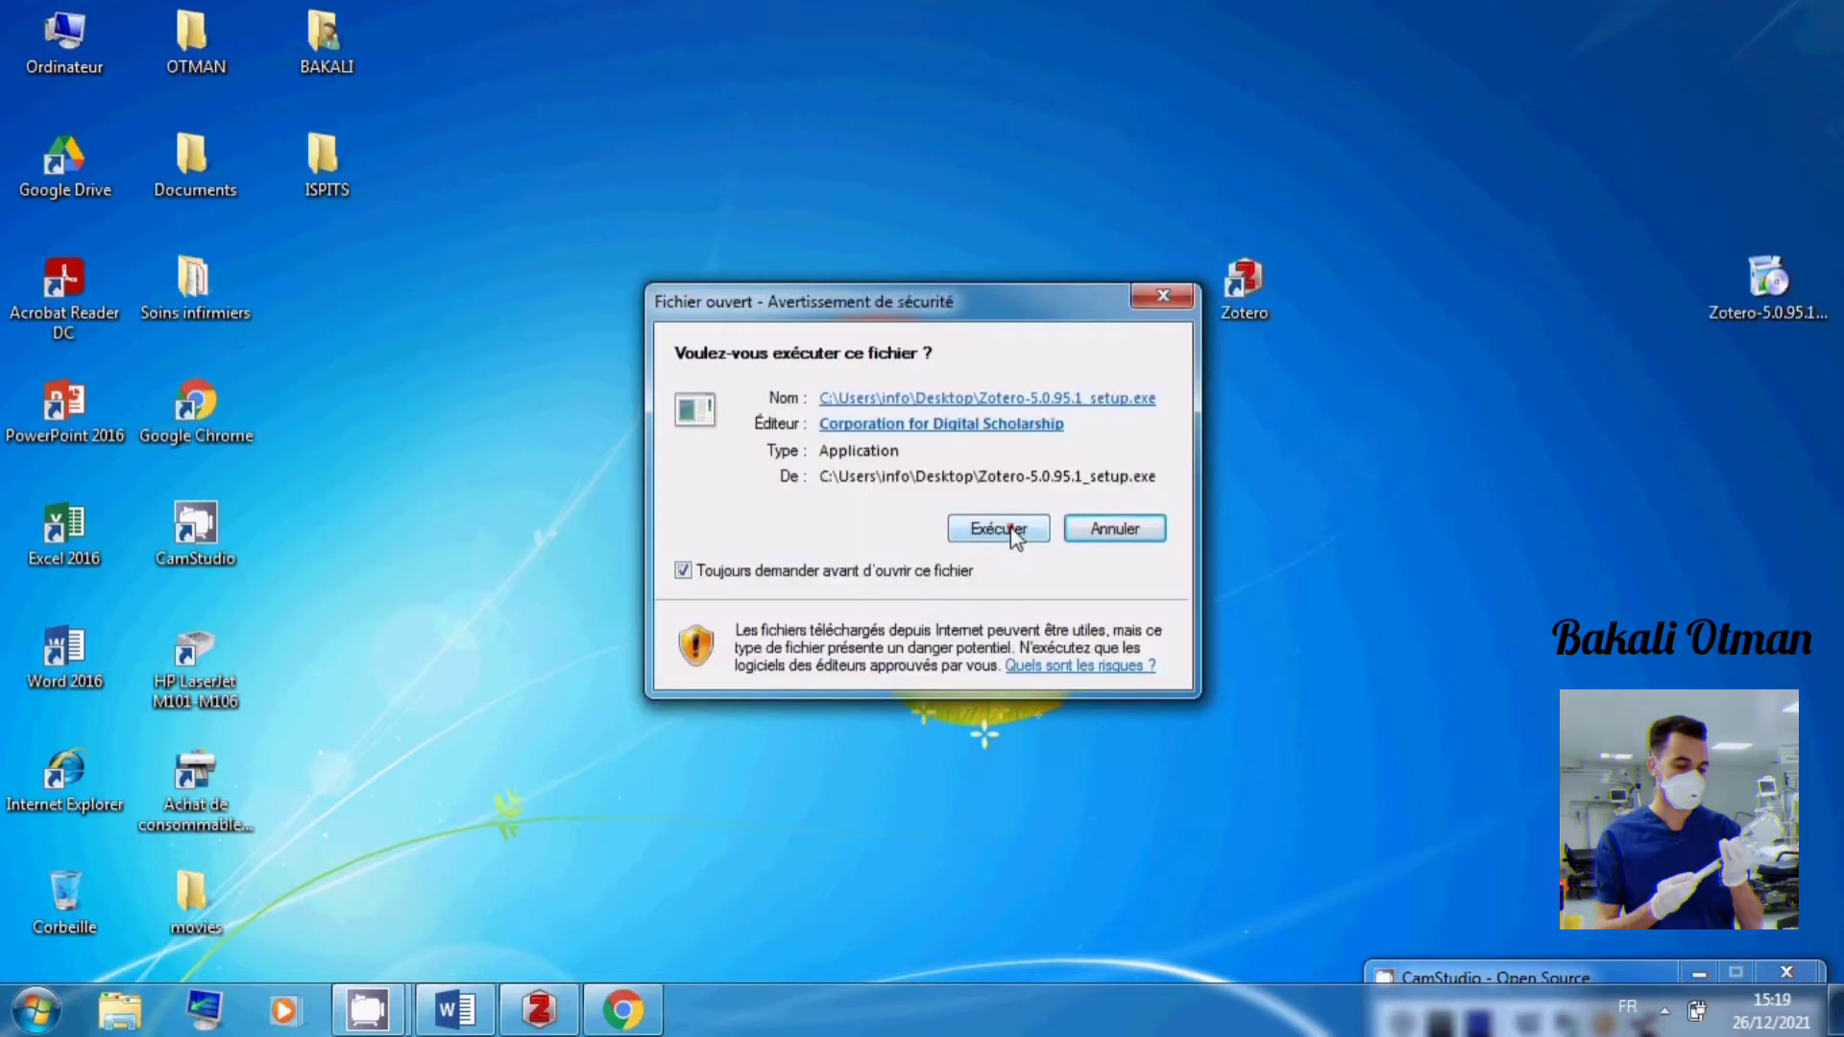
pyautogui.click(1011, 535)
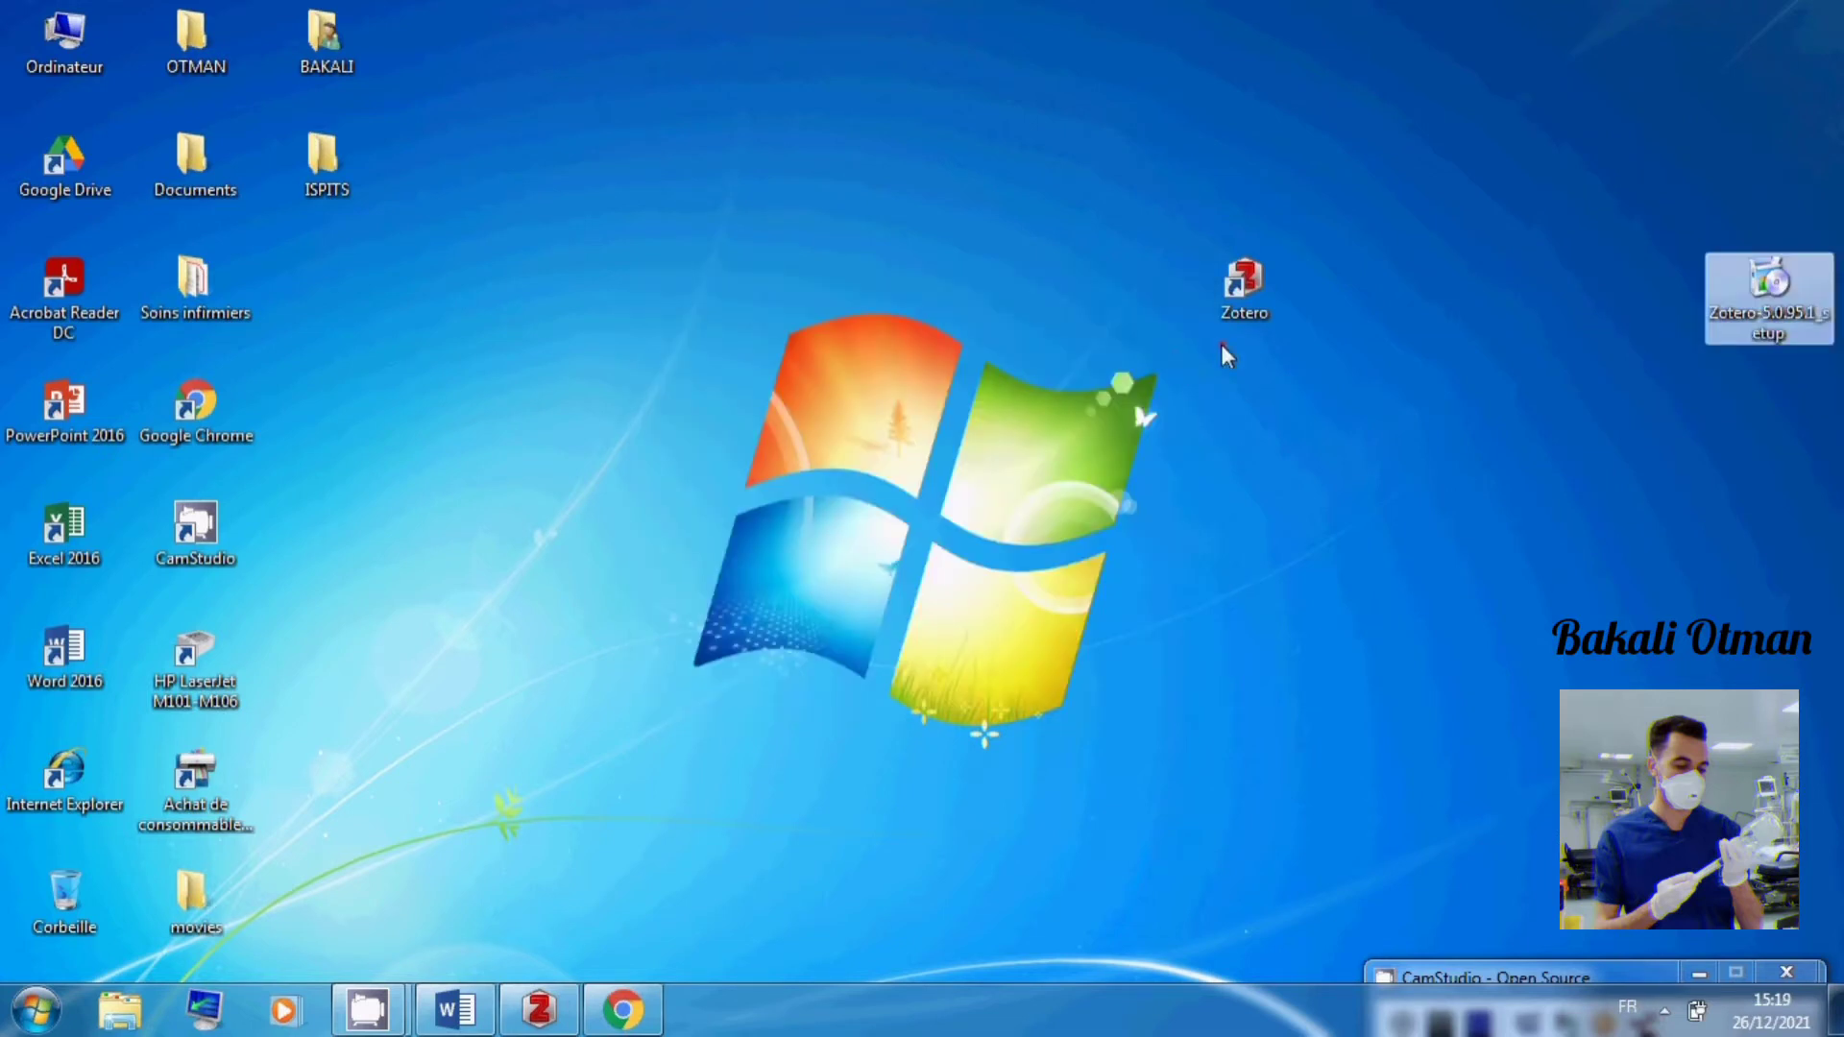
pyautogui.doubleClick(1247, 284)
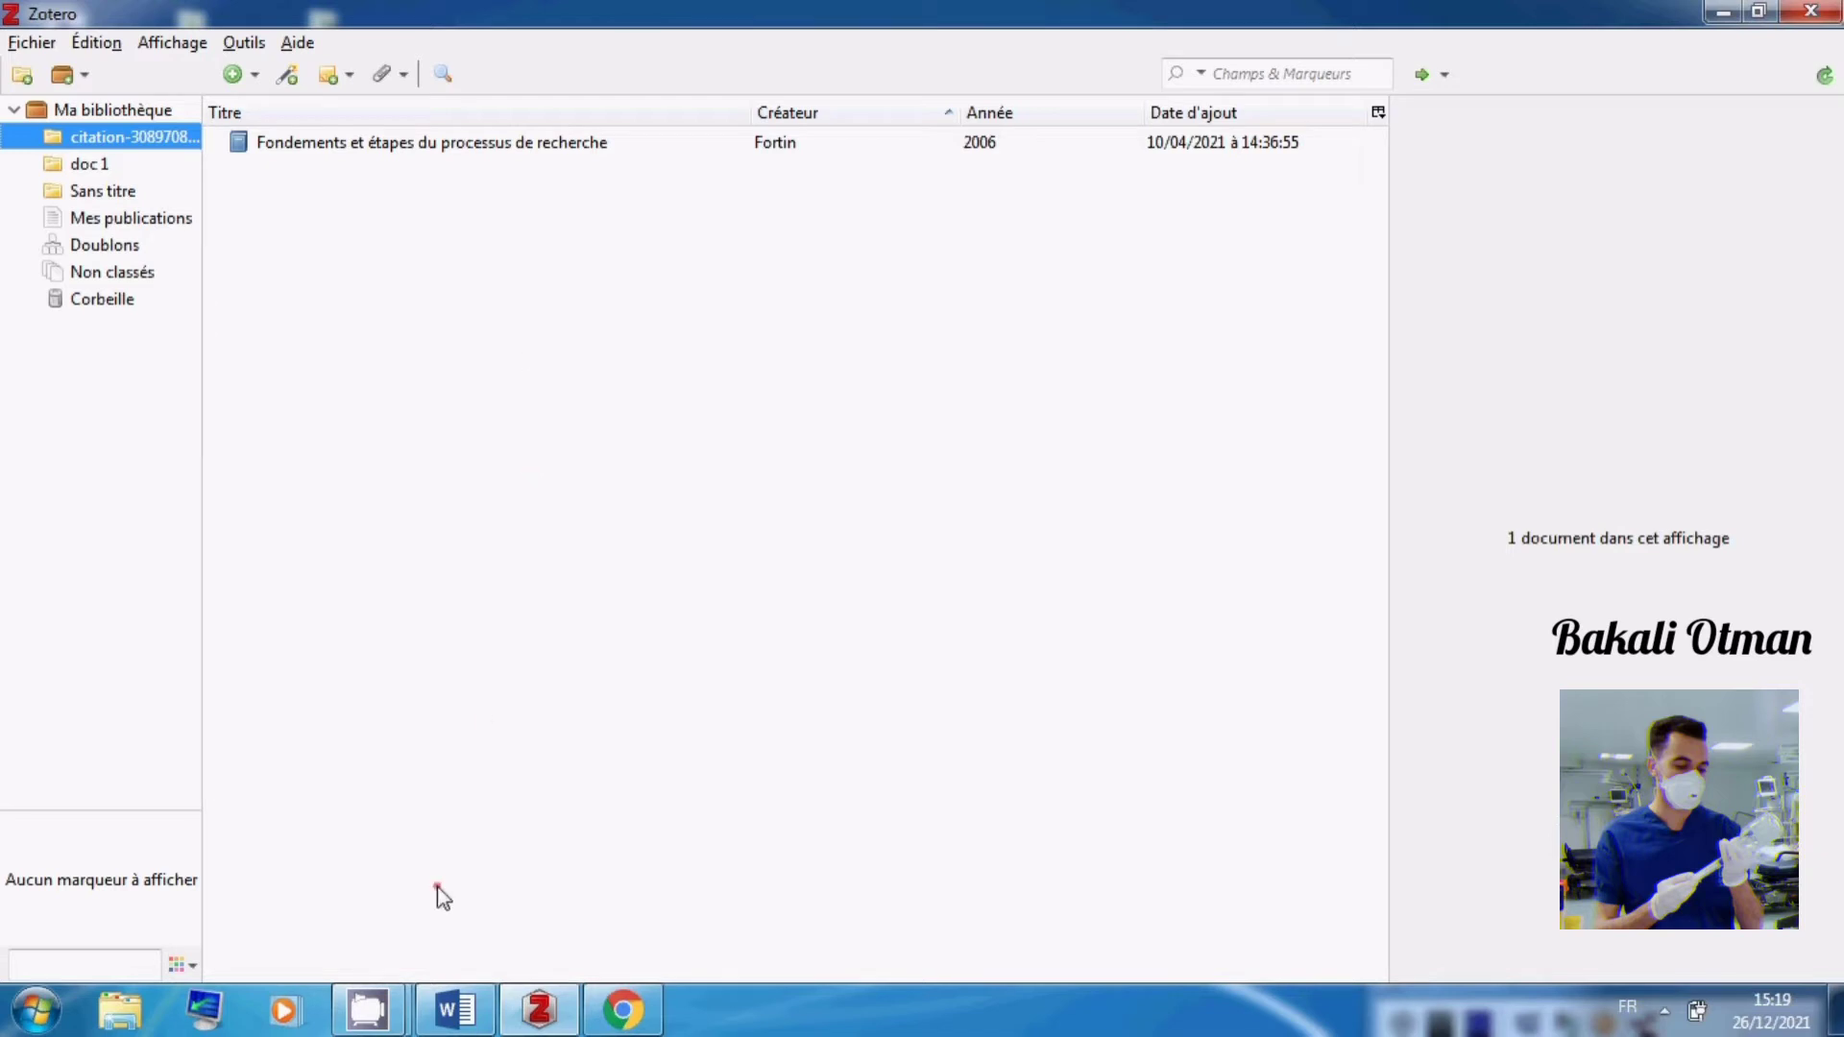
# Switch to the blank Word document and display the Zotero add-in commands
pyautogui.click(455, 1021)
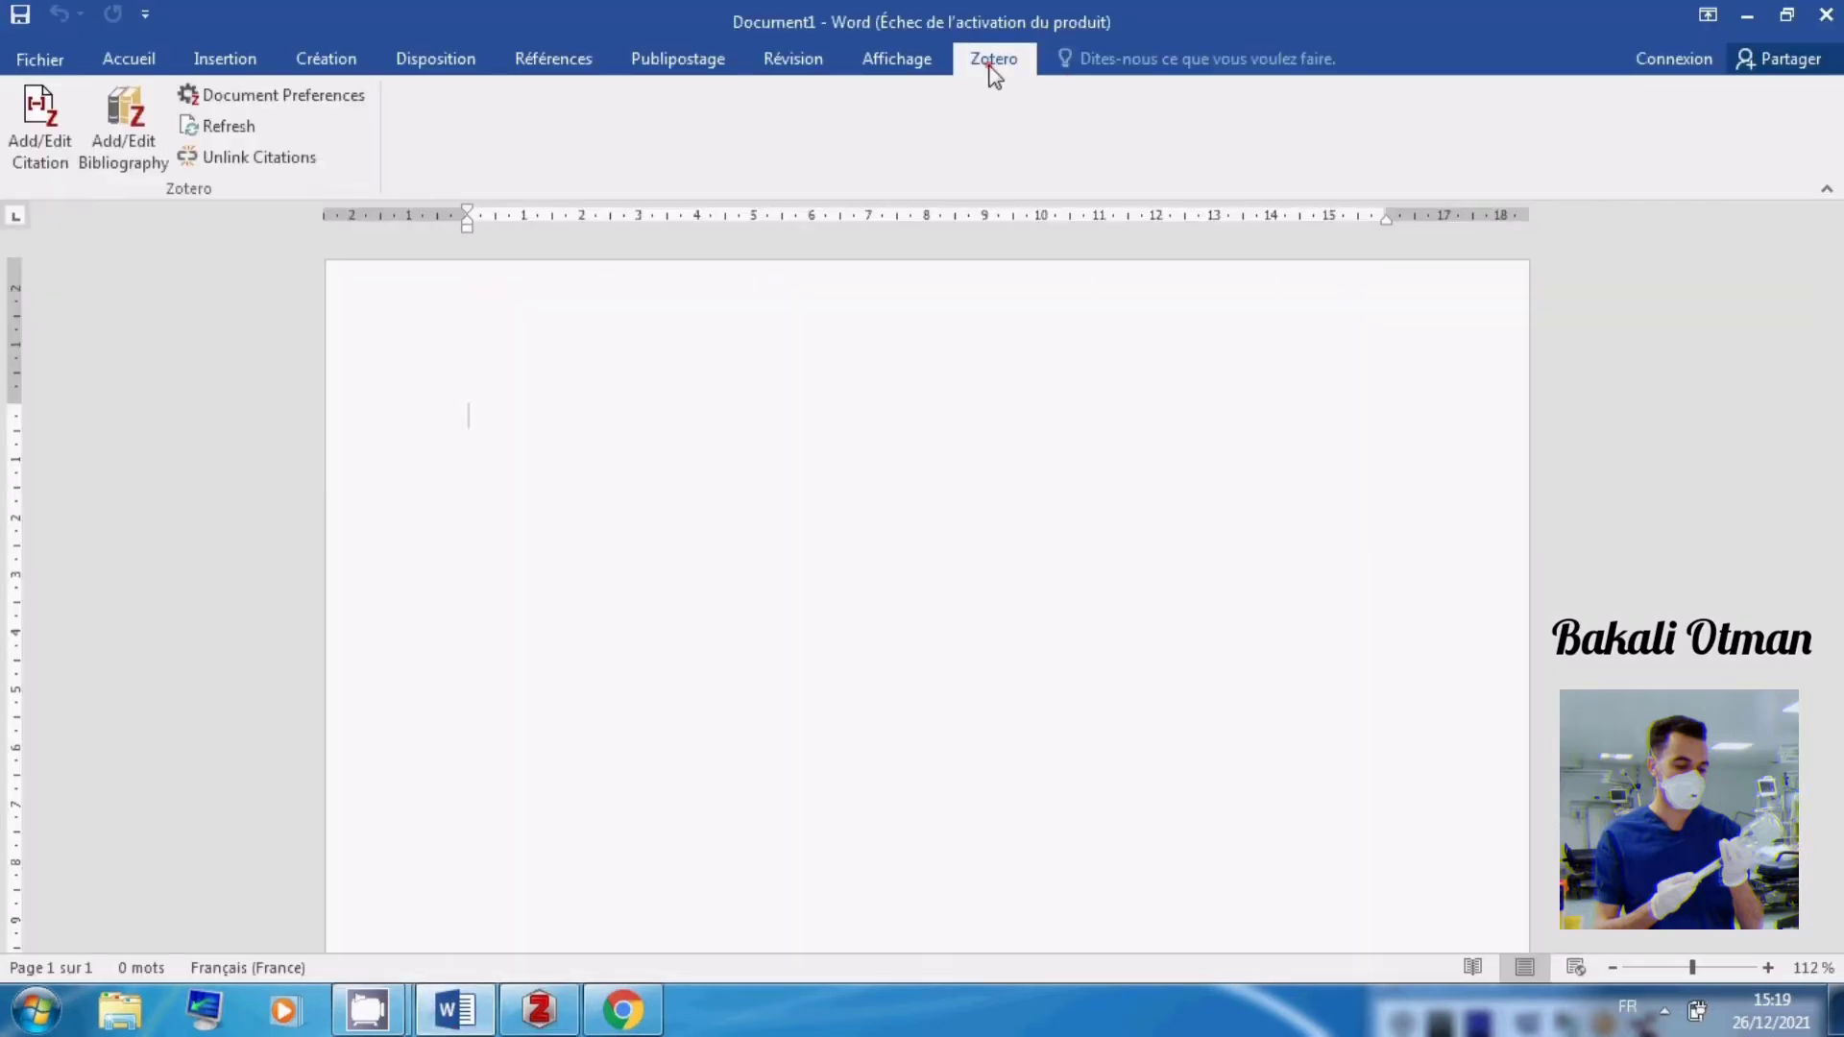
pyautogui.click(39, 61)
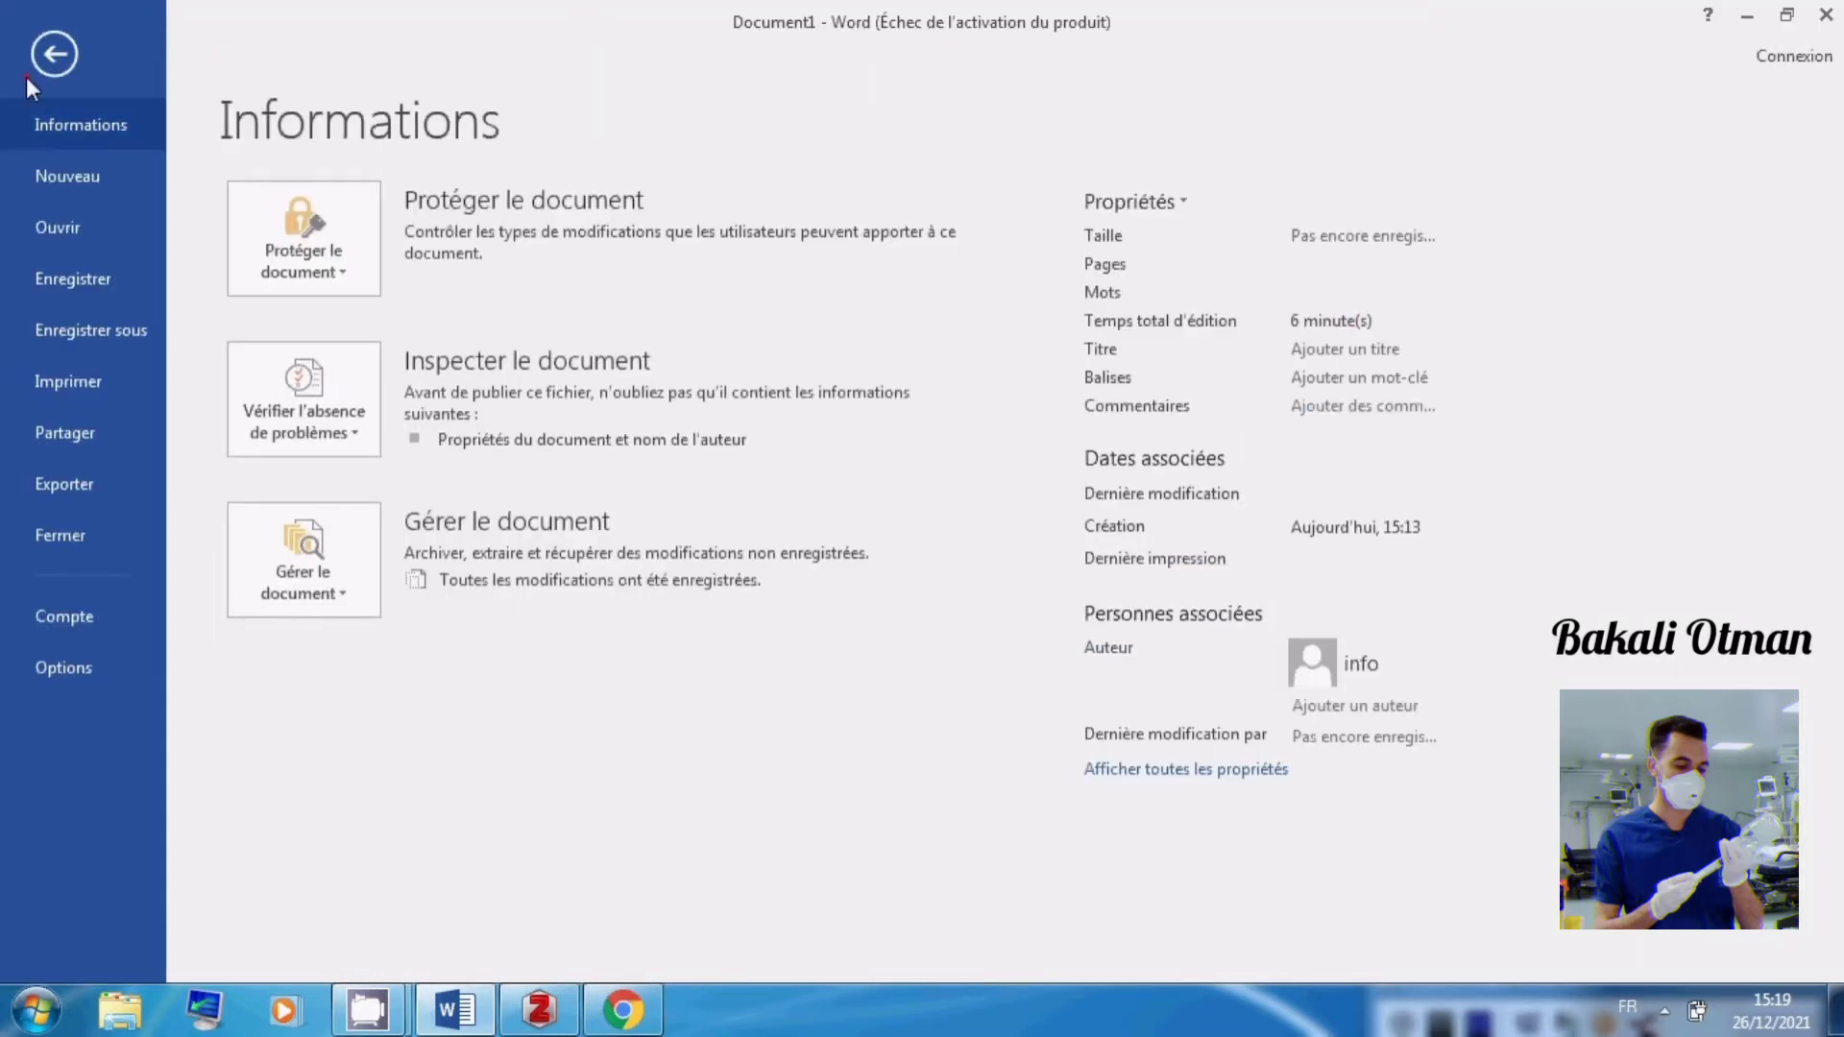
pyautogui.click(50, 58)
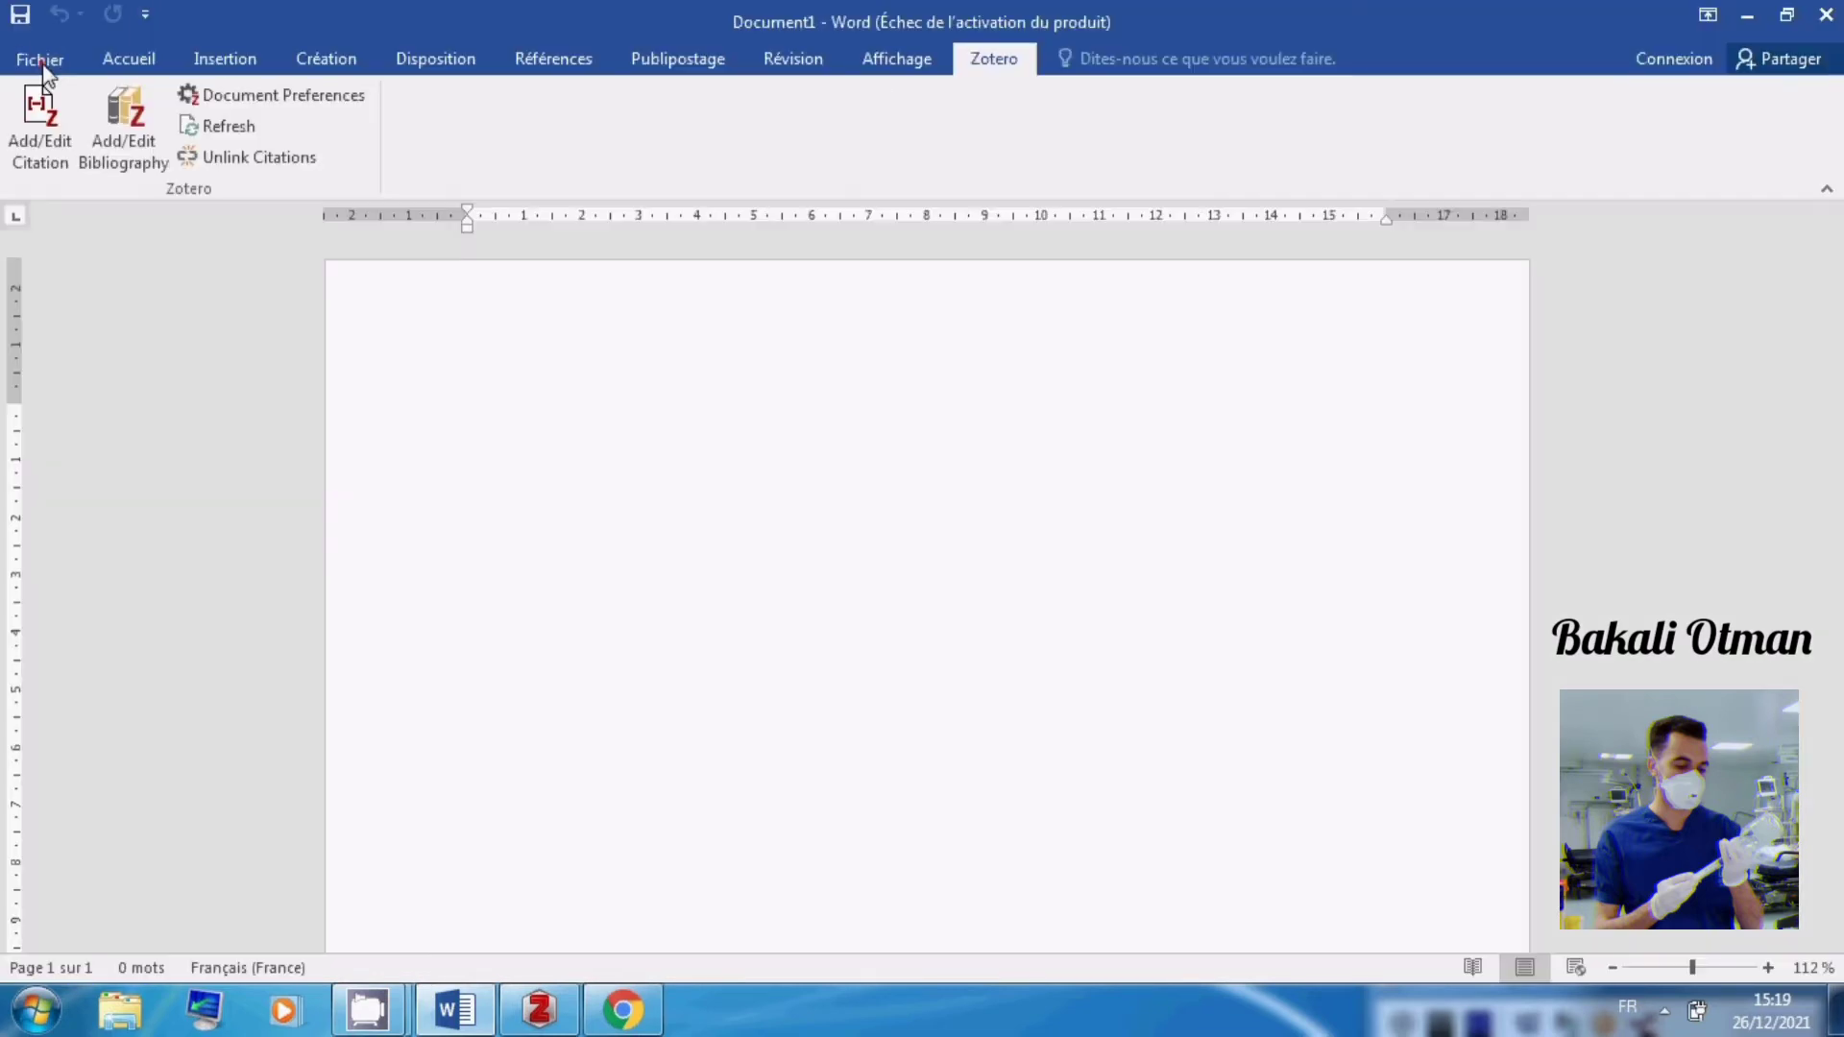
pyautogui.click(98, 61)
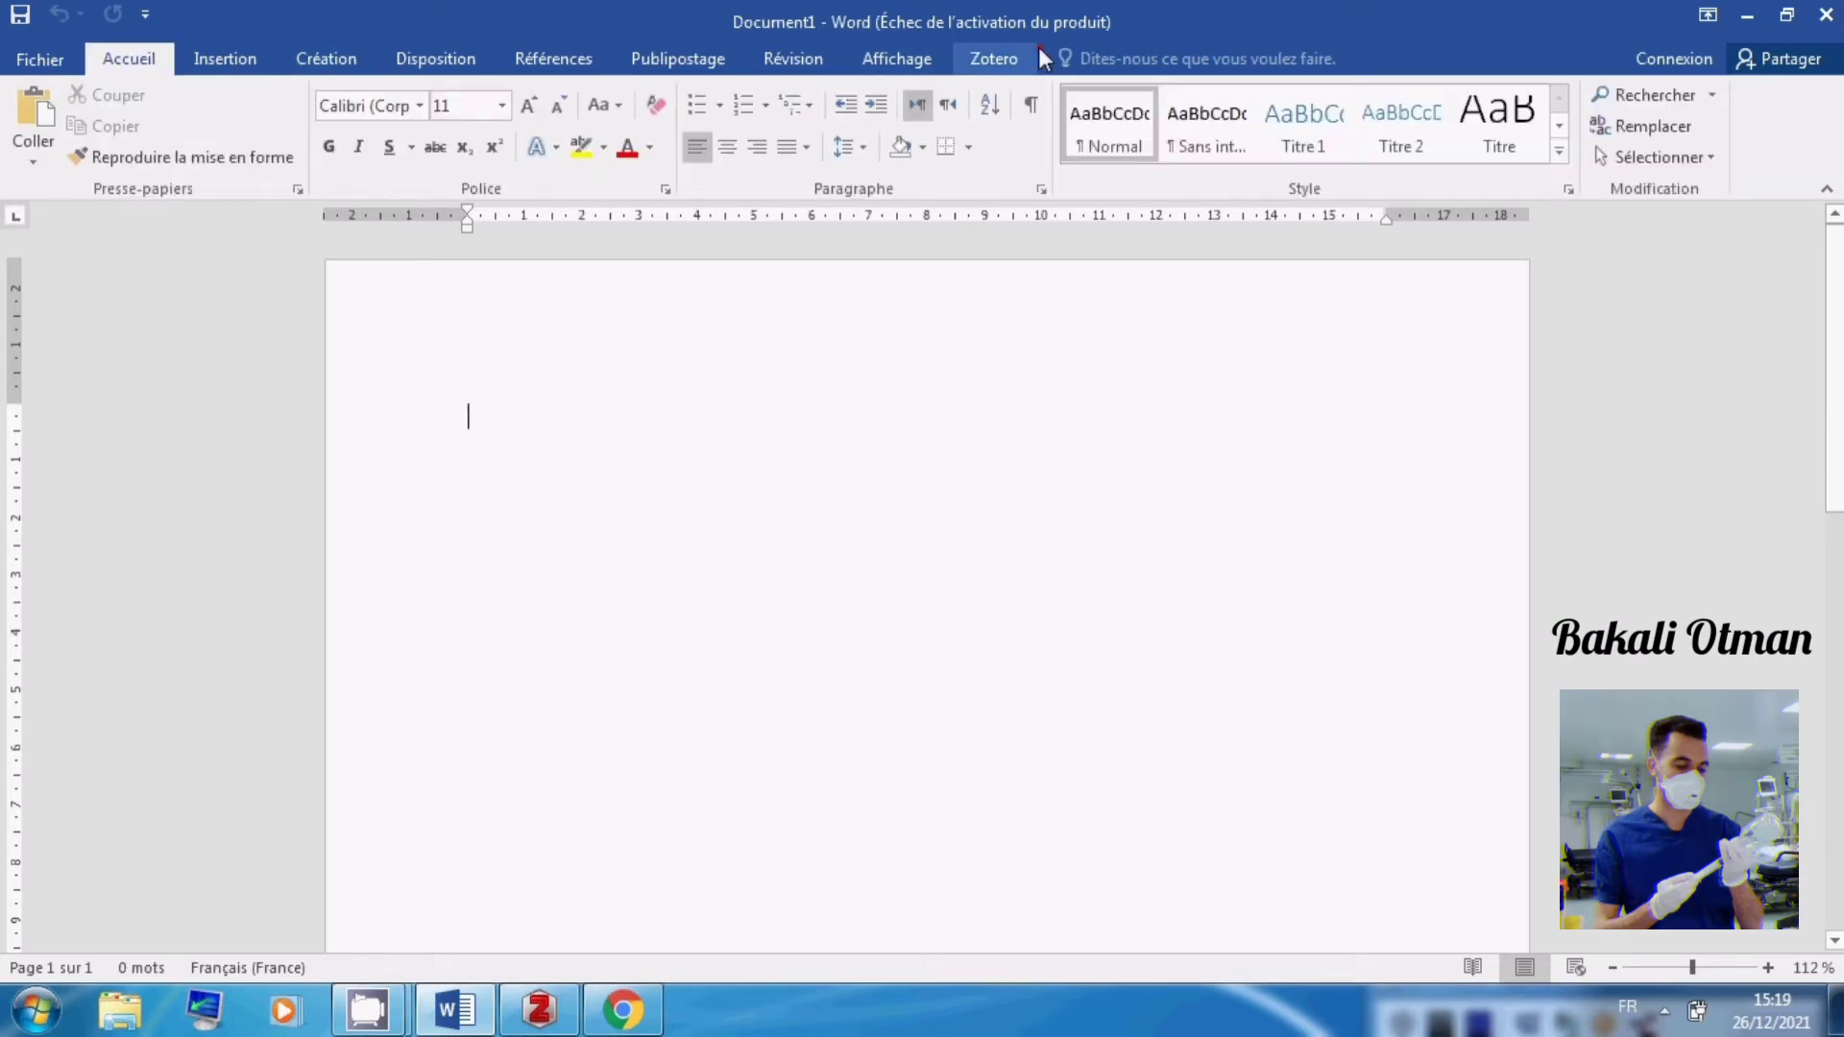
pyautogui.click(992, 63)
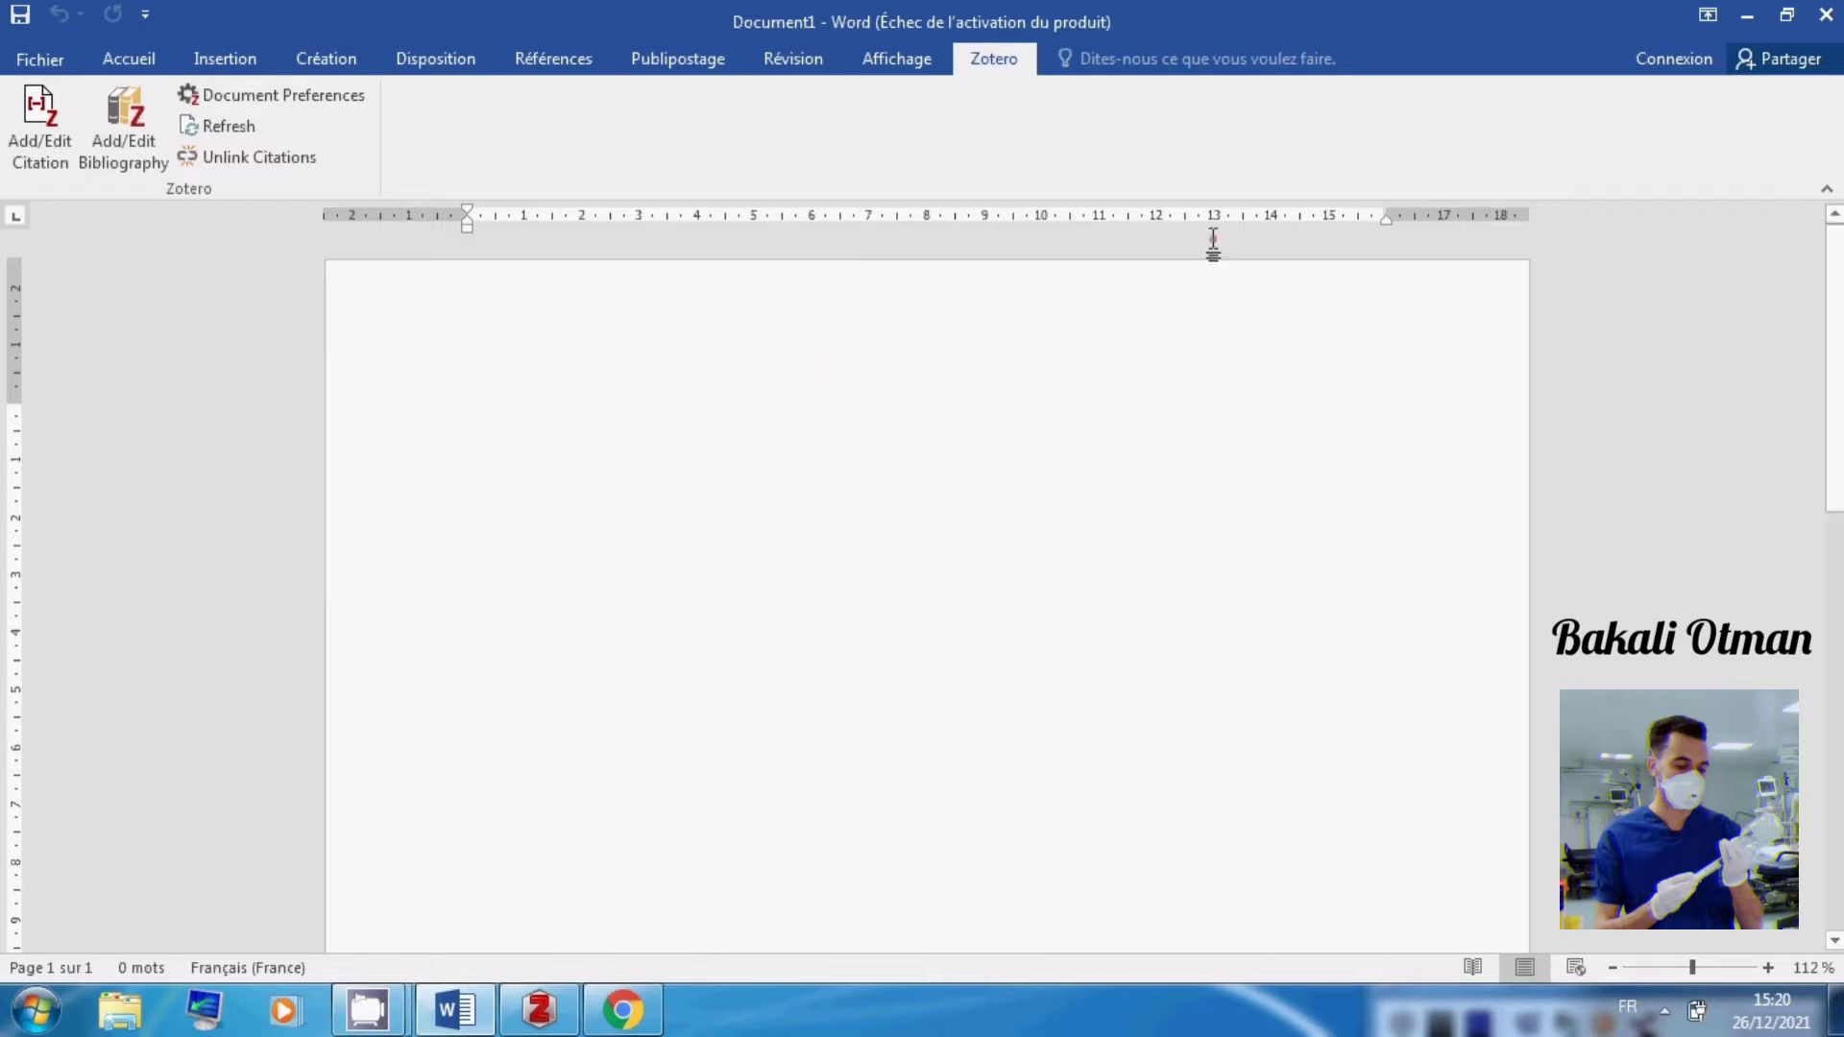
# Switch to Zotero and check the installed extensions for the Zotero Word for Windows Integration
pyautogui.click(1747, 14)
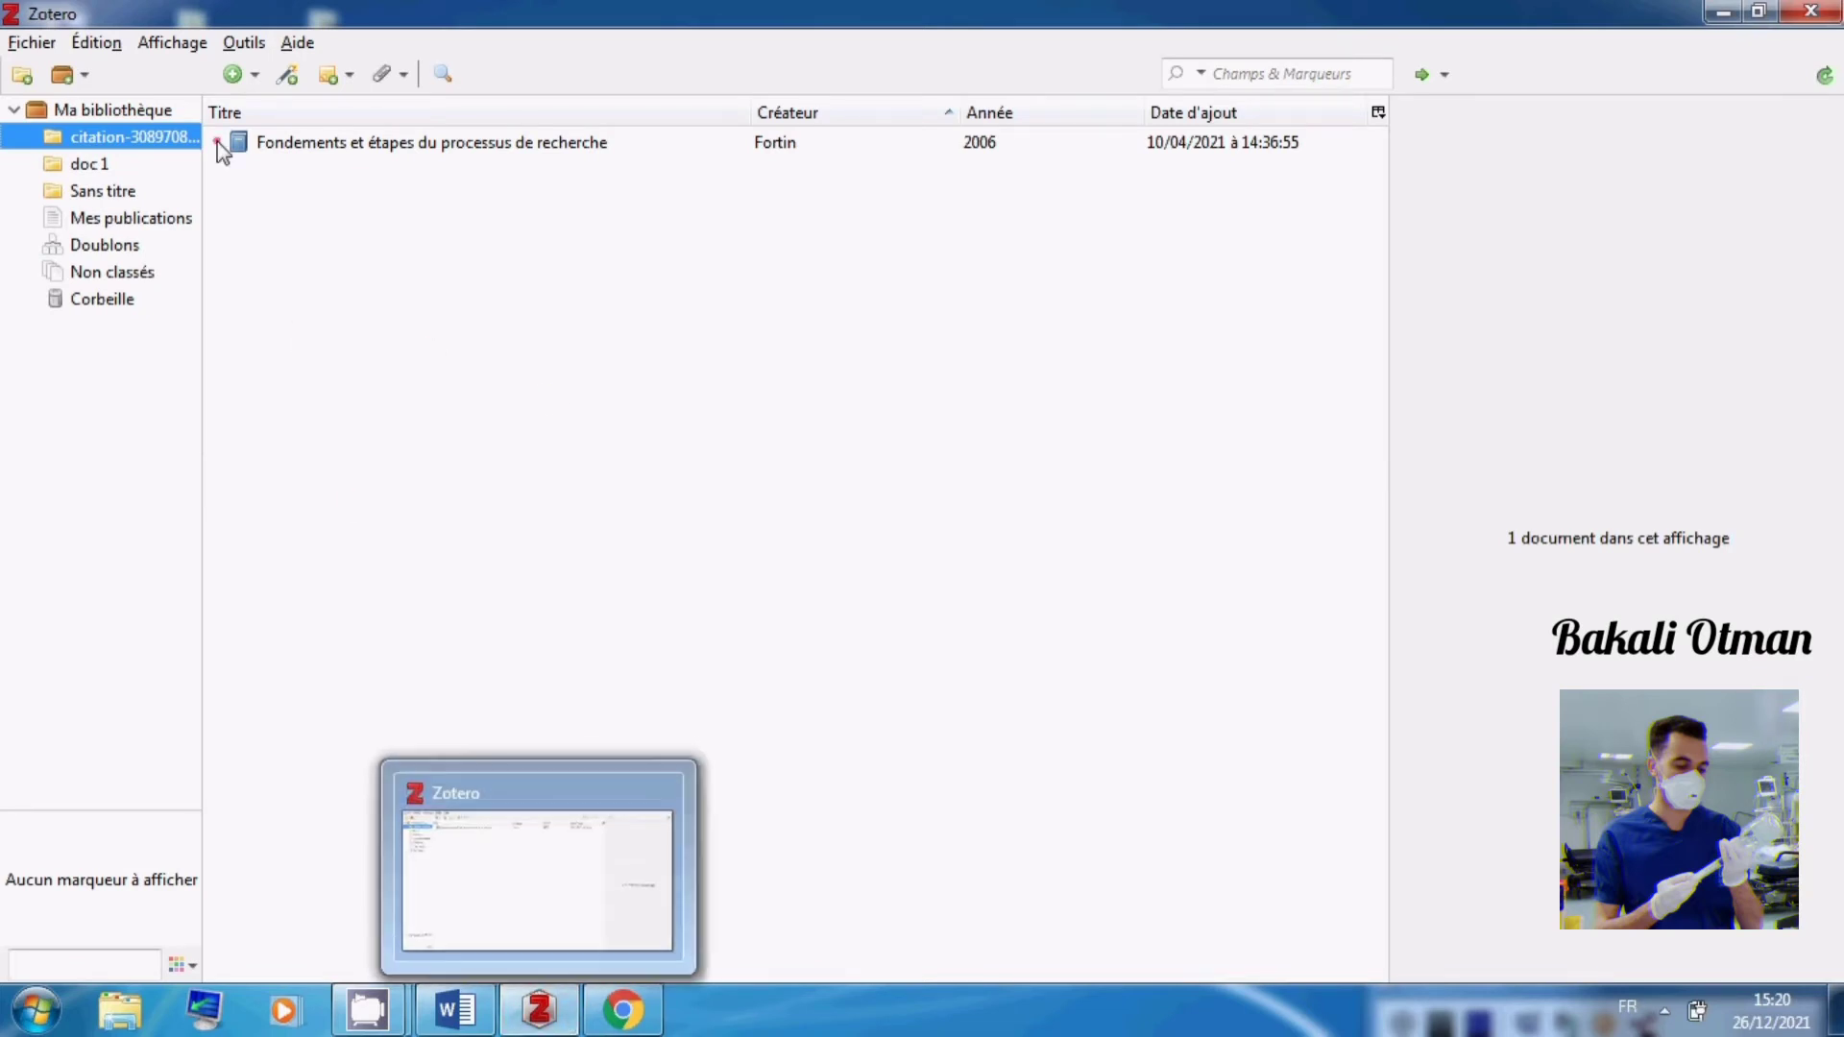
pyautogui.click(247, 43)
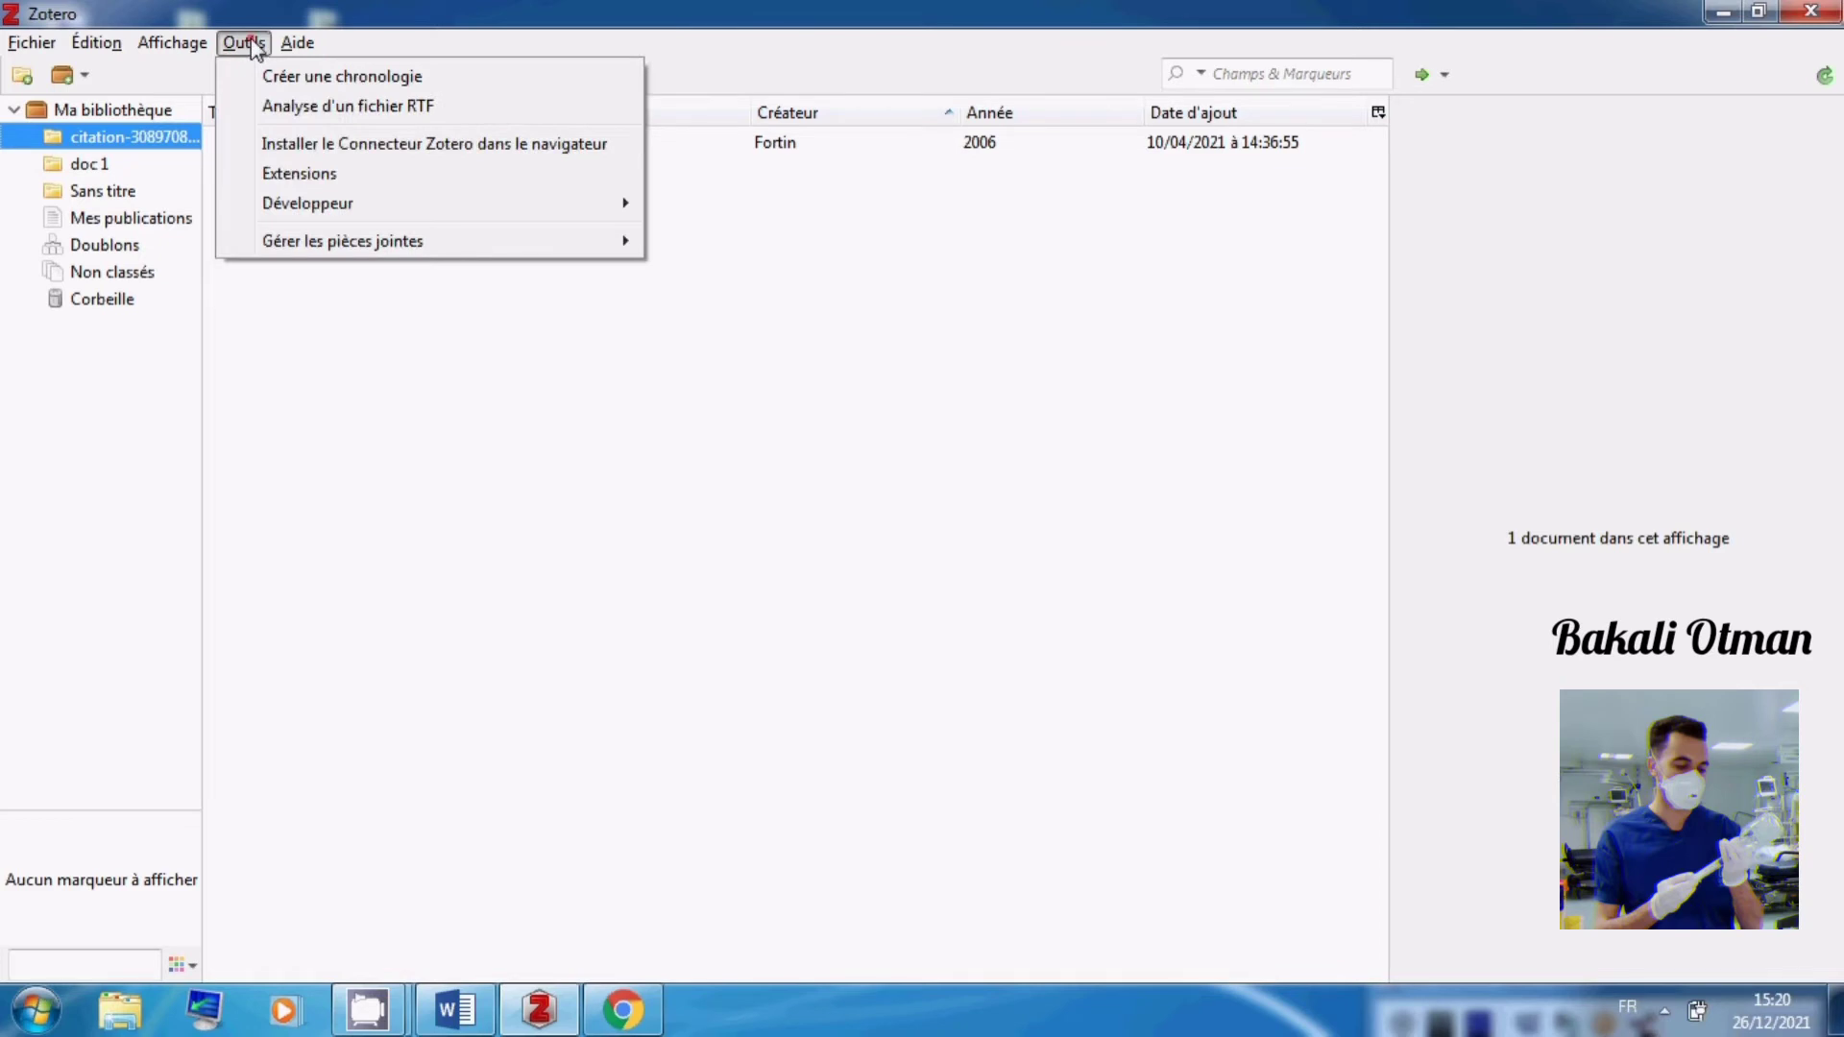
pyautogui.click(317, 173)
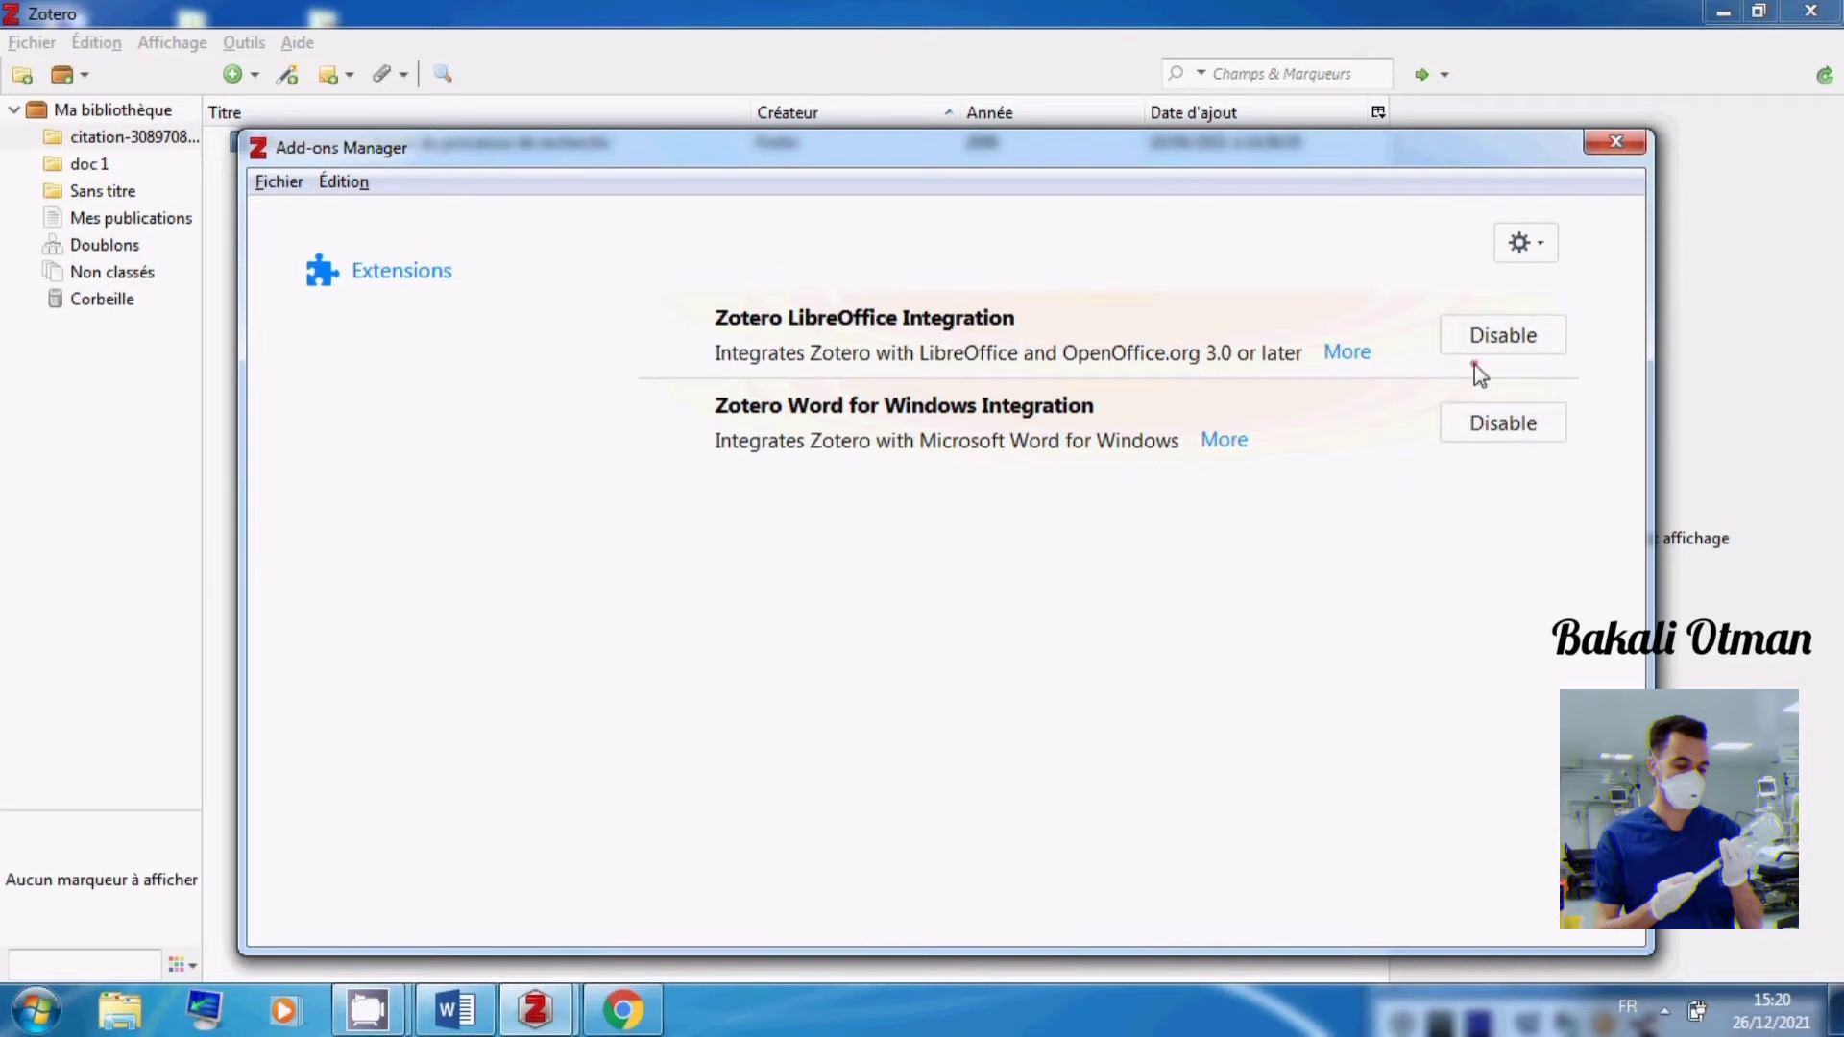
pyautogui.click(1621, 137)
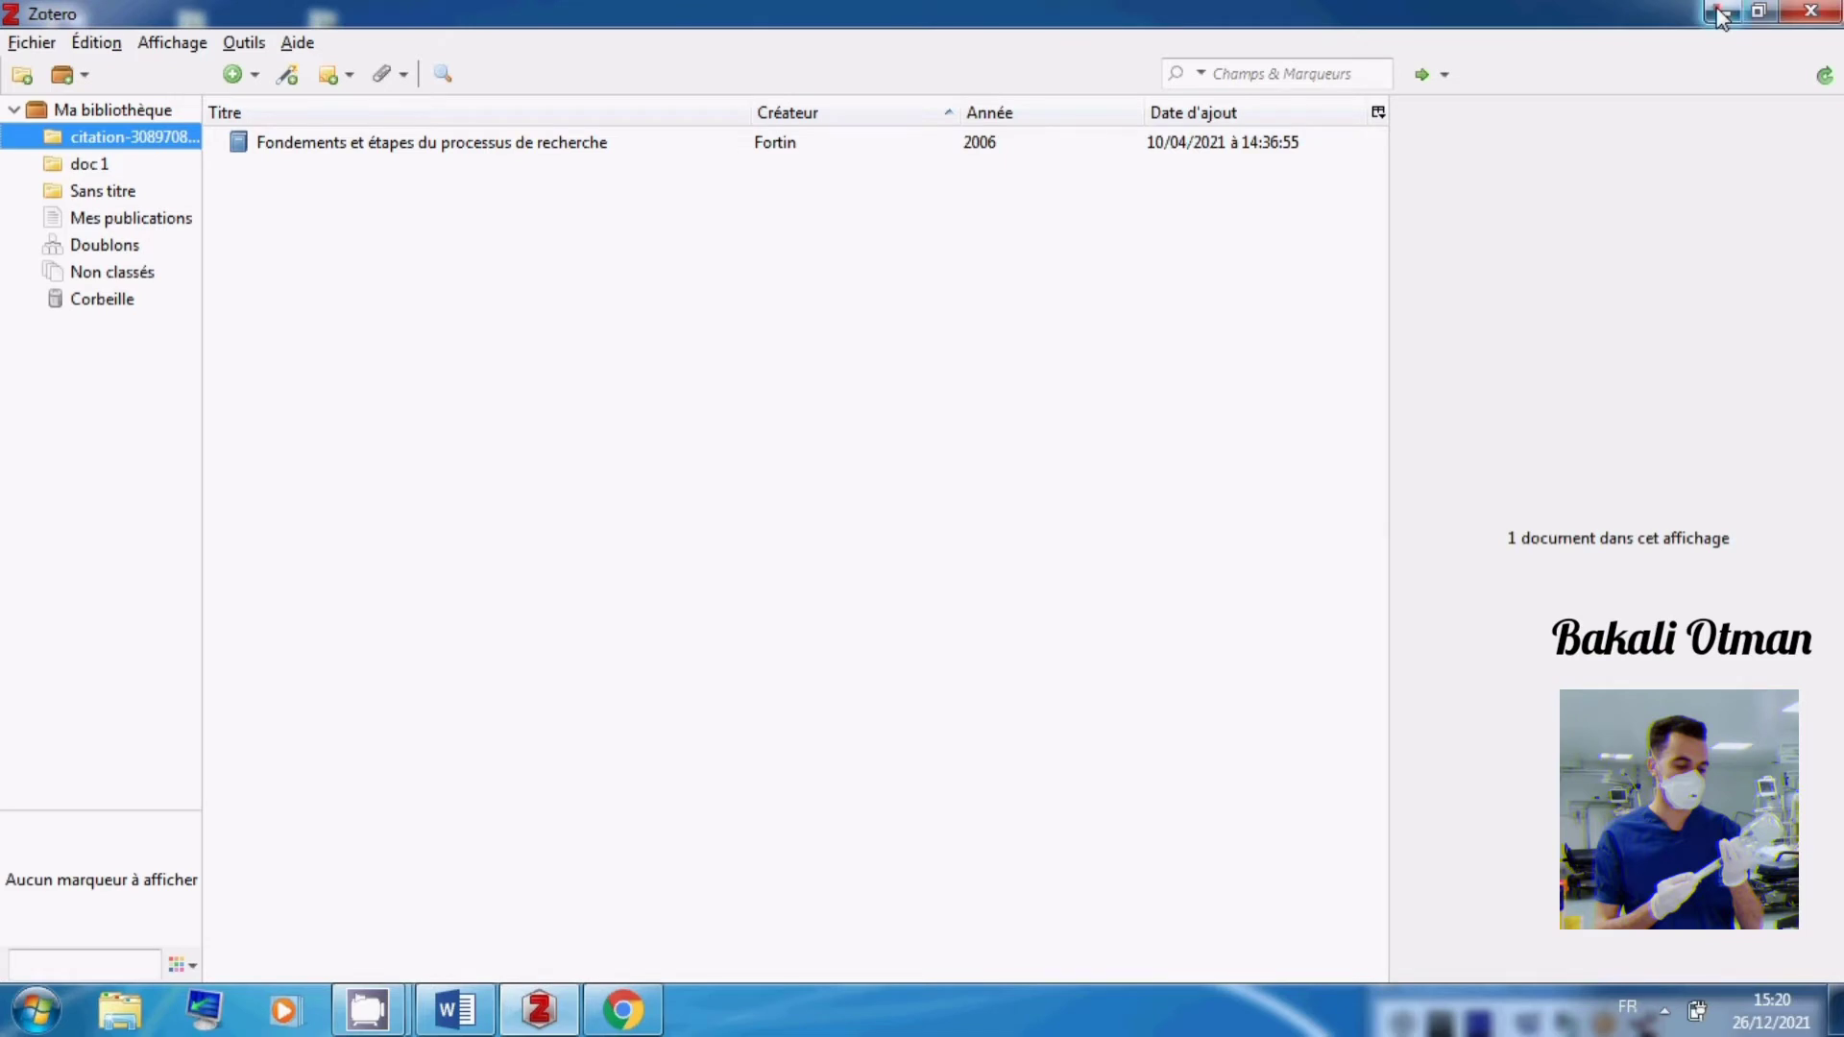
pyautogui.click(1720, 13)
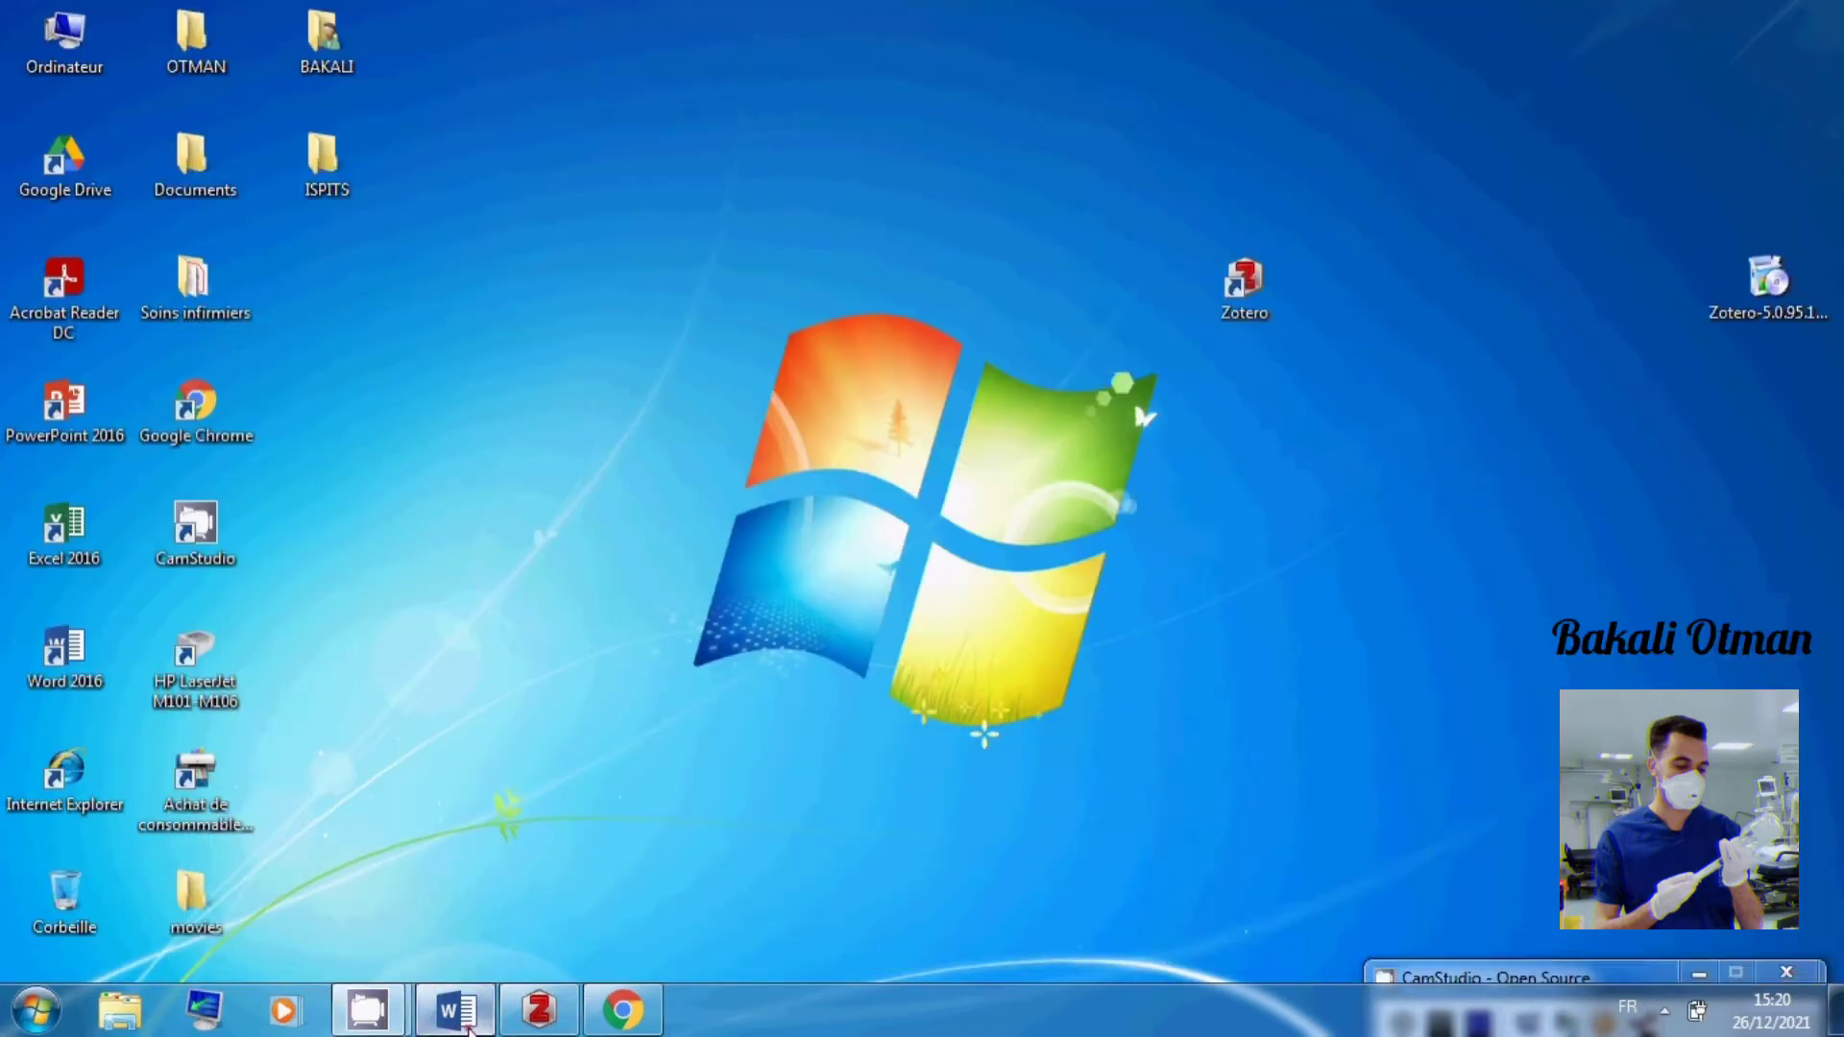
# Switch to Word and set the Zotero document preferences to the American Psychological Association (APA) 7th edition citation style
pyautogui.click(457, 1010)
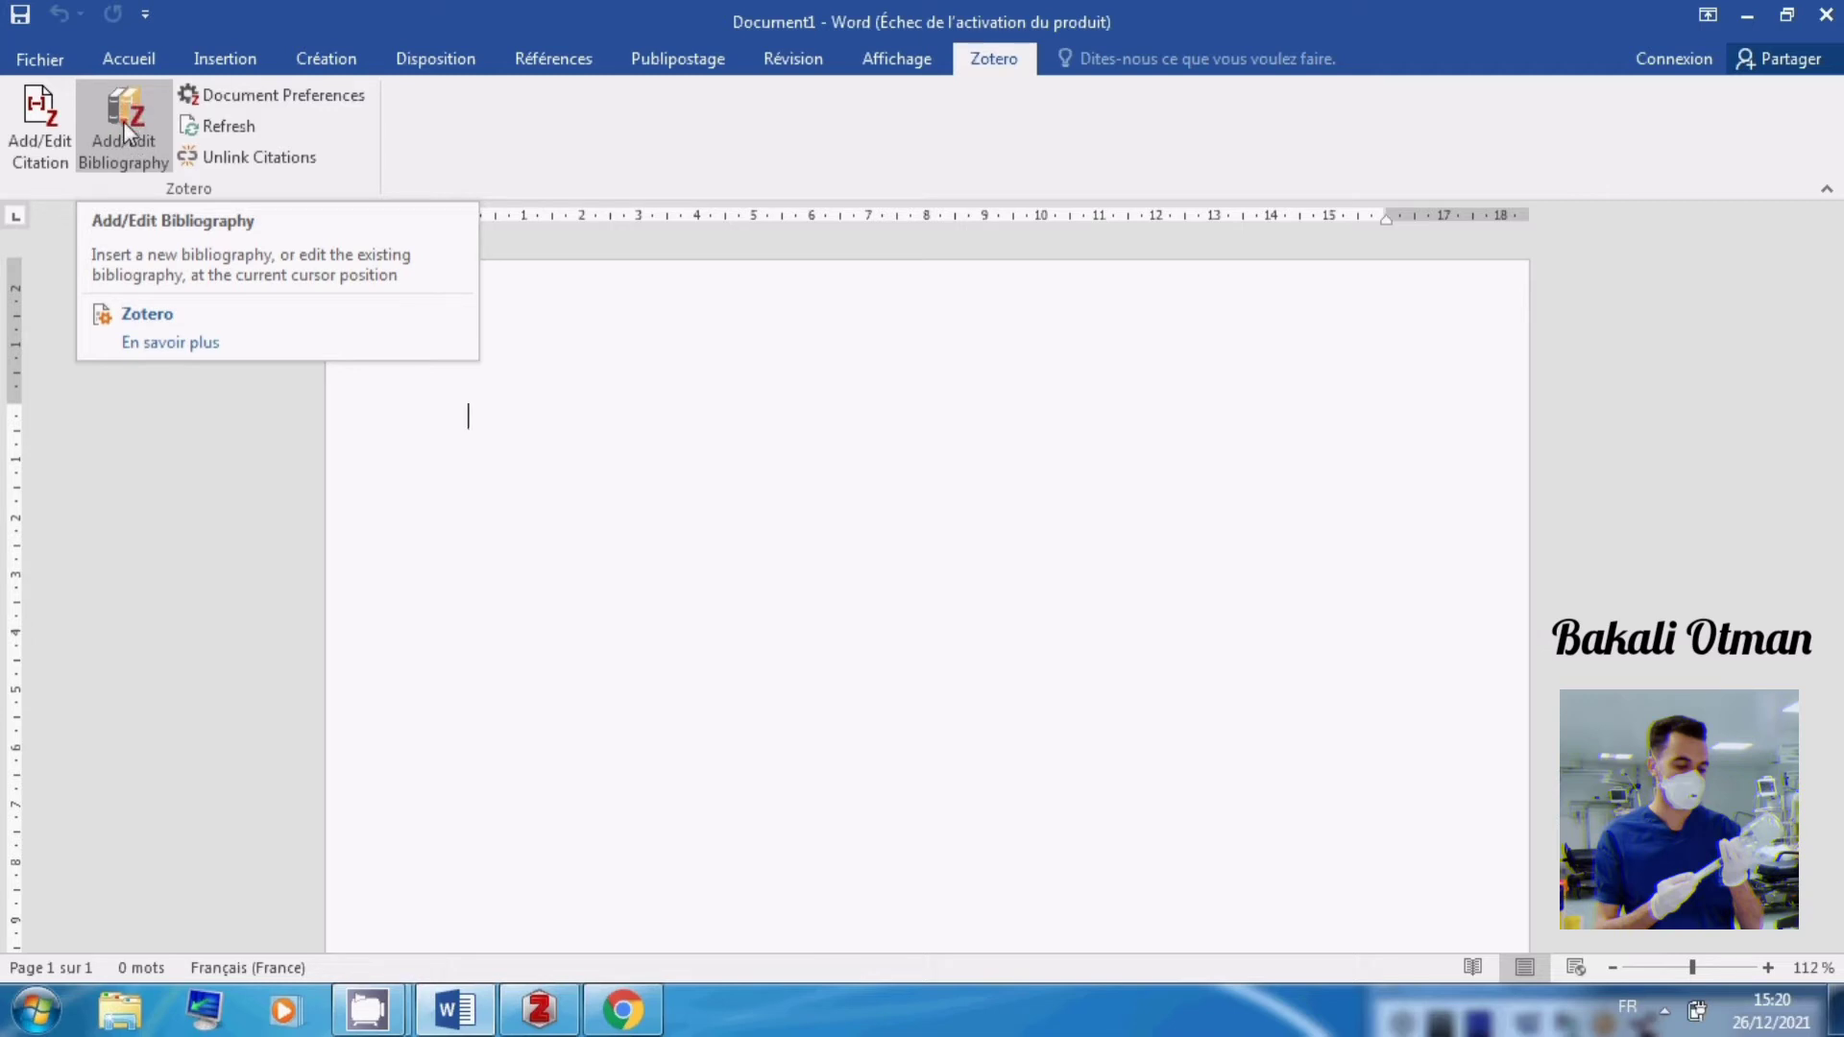
pyautogui.click(272, 96)
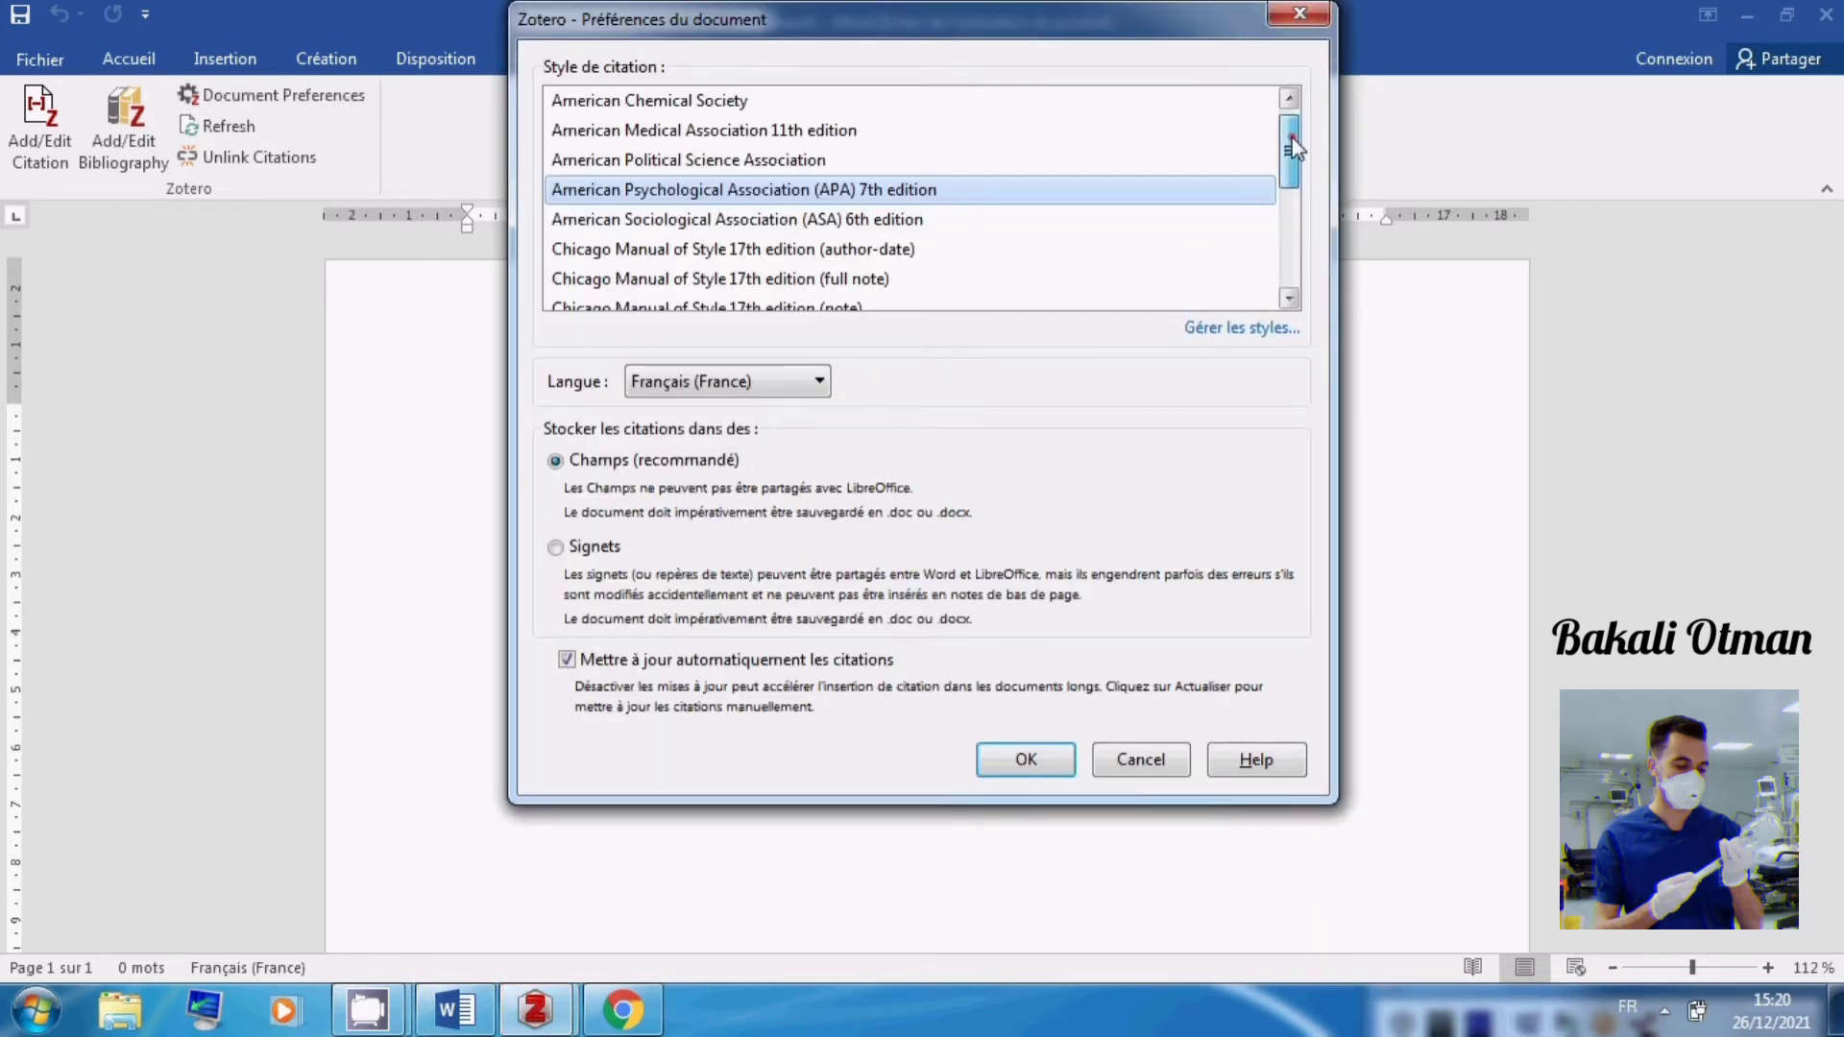
pyautogui.moveTo(1292, 146); pyautogui.dragTo(1292, 155)
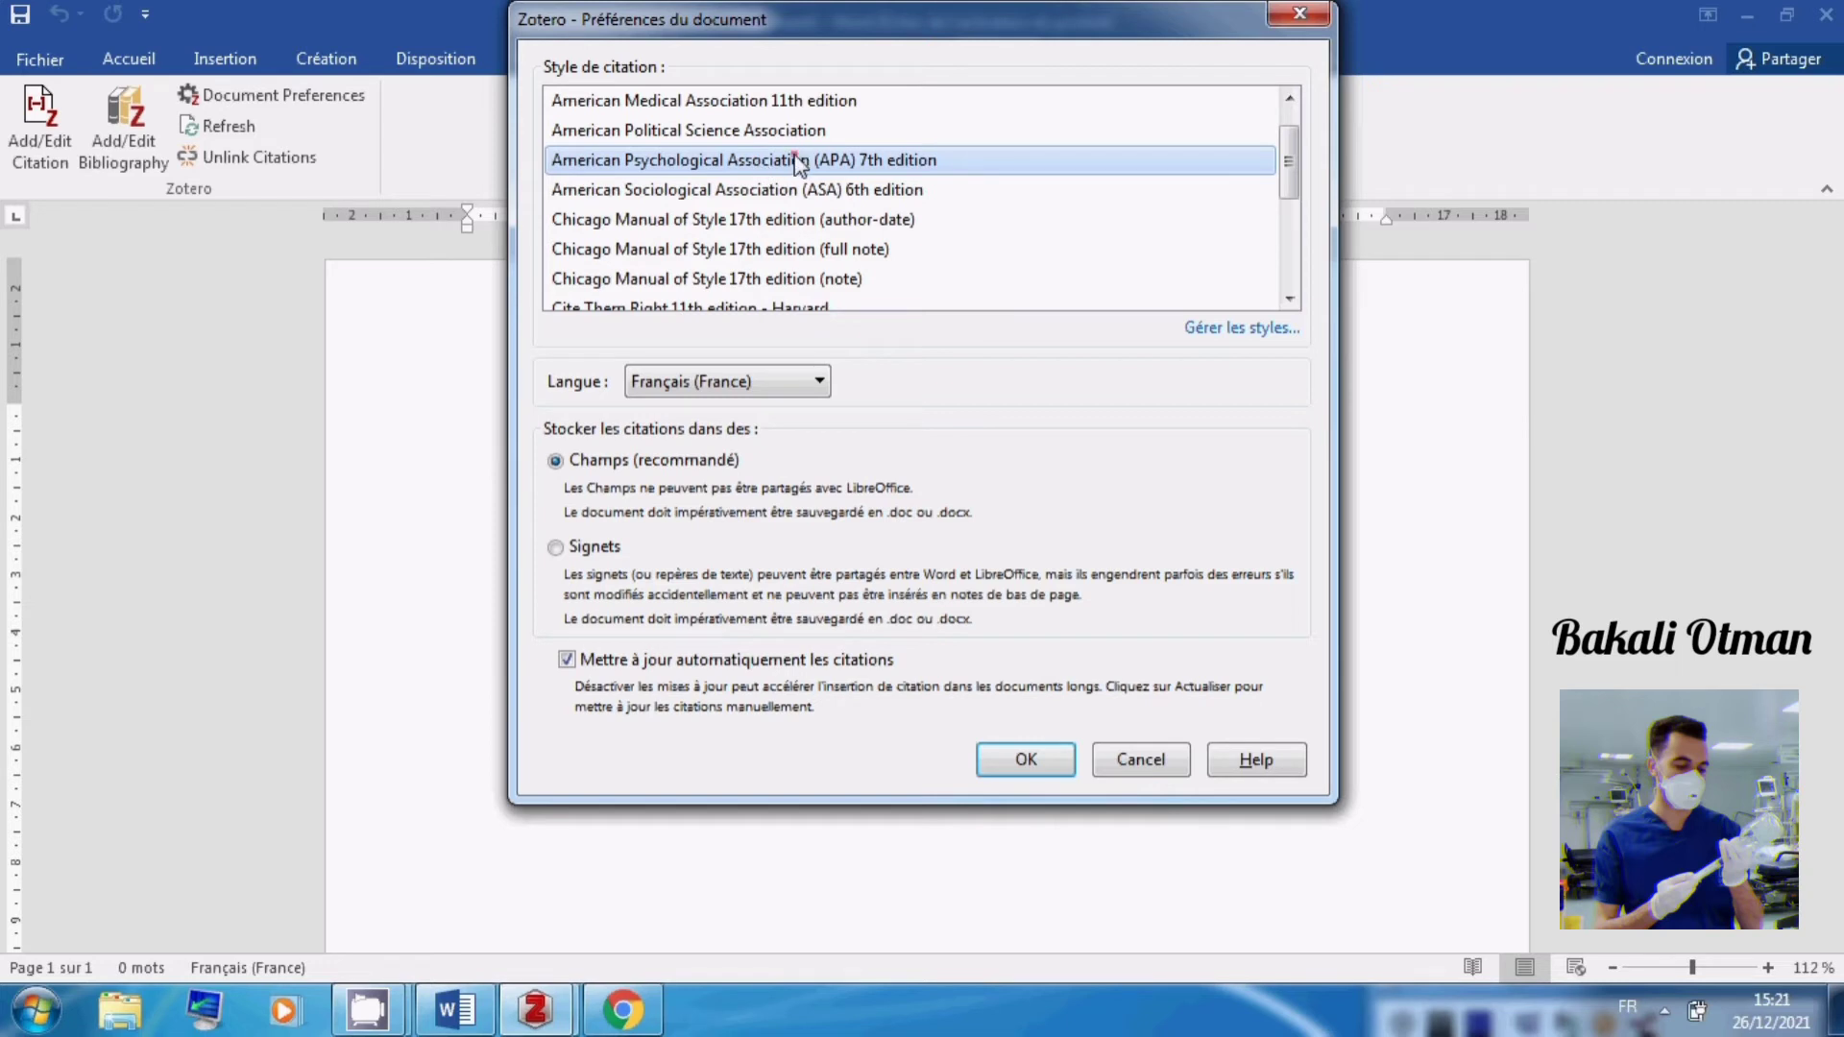
pyautogui.click(1042, 767)
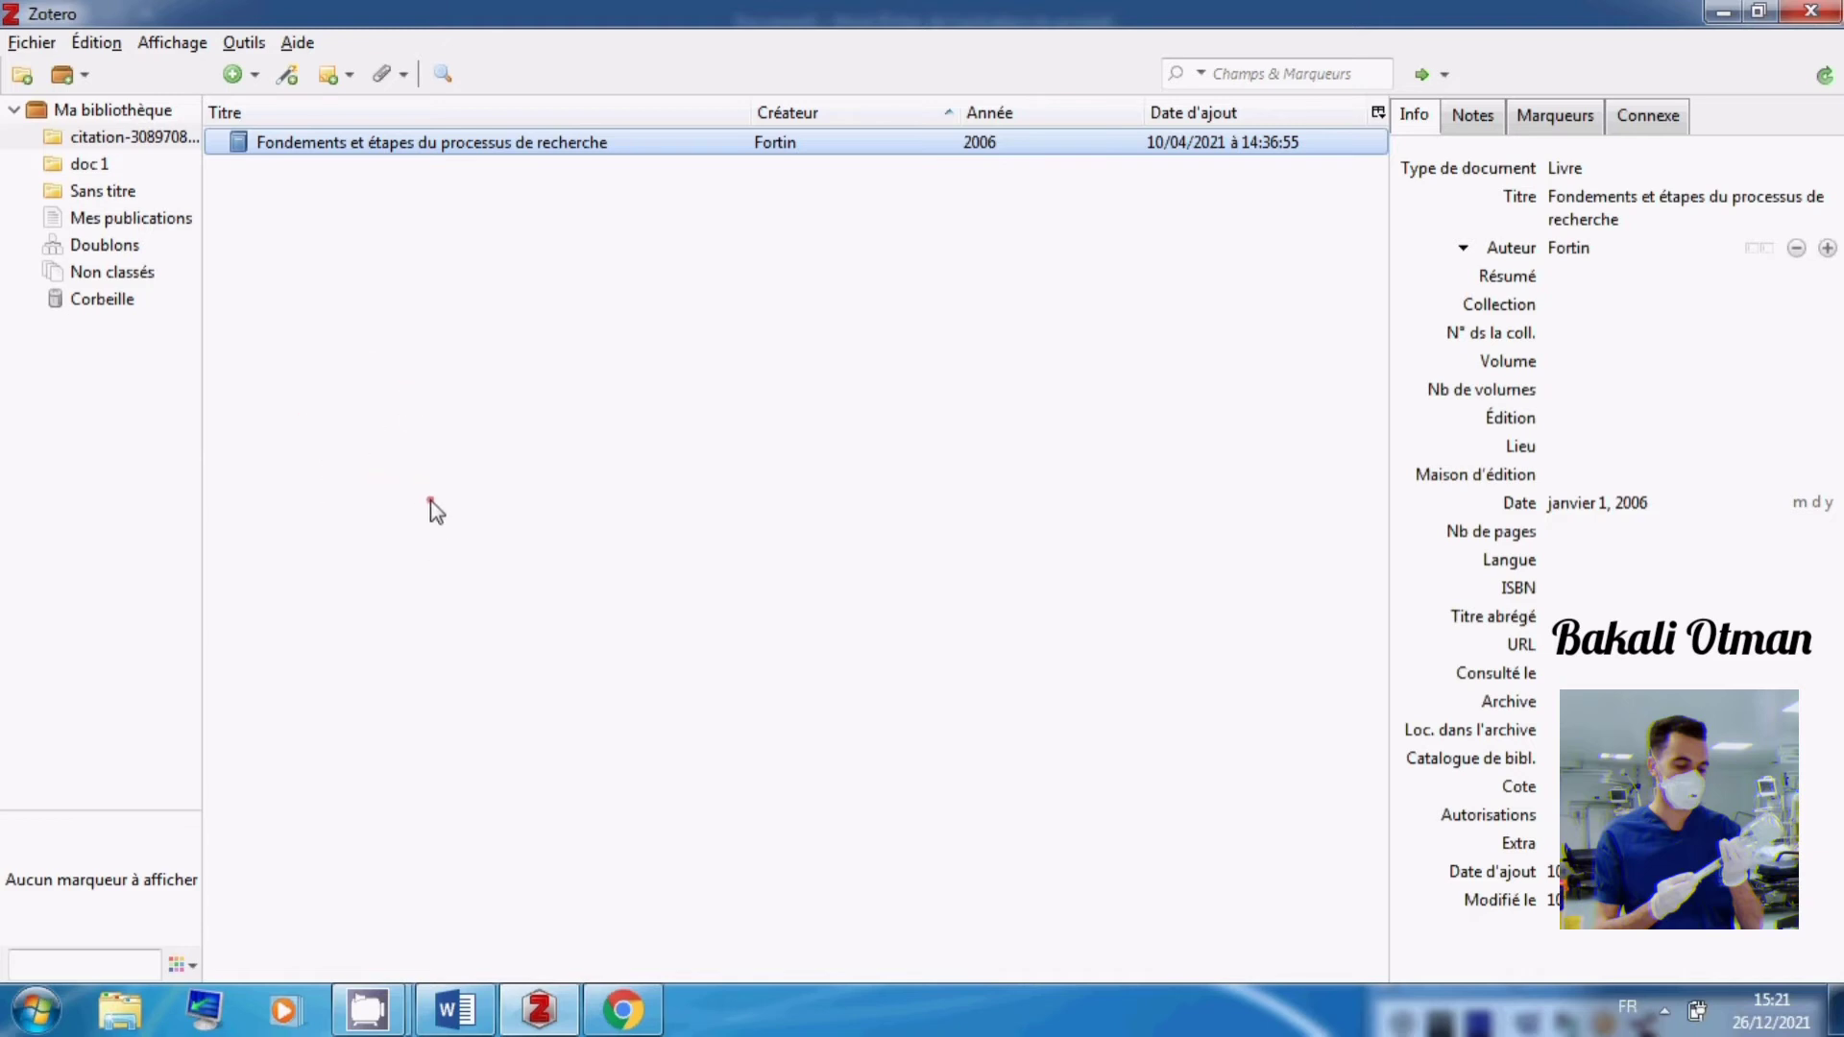
# Switch to Chrome and search for "google scholar" in a new tab
pyautogui.click(637, 1024)
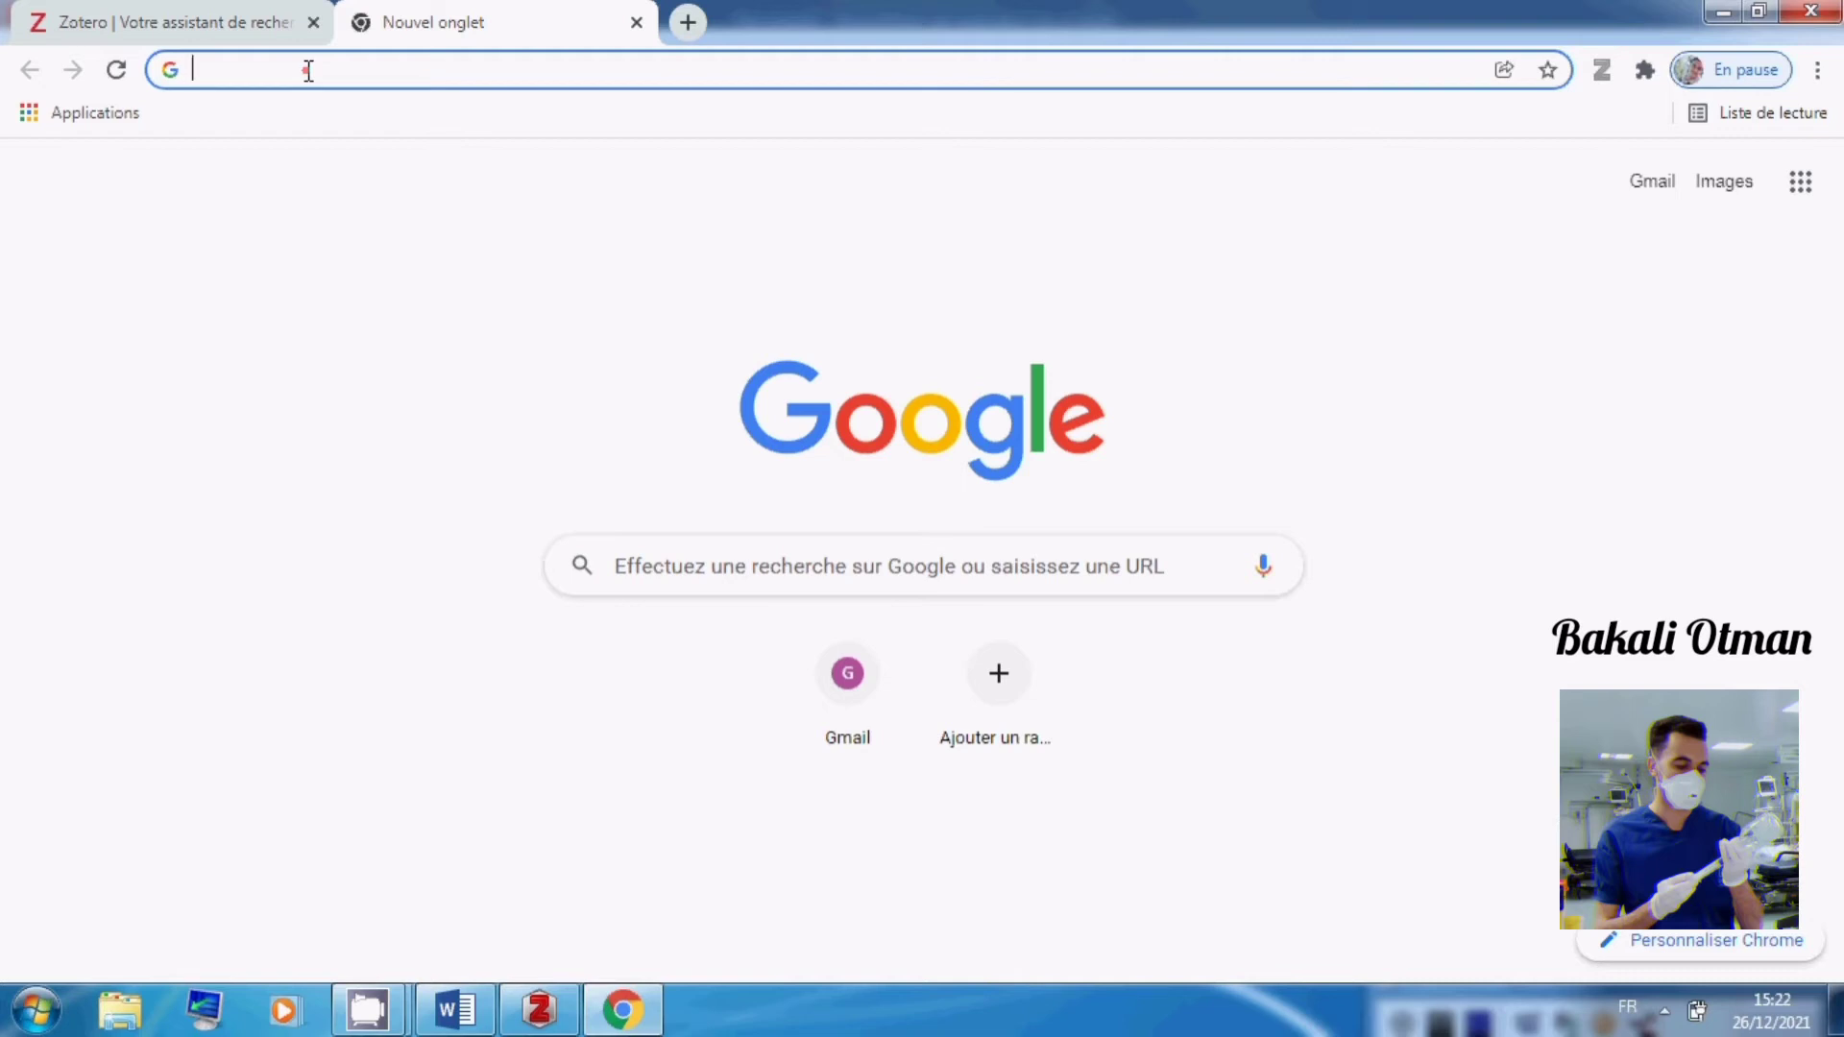
pyautogui.write('google')
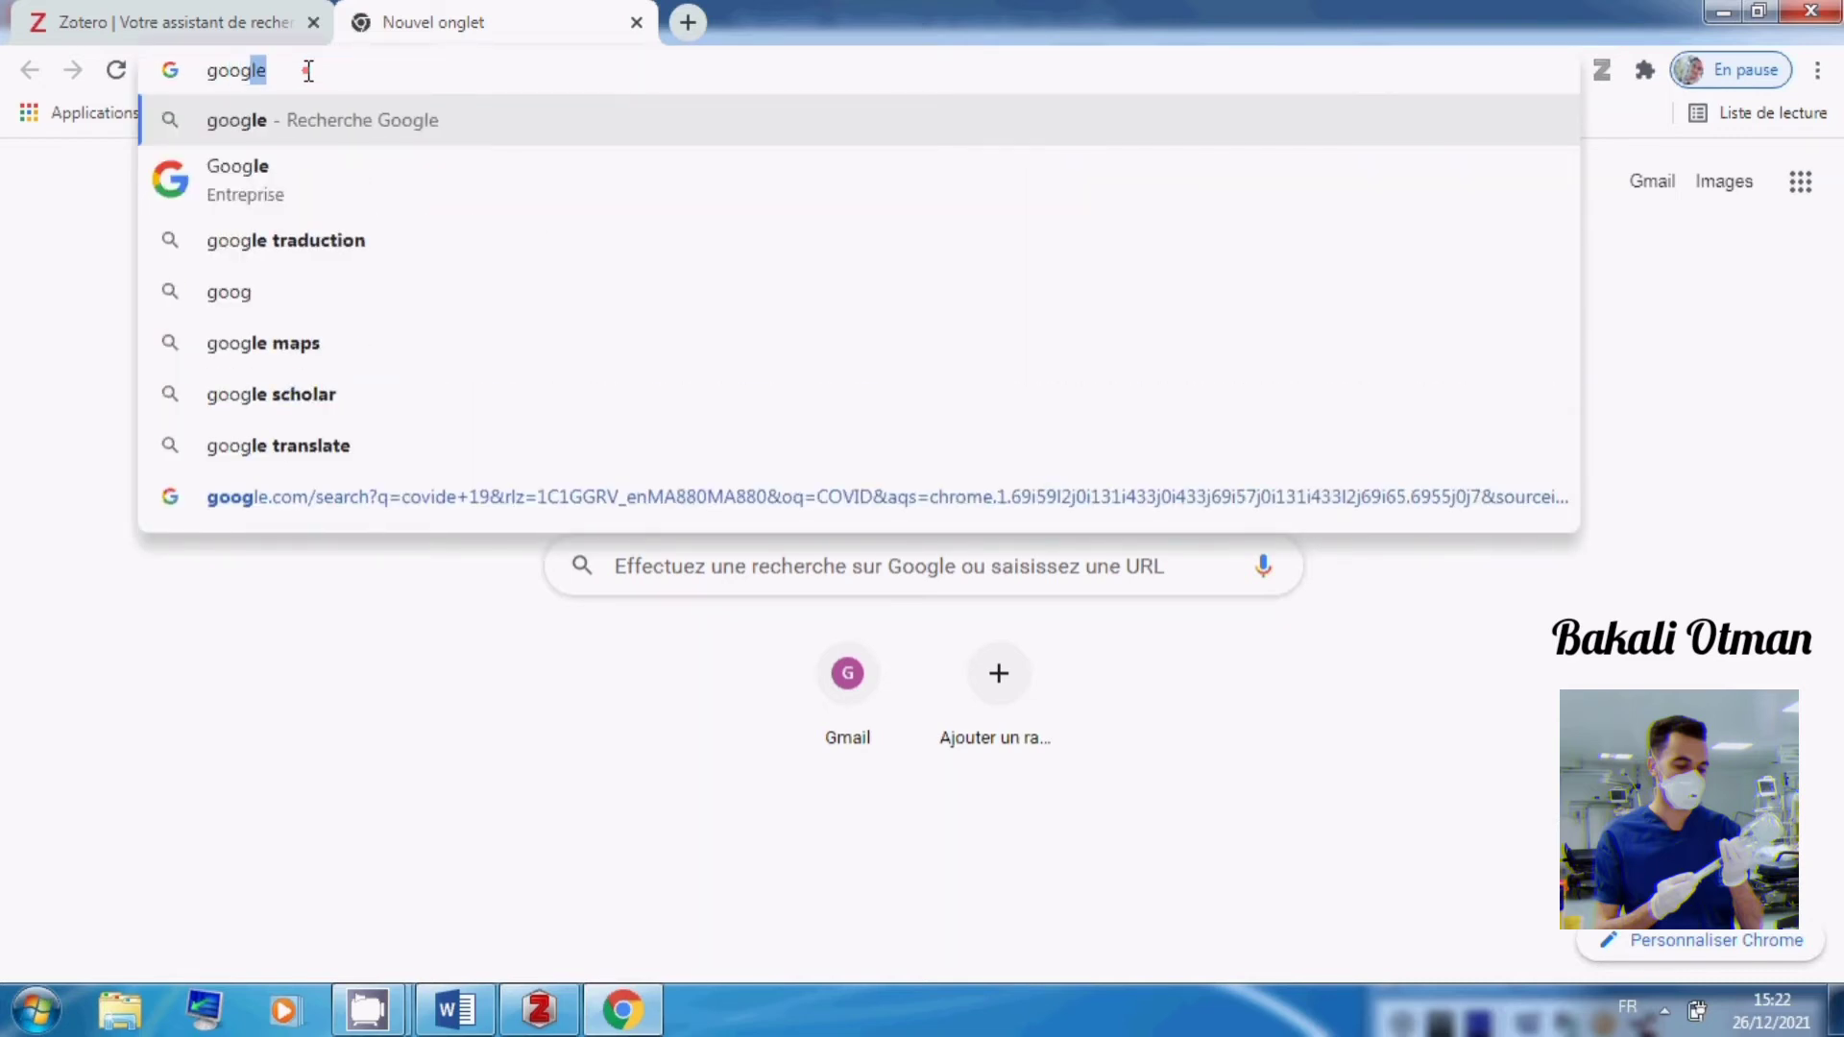
pyautogui.press('Down')
pyautogui.press('Down')
pyautogui.press('Down')
pyautogui.press('Down')
pyautogui.press('Down')
pyautogui.press('Down')
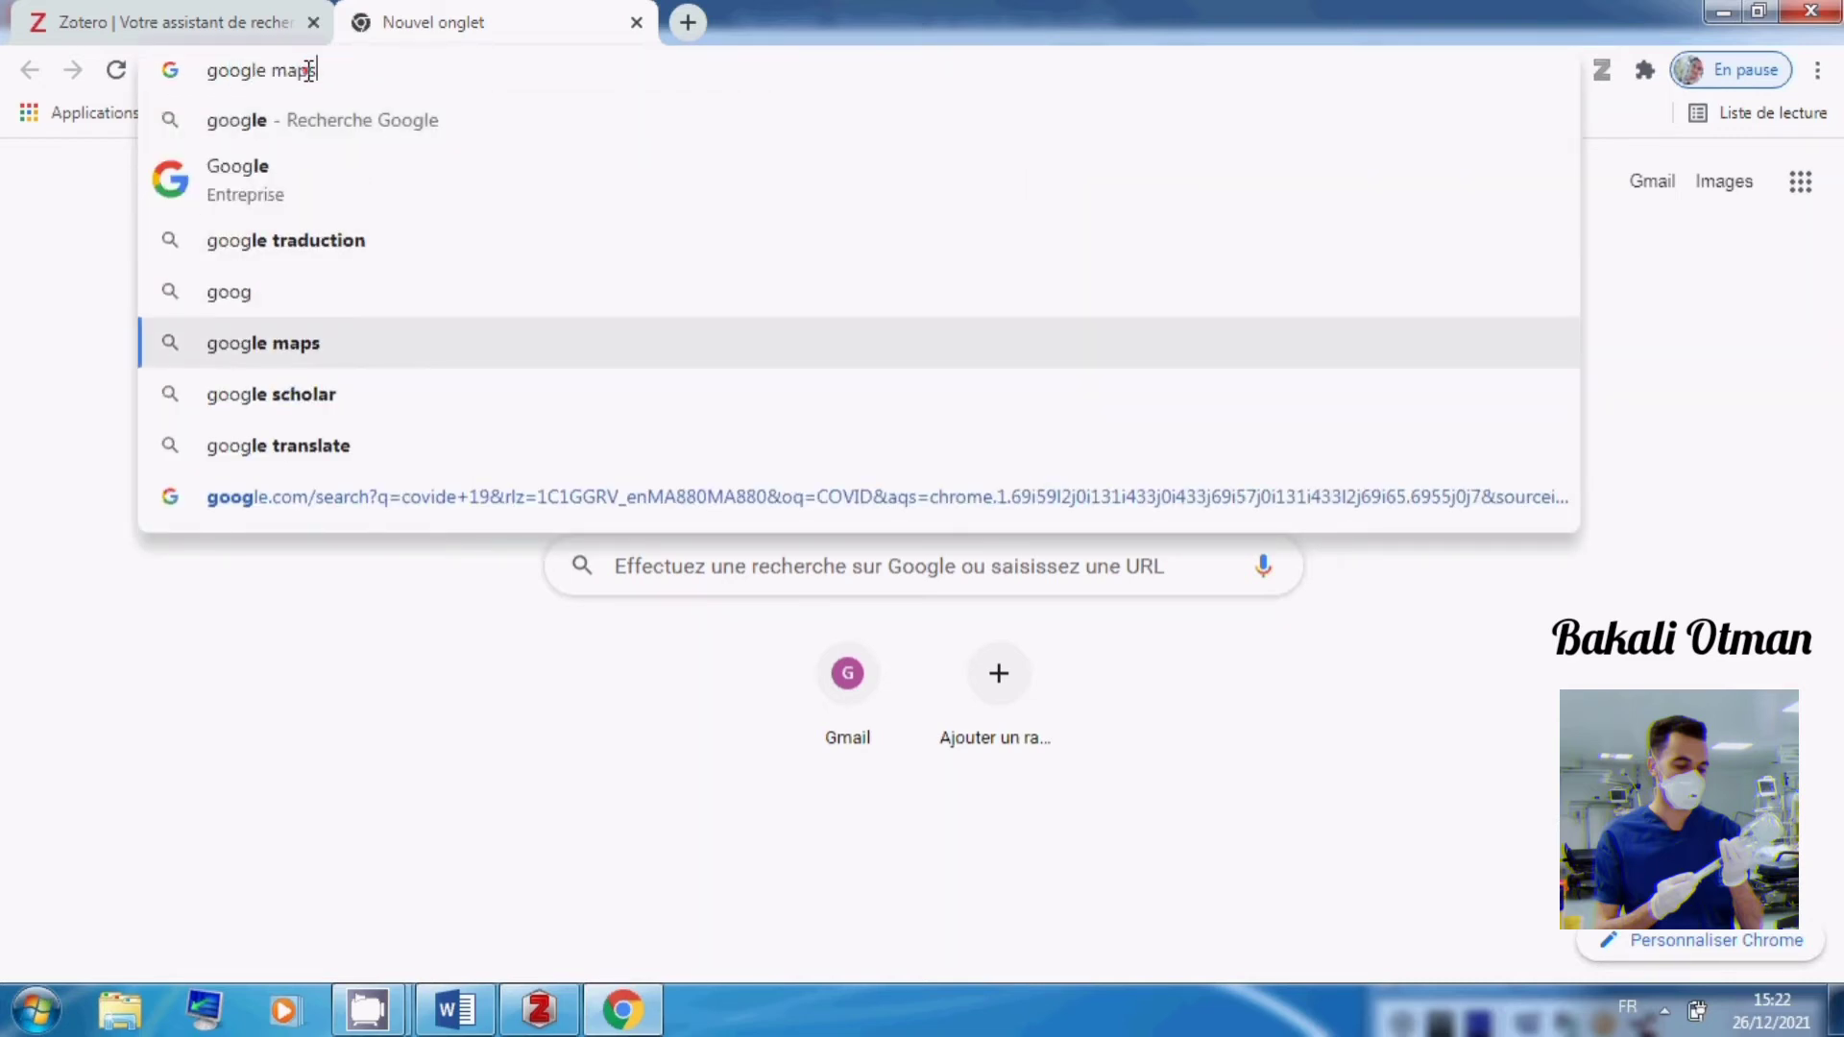
pyautogui.press('Up')
pyautogui.press('Return')
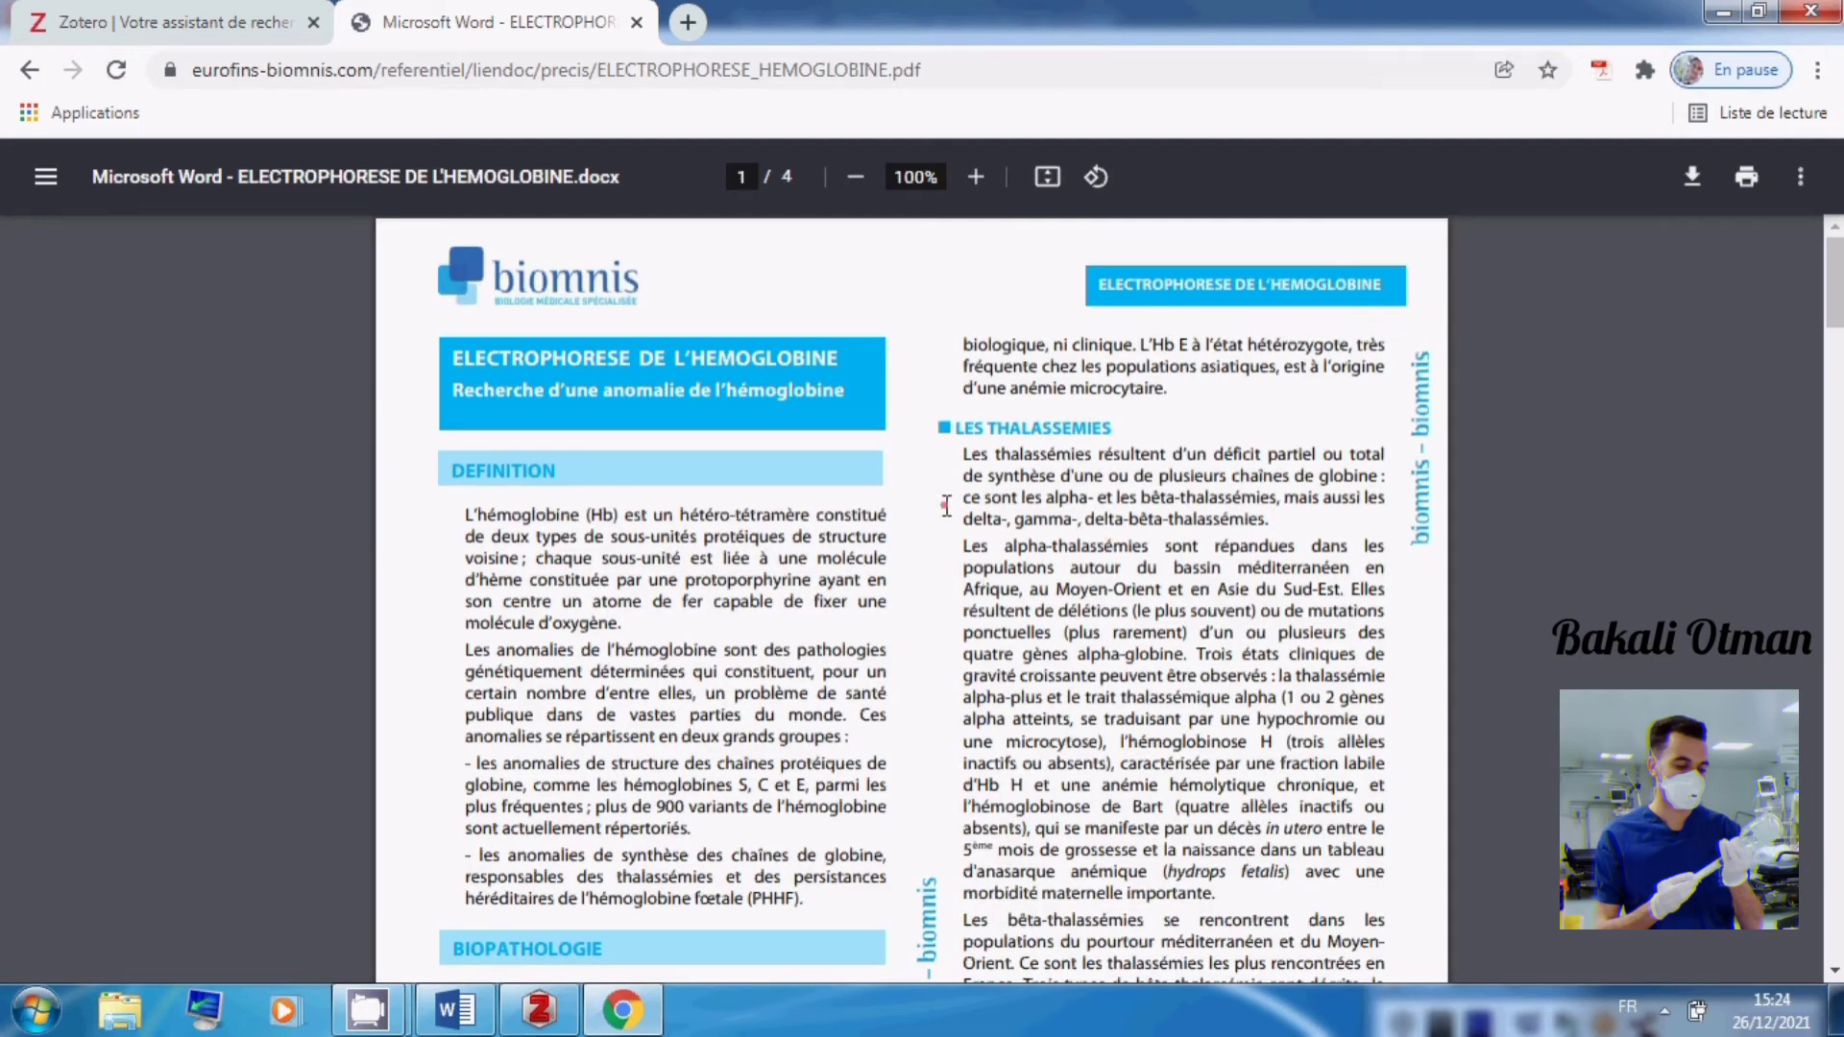
# Save the open ELECTROPHORESE_HEMOGLOBINE.pdf to Zotero with the Zotero Connector extension
pyautogui.click(1649, 71)
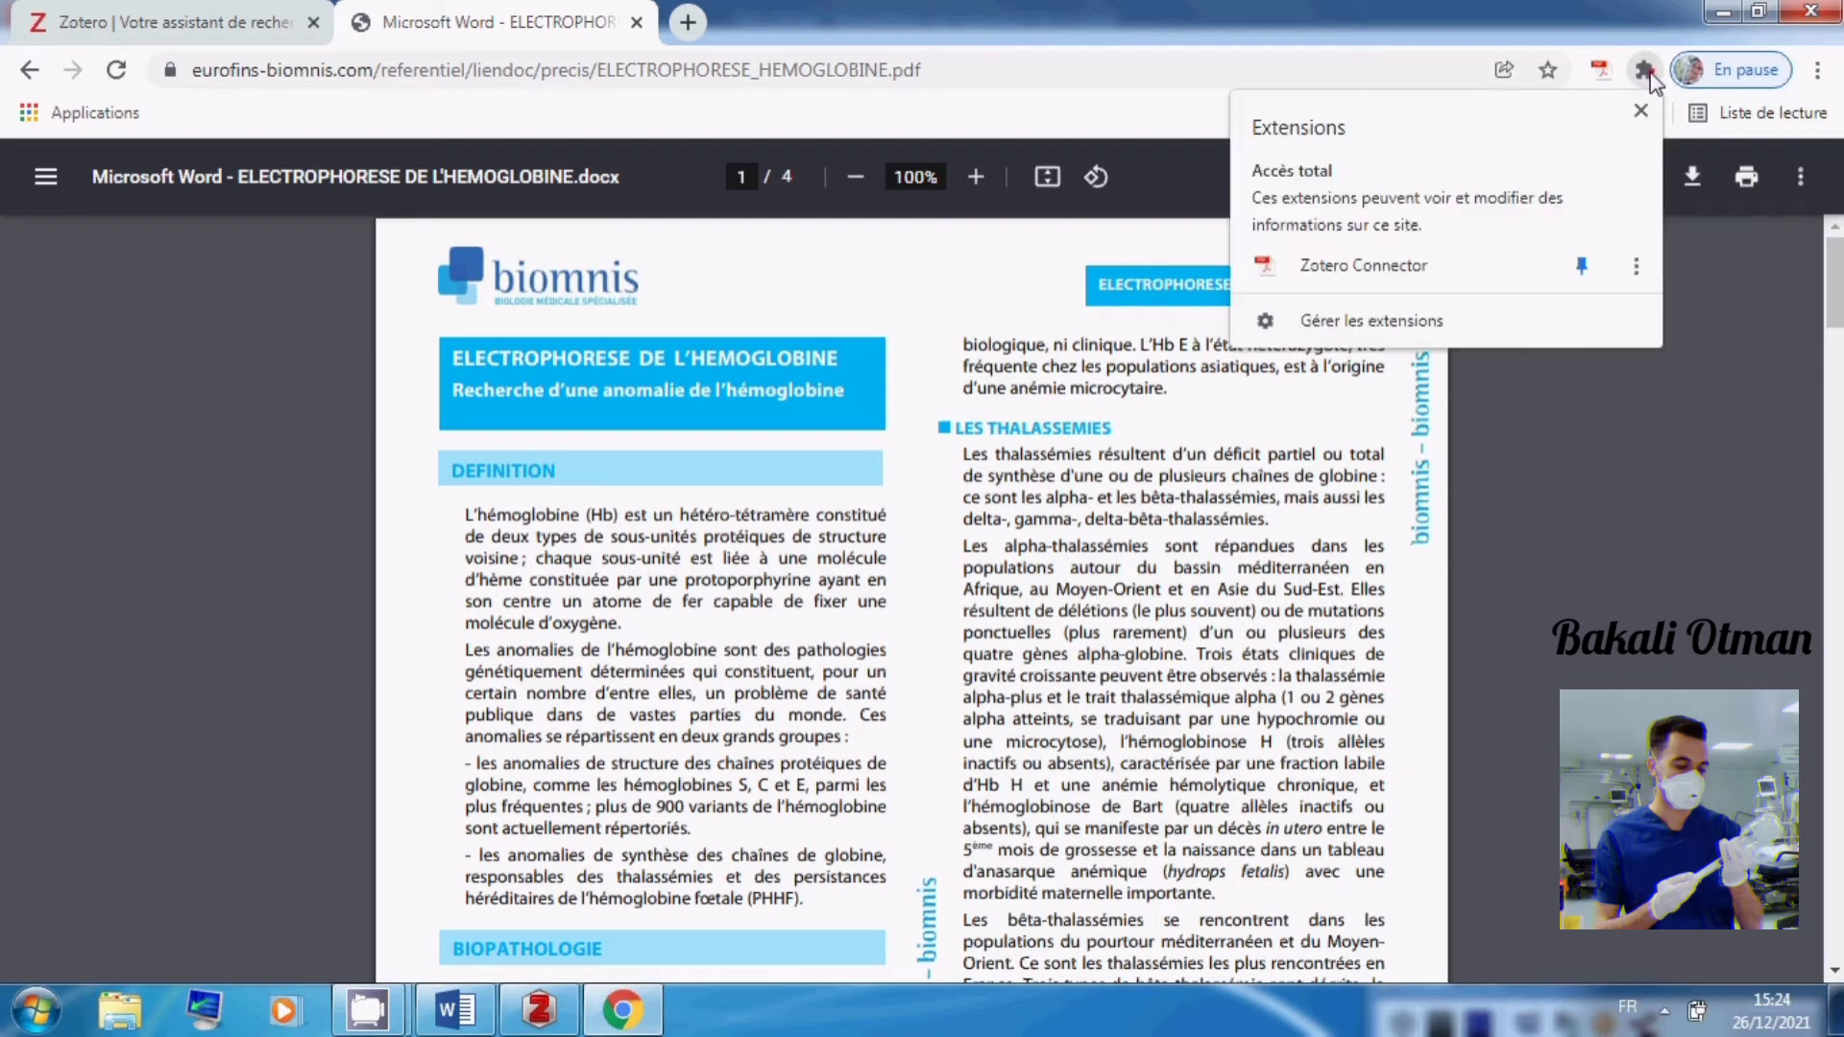
pyautogui.click(1466, 267)
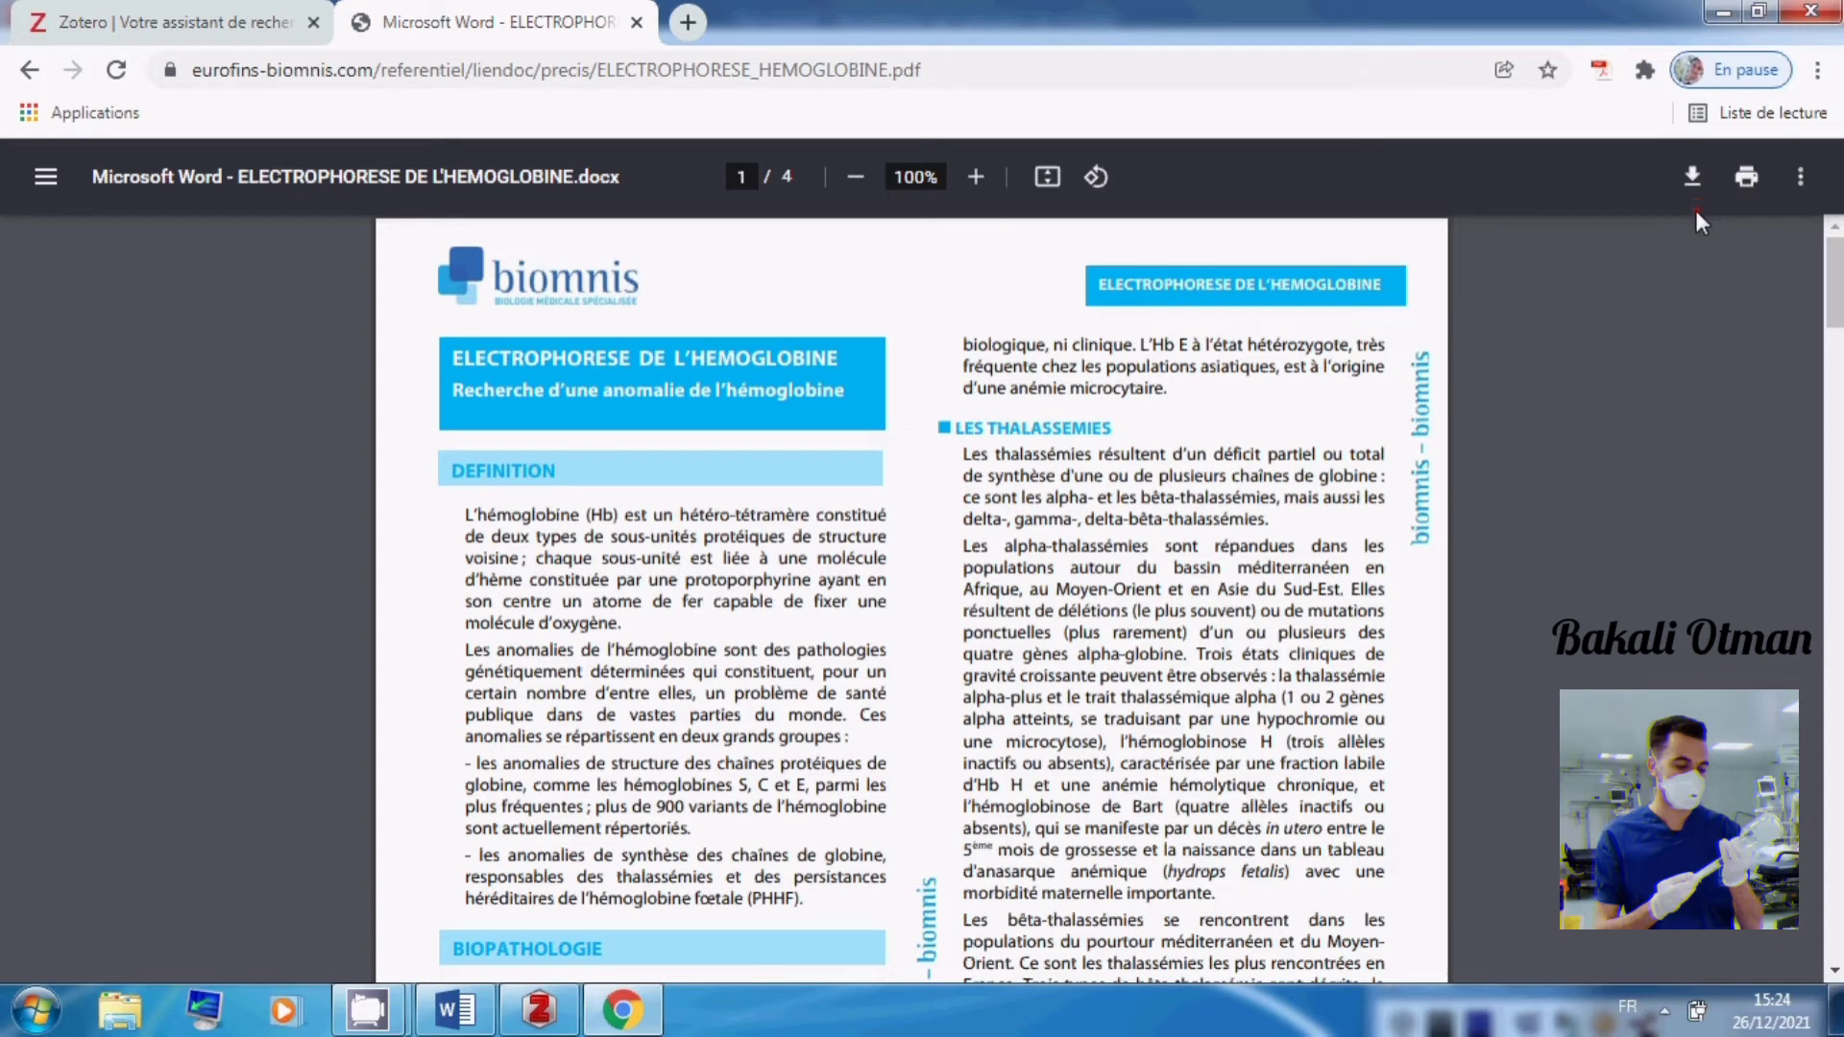
# Switch to Zotero, look through the doc 1 and Sans titre collections, and select ELECTROPHORESE_HEMOGLOBINE.pdf in the citation-3089708 collection
pyautogui.click(538, 1014)
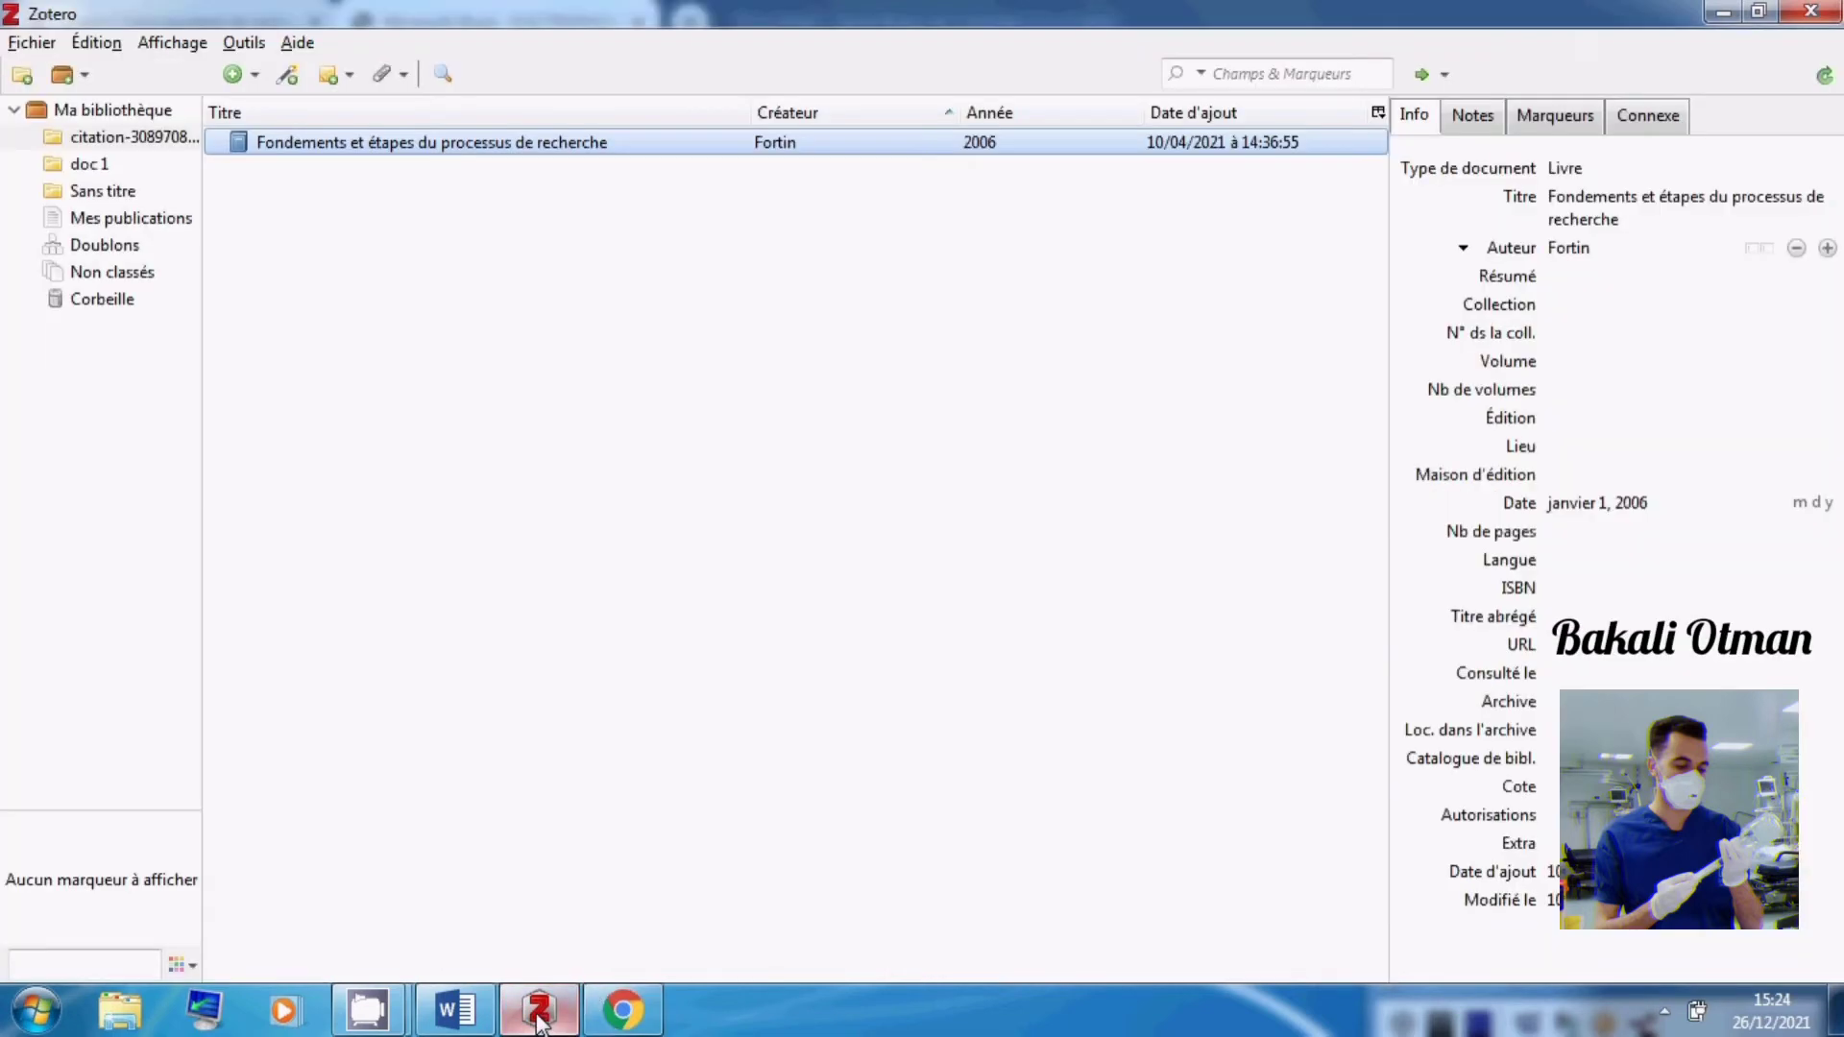
pyautogui.click(83, 168)
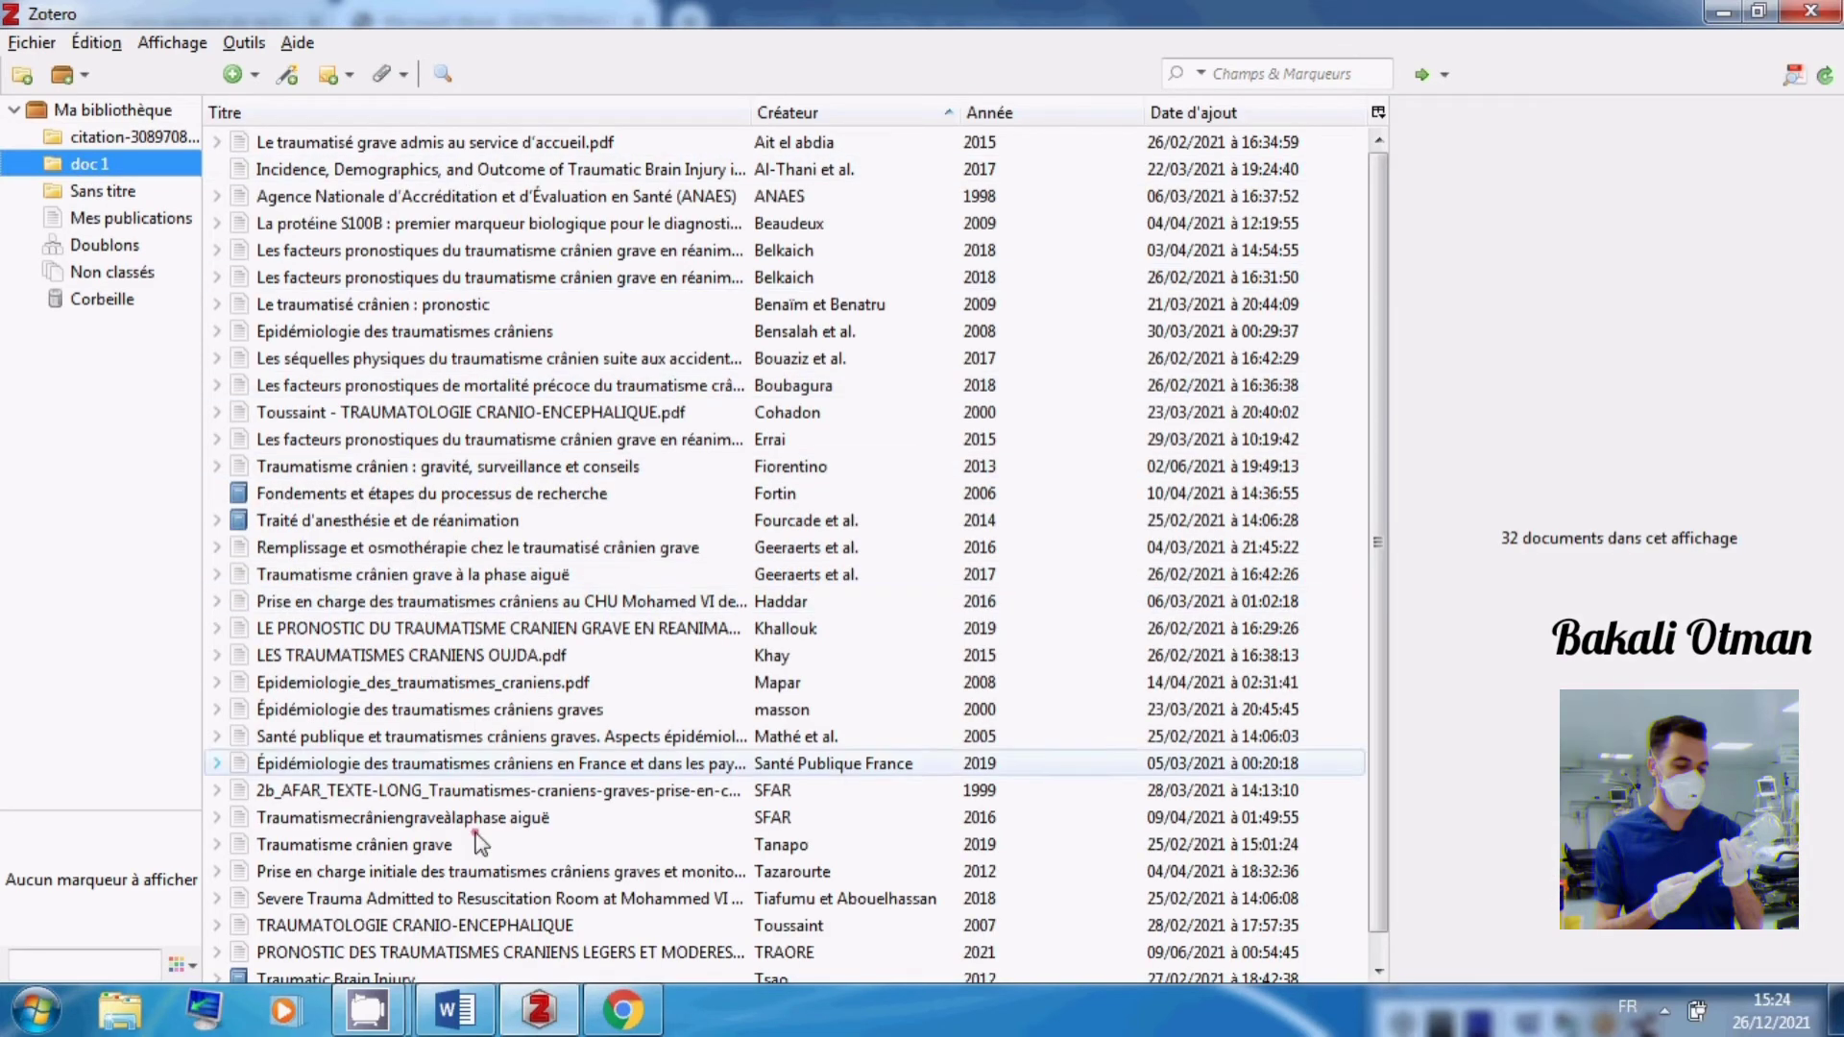
pyautogui.scroll(-1, 477, 846)
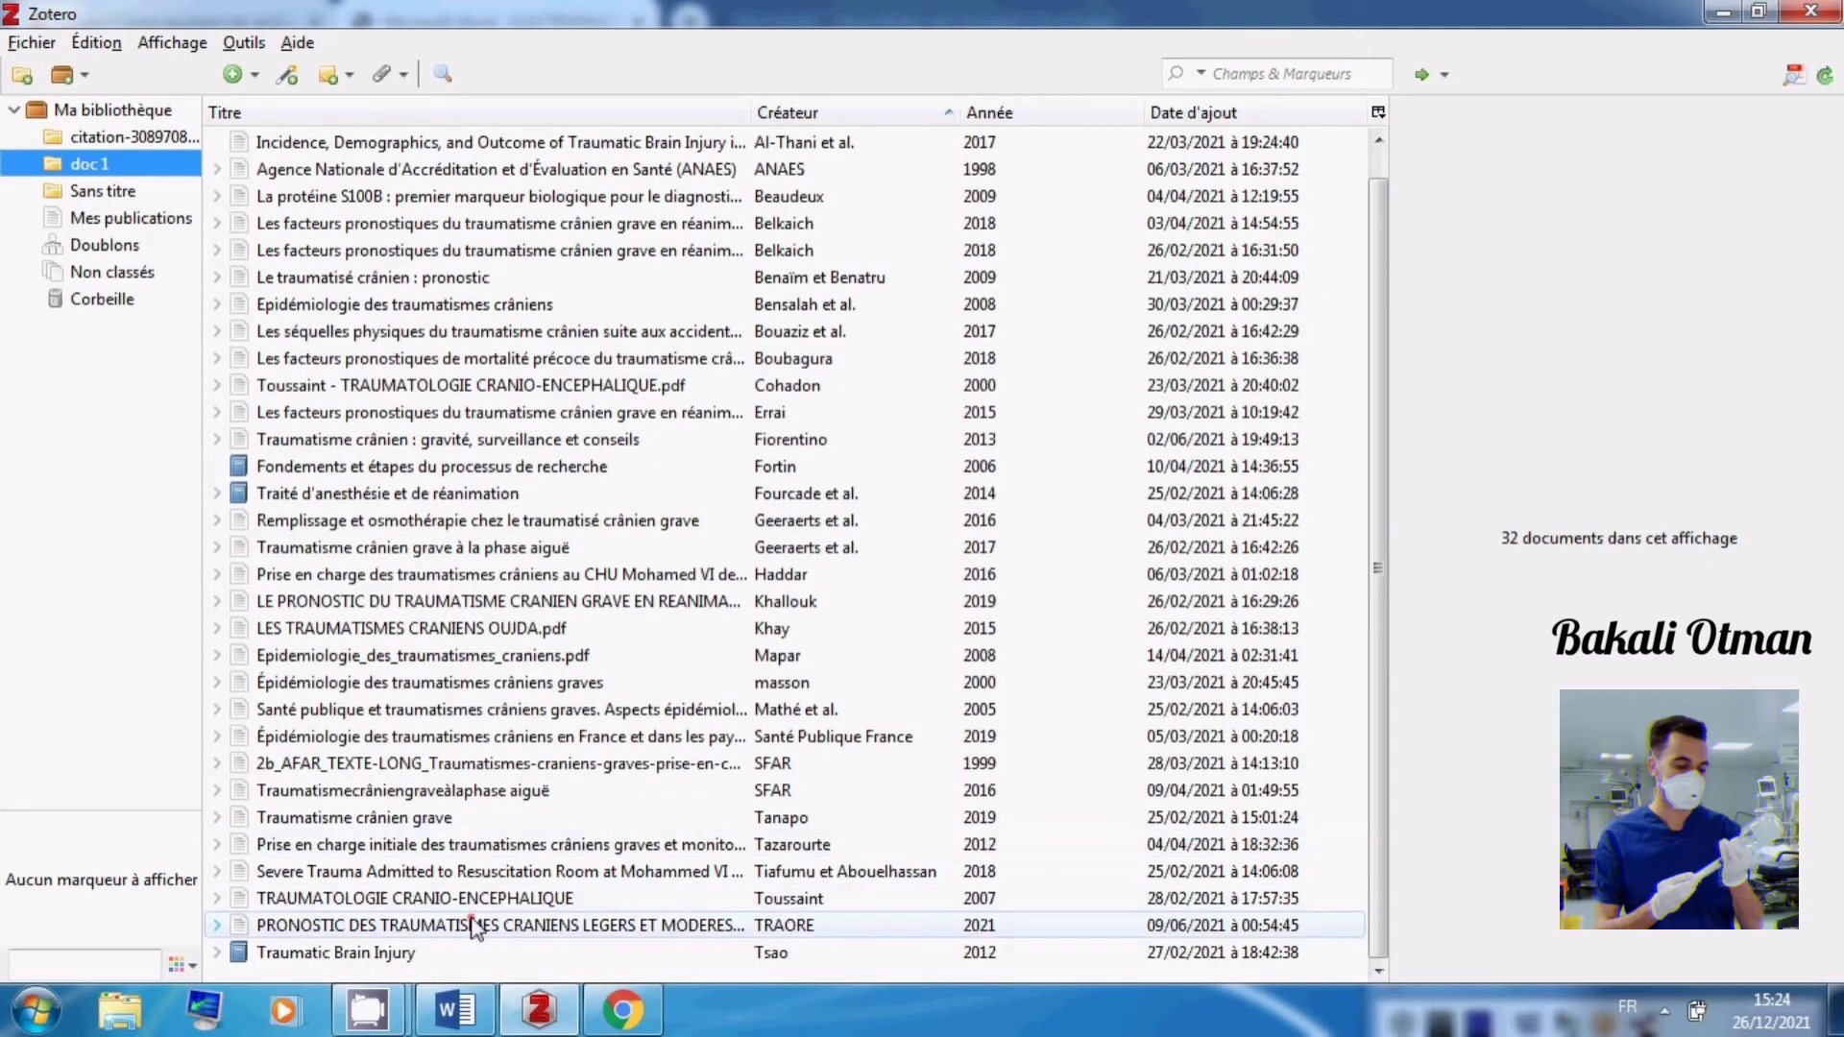
pyautogui.scroll(1, 471, 893)
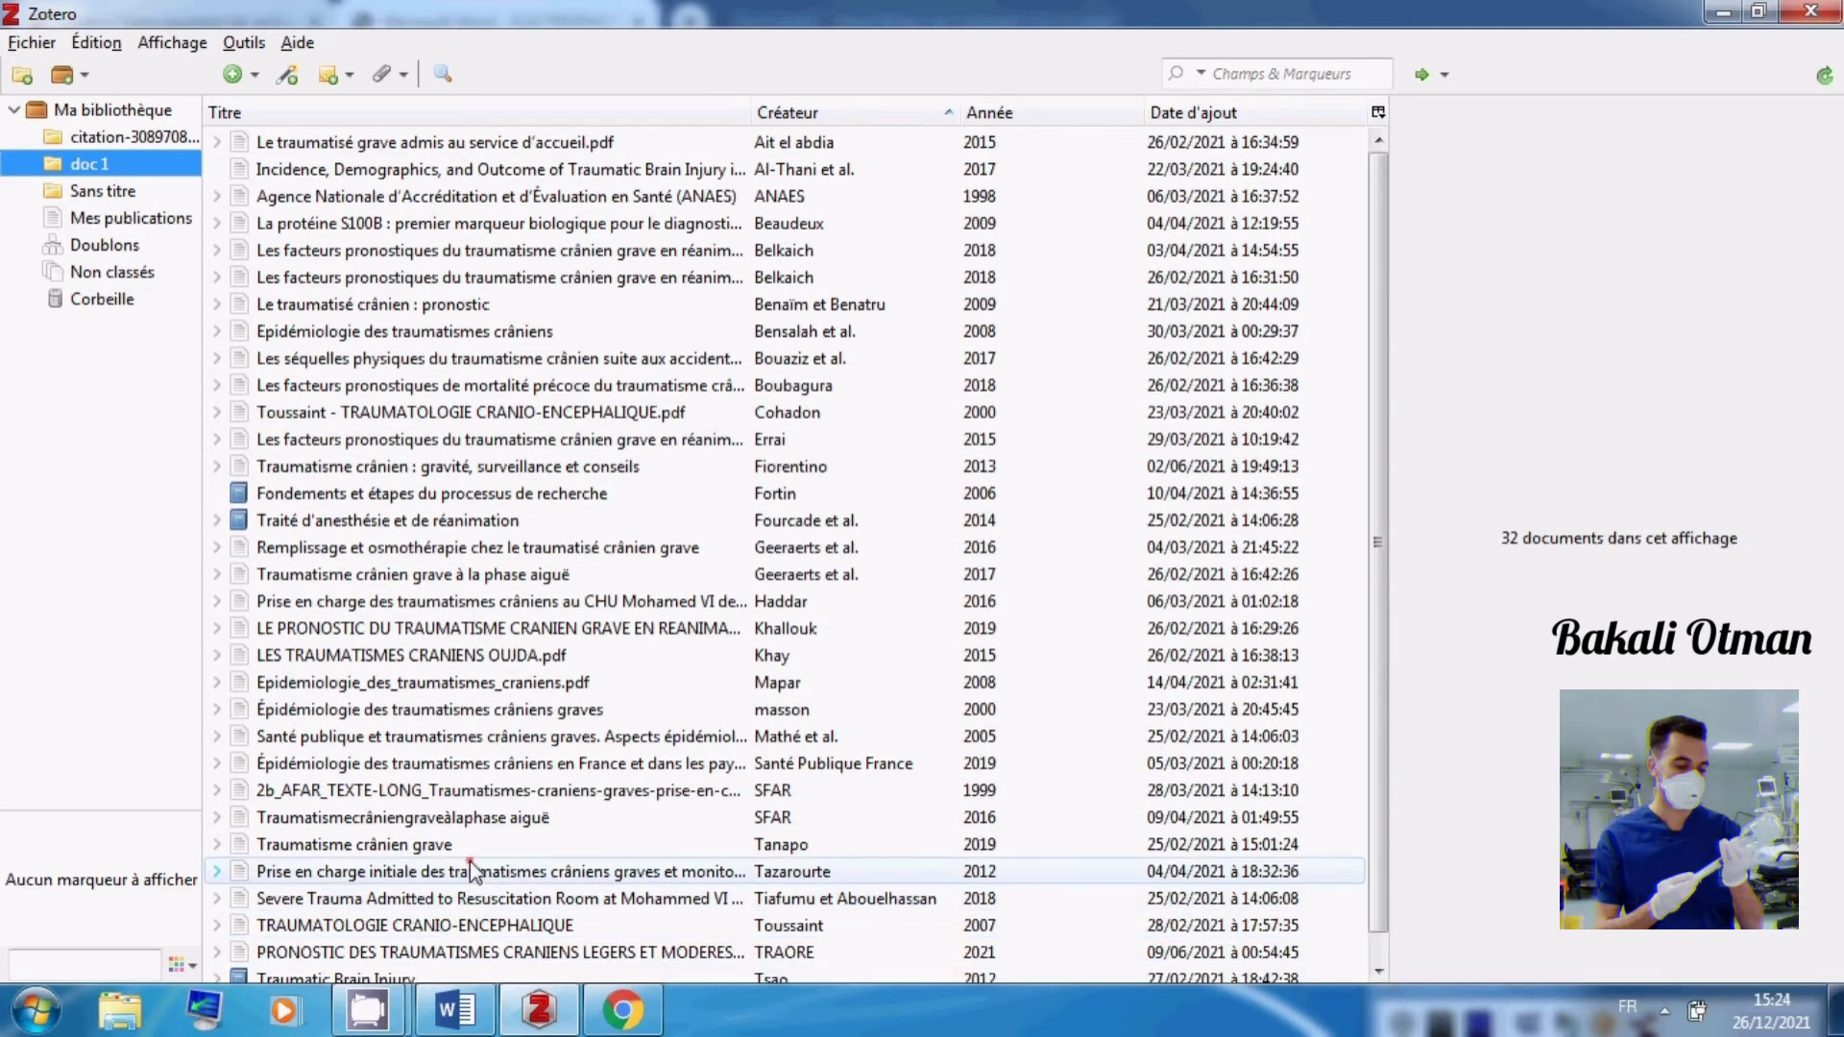
pyautogui.click(119, 193)
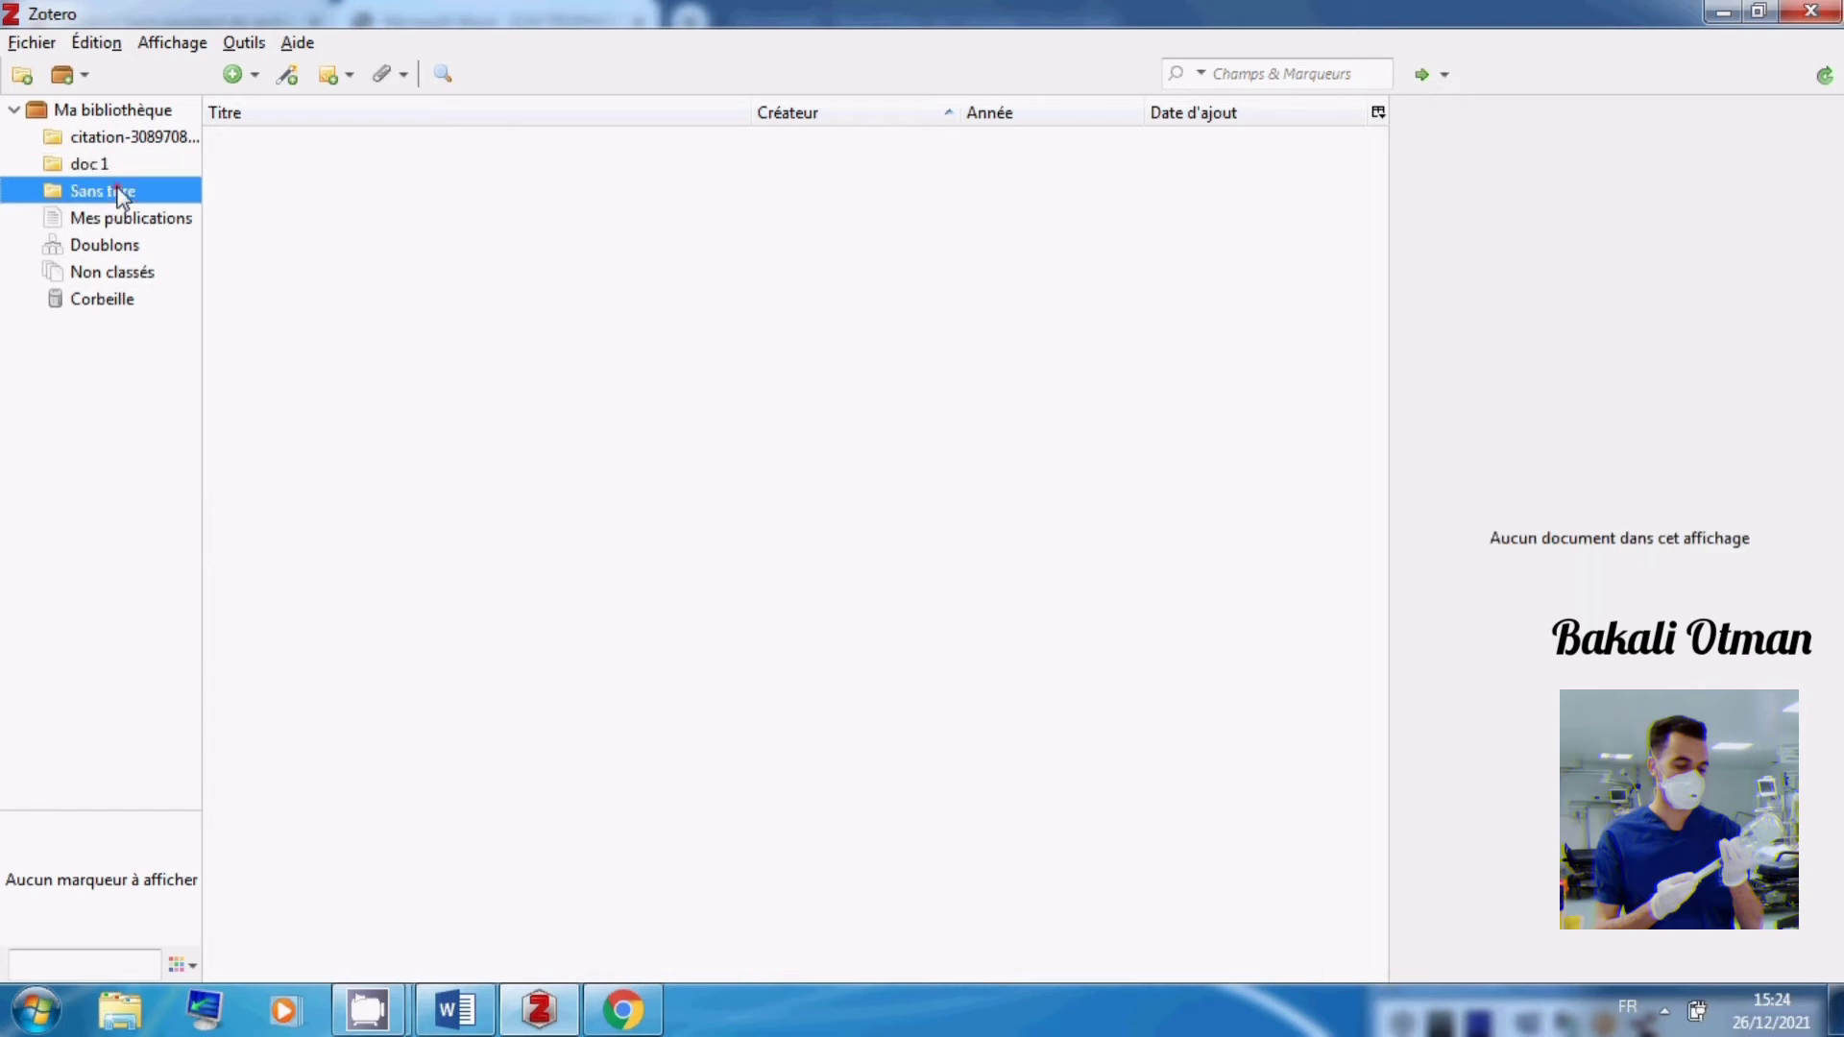
pyautogui.click(121, 139)
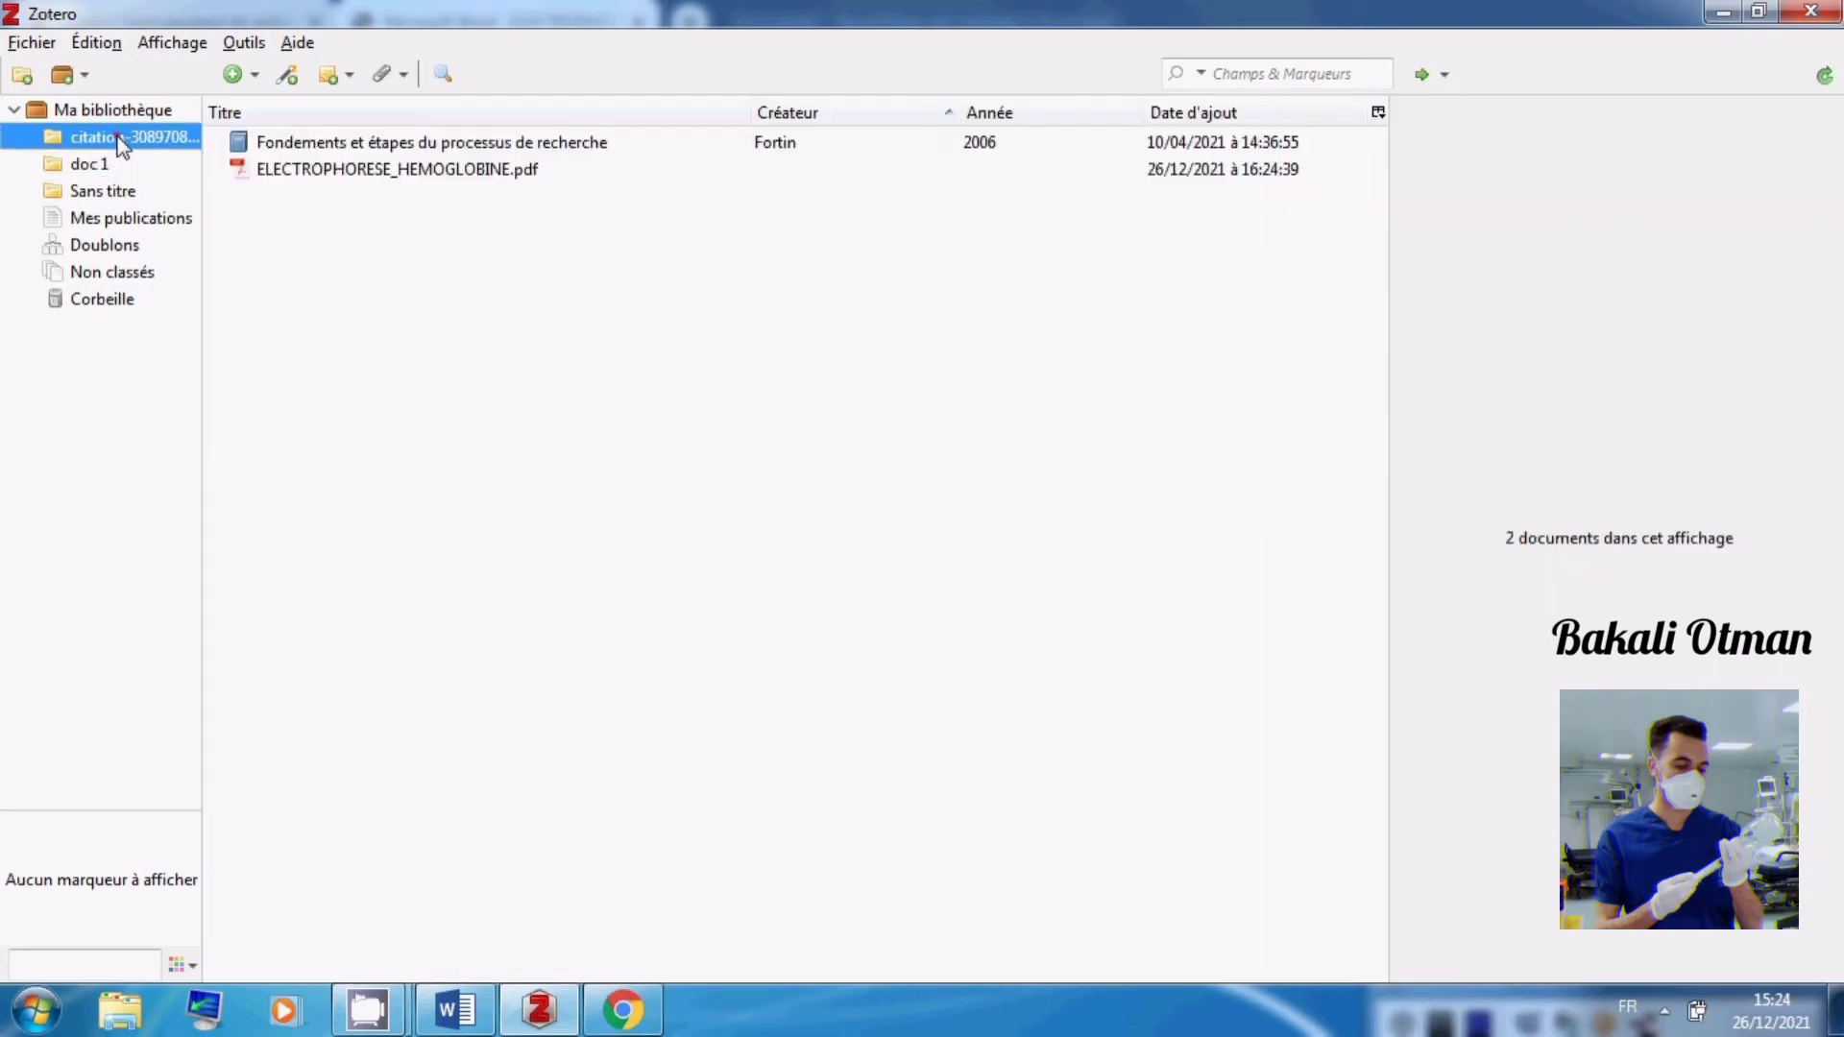
pyautogui.click(391, 172)
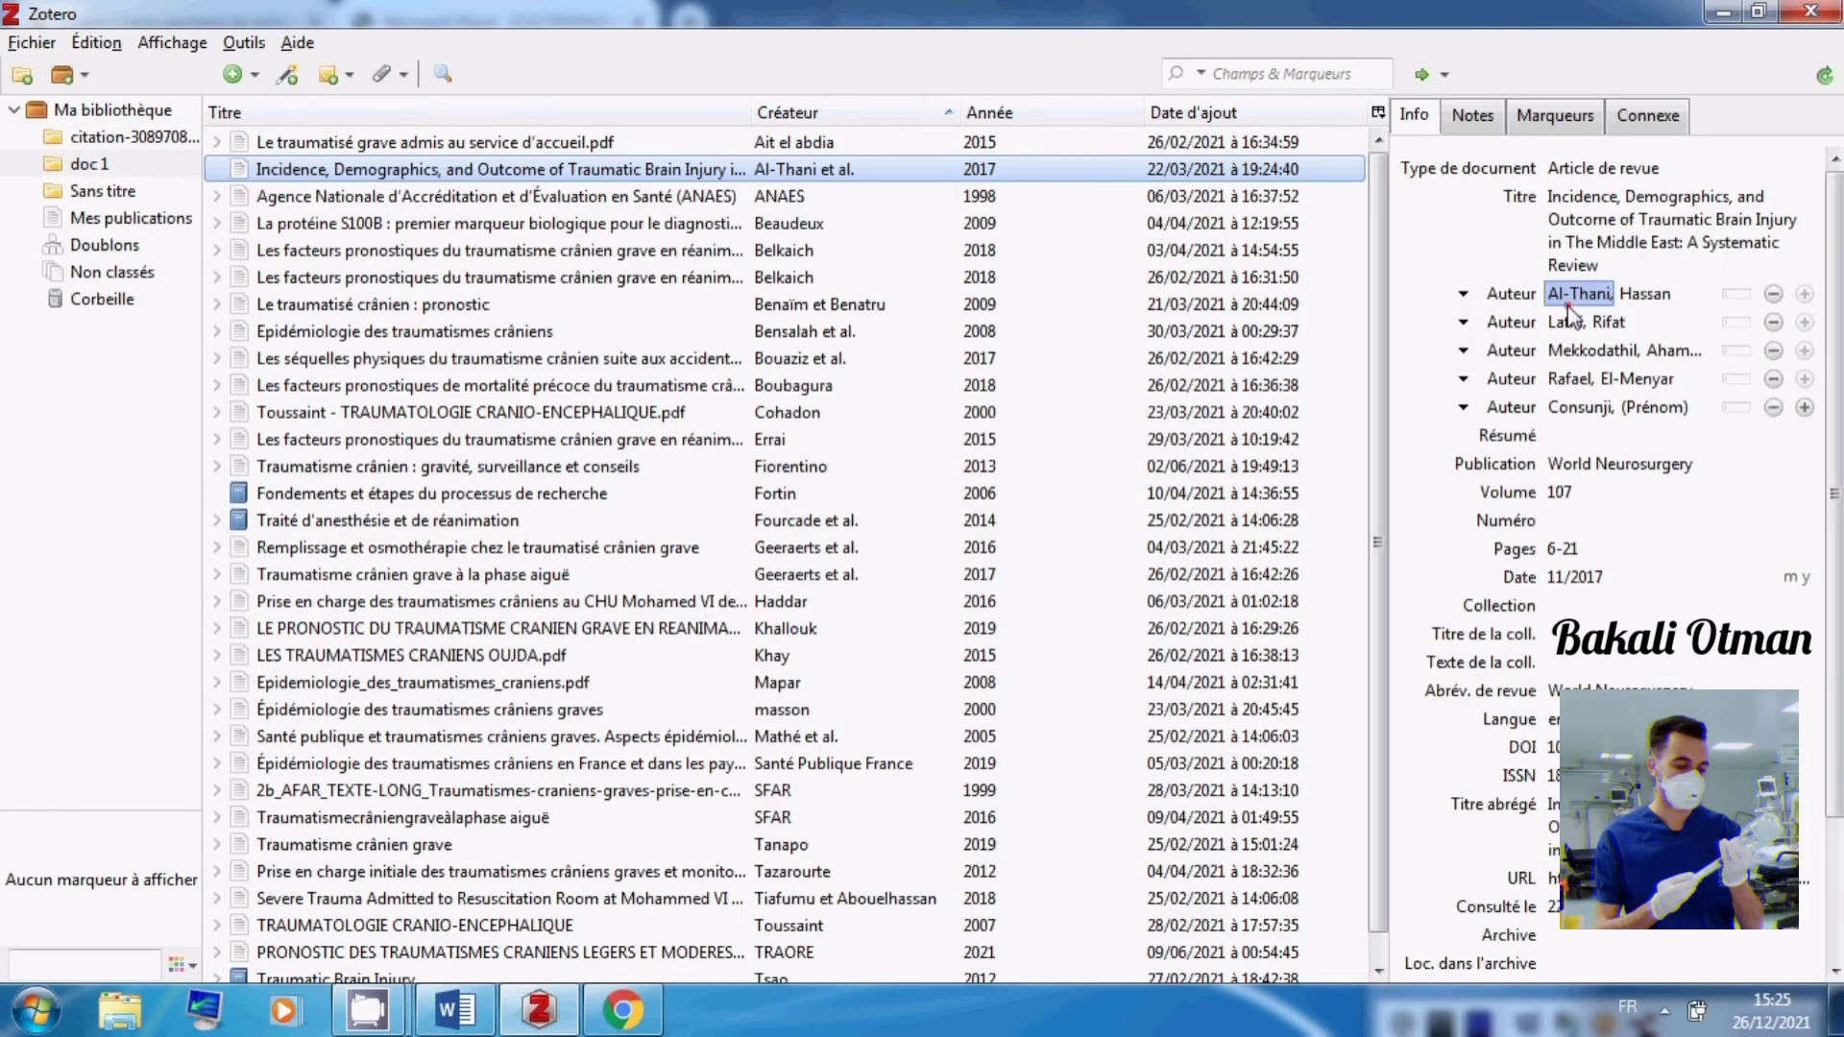
# Examine the title, author, publication and short title fields of the 2017 article "Incidence, Demographics, and Outcome of Traumatic Brain Injury in The Middle East"
pyautogui.press('Tab')
pyautogui.press('Tab')
pyautogui.press('Tab')
pyautogui.press('Tab')
pyautogui.press('Tab')
pyautogui.press('Tab')
pyautogui.press('Tab')
pyautogui.press('Tab')
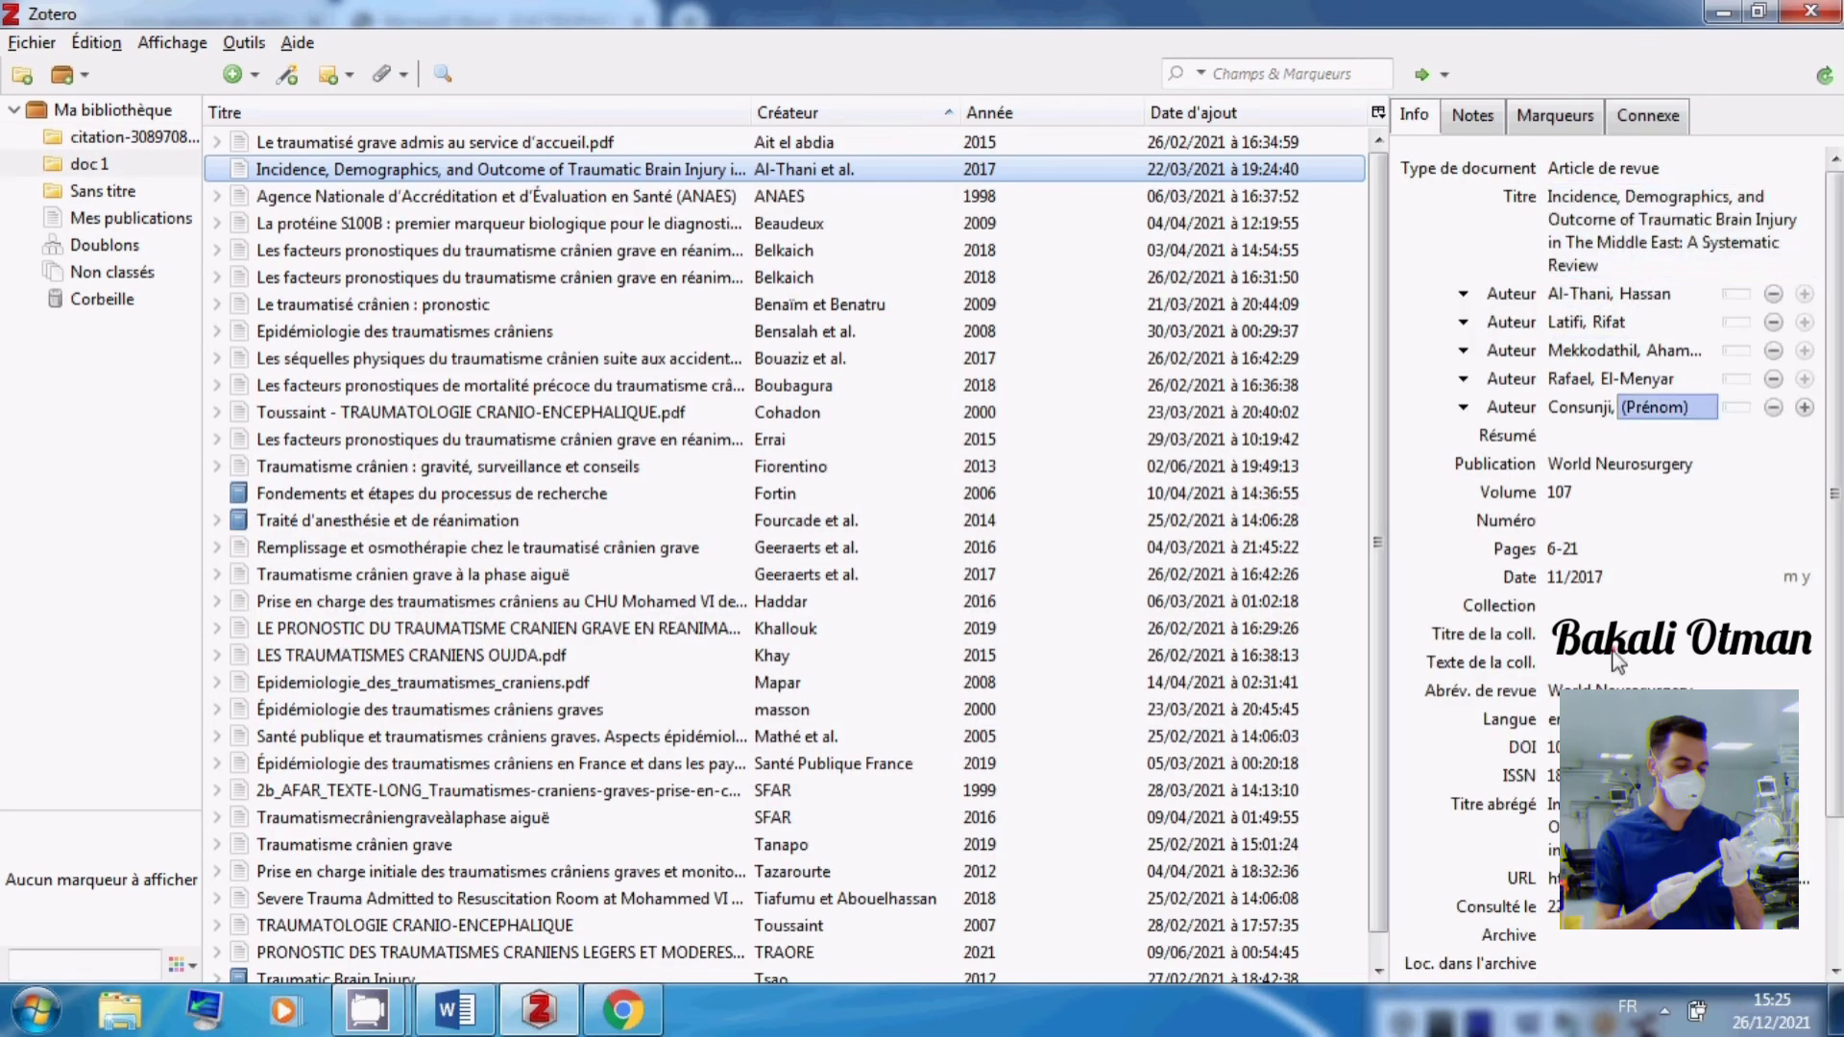
pyautogui.click(1593, 269)
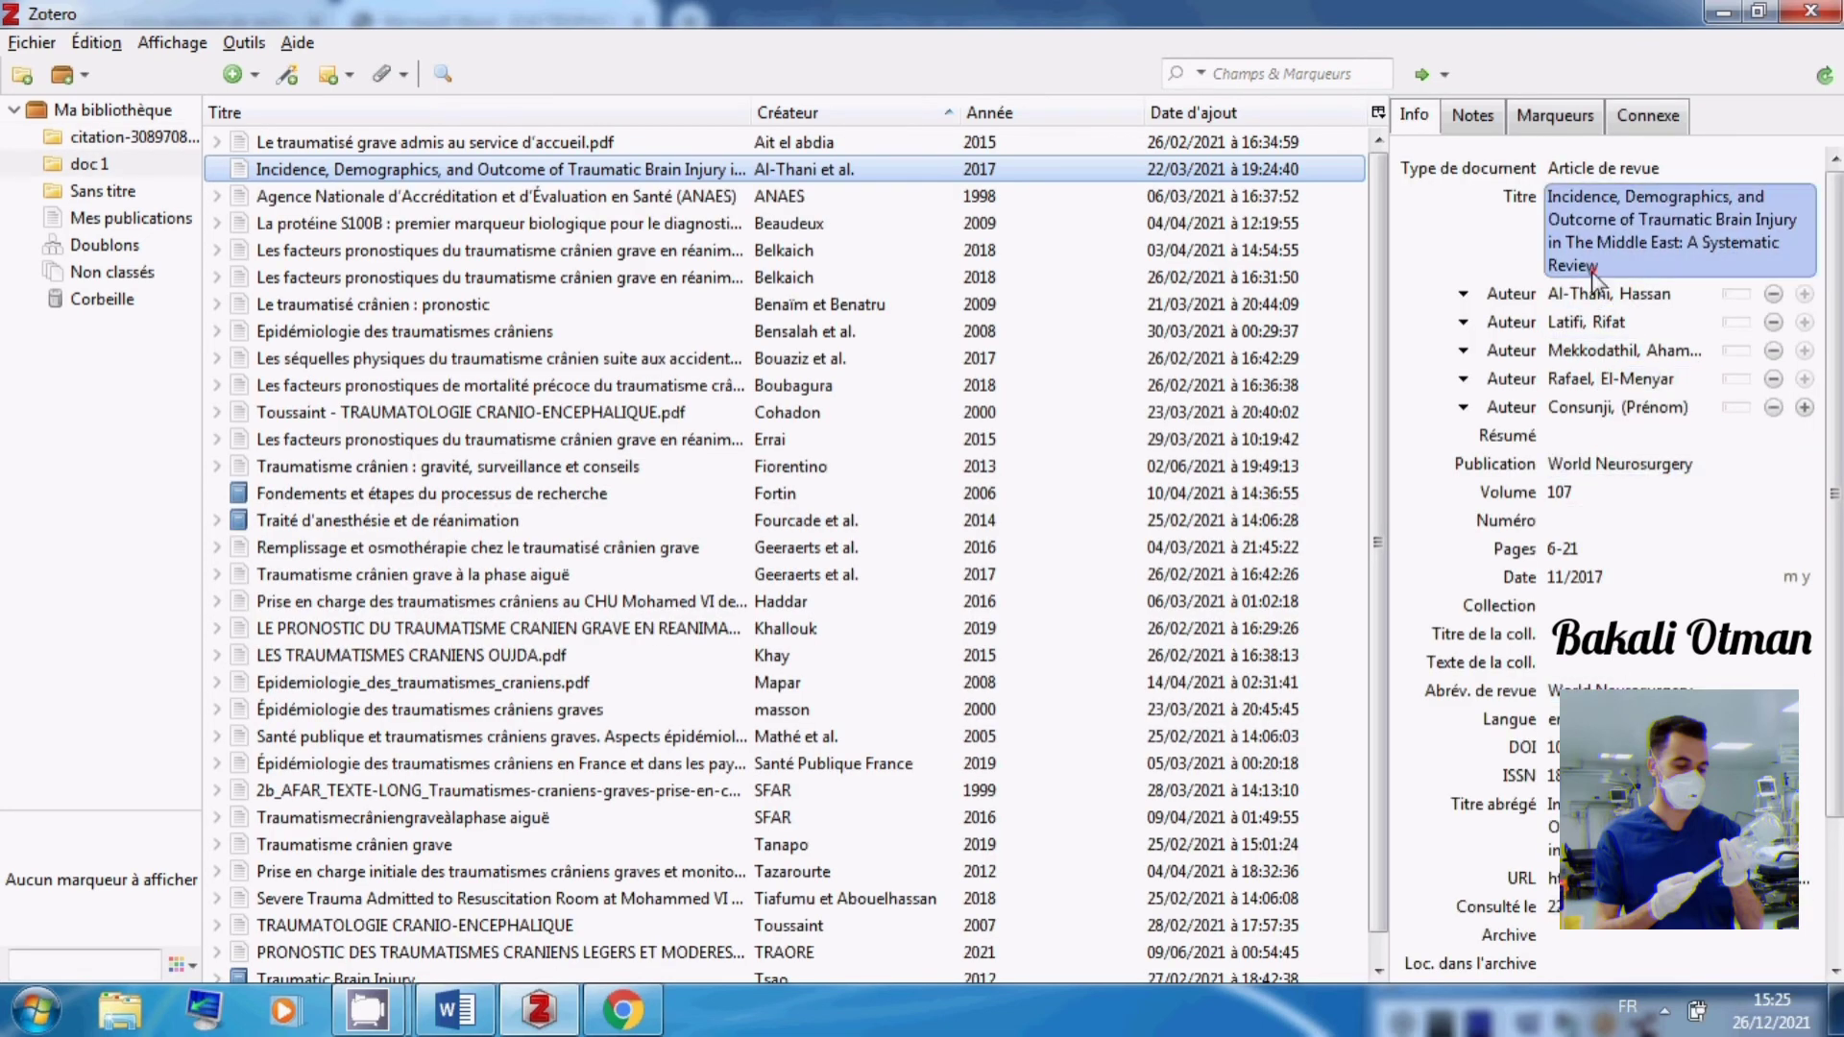
pyautogui.press('Tab')
pyautogui.press('Tab')
pyautogui.press('Tab')
pyautogui.press('Tab')
pyautogui.press('Tab')
pyautogui.press('Tab')
pyautogui.press('Tab')
pyautogui.press('Tab')
pyautogui.press('Tab')
pyautogui.press('Tab')
pyautogui.press('Tab')
pyautogui.press('Tab')
pyautogui.press('Tab')
pyautogui.press('Tab')
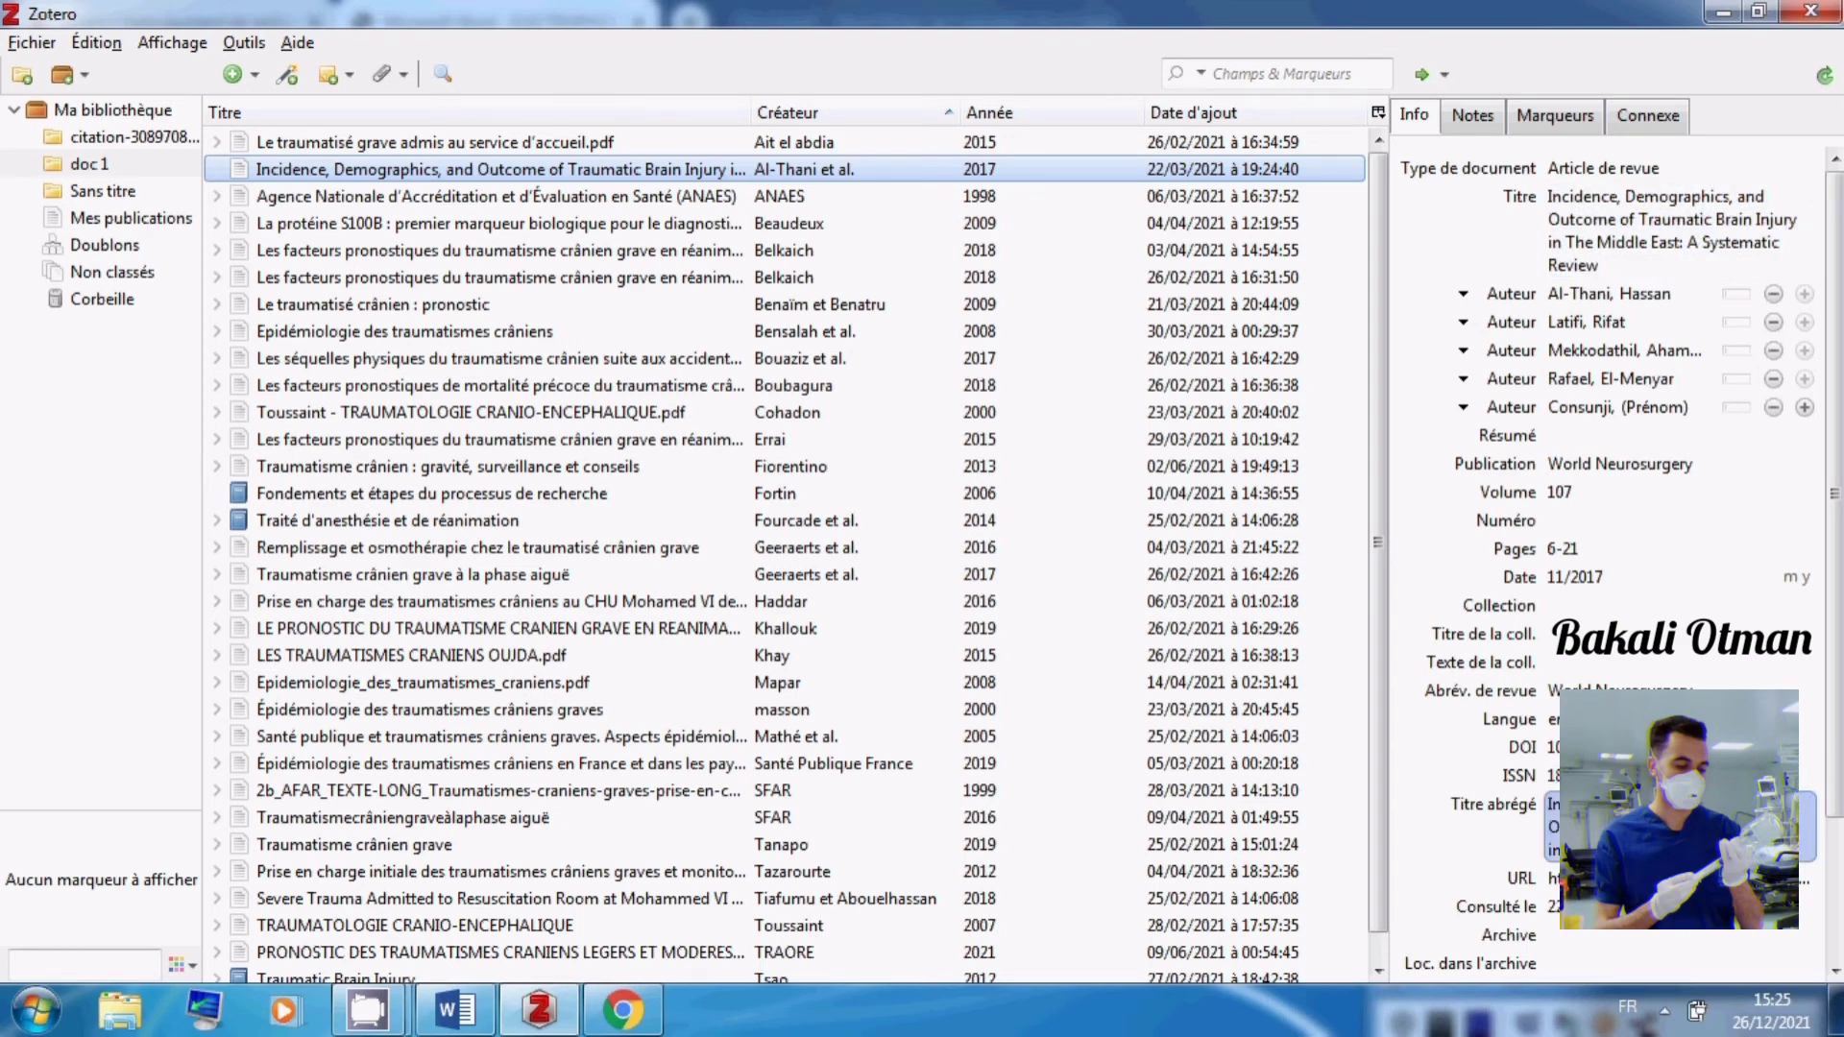
# Open the Zotero Connector download page for Chrome using Zotero's own command for installing the browser connector
pyautogui.hotkey('alt', 'Tab')
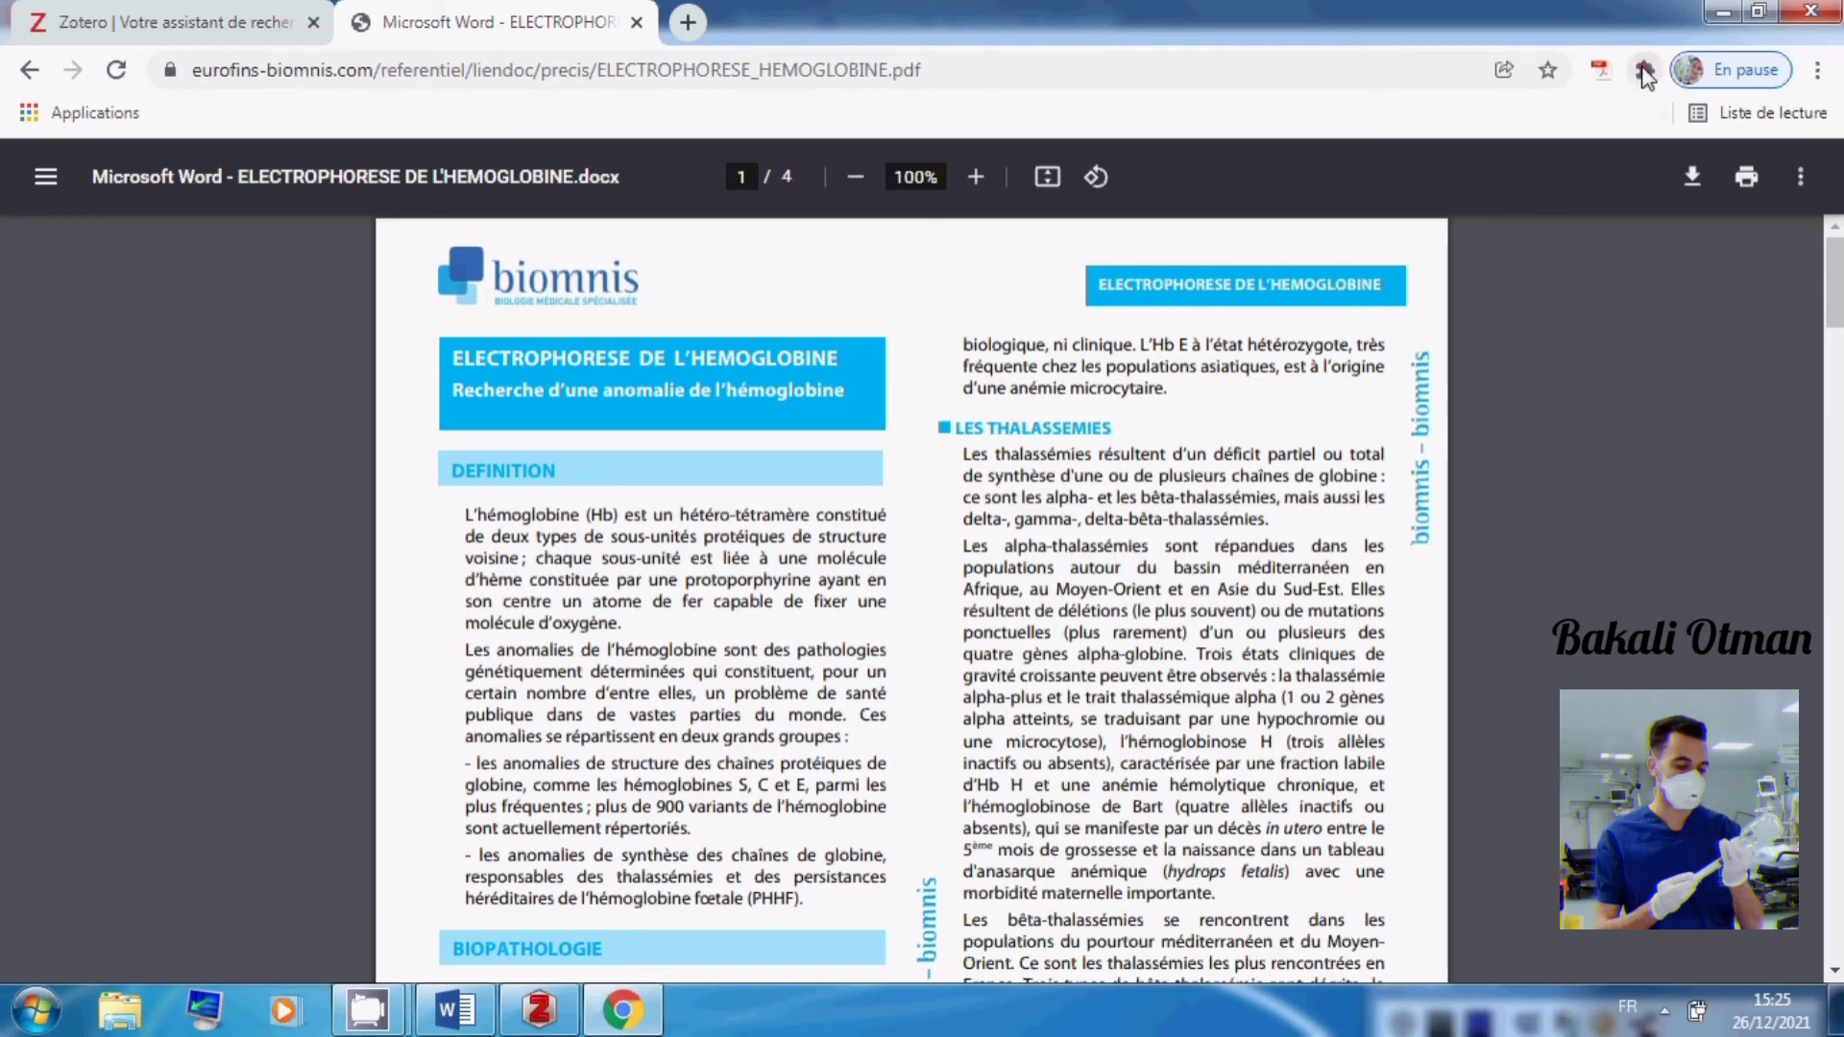
pyautogui.click(543, 1012)
pyautogui.click(246, 46)
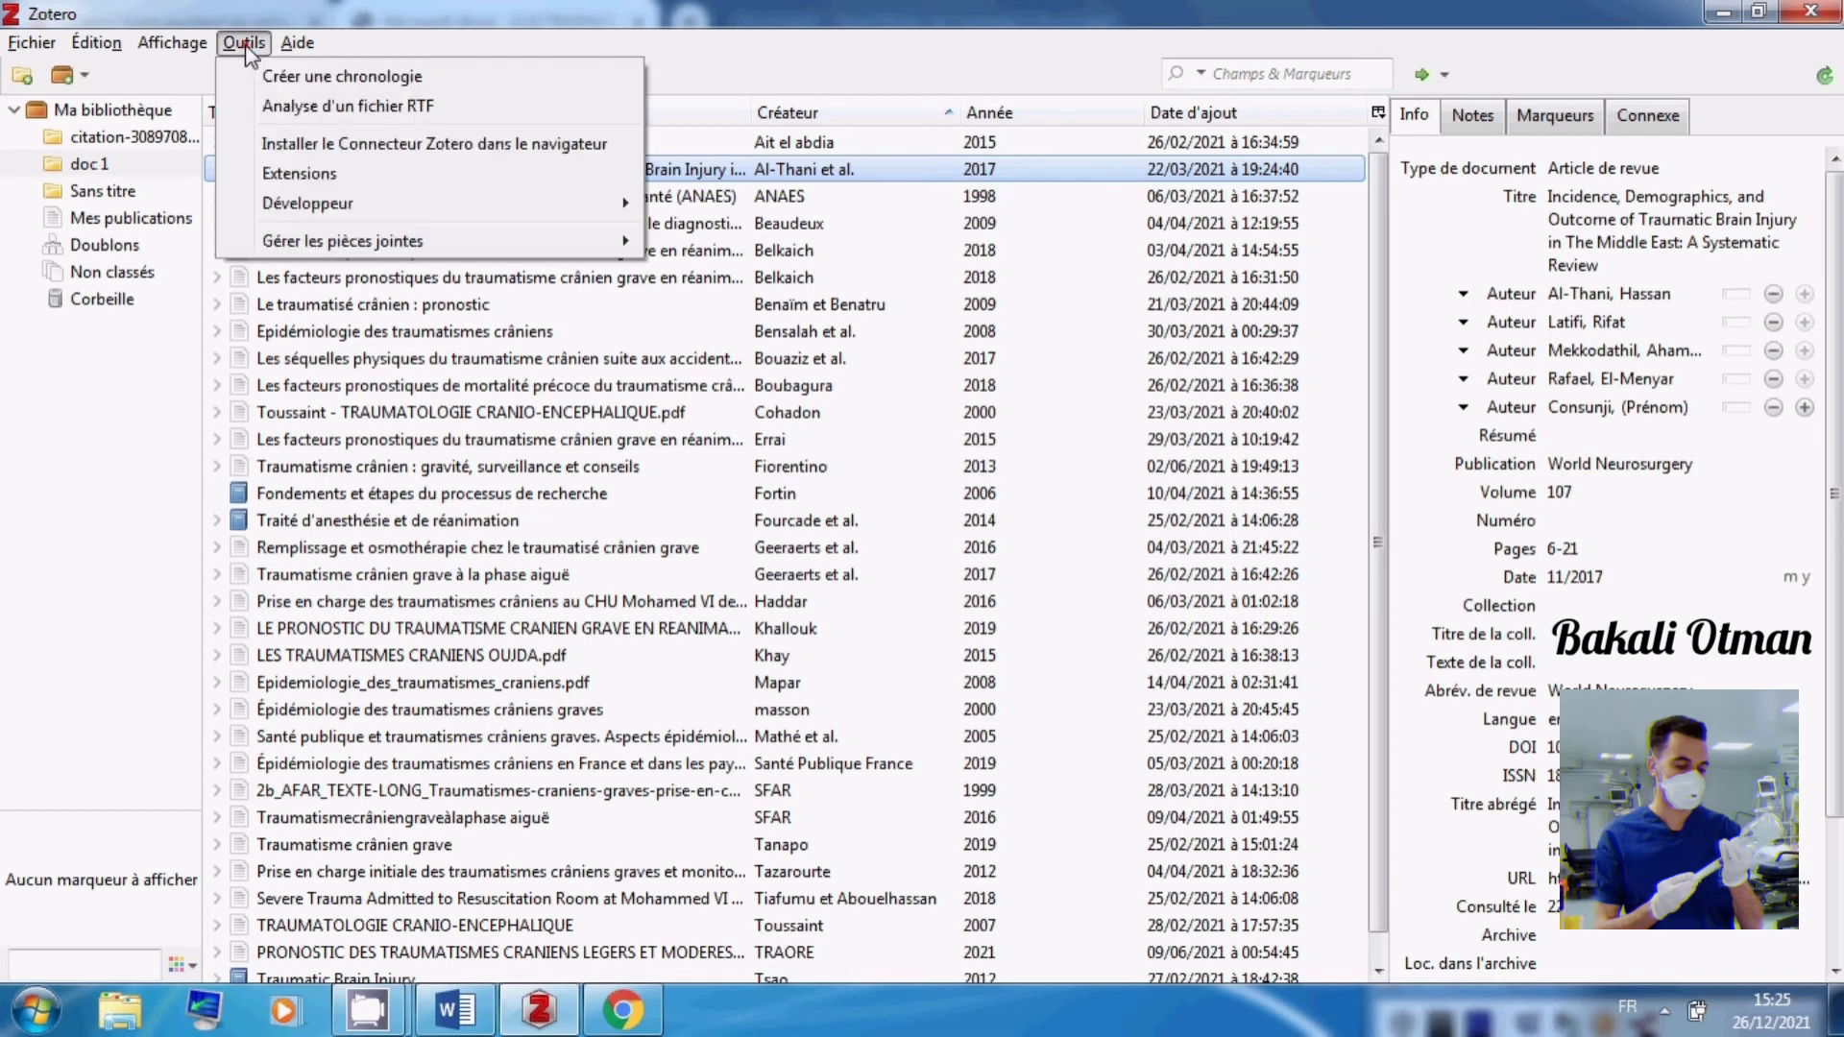
pyautogui.click(373, 154)
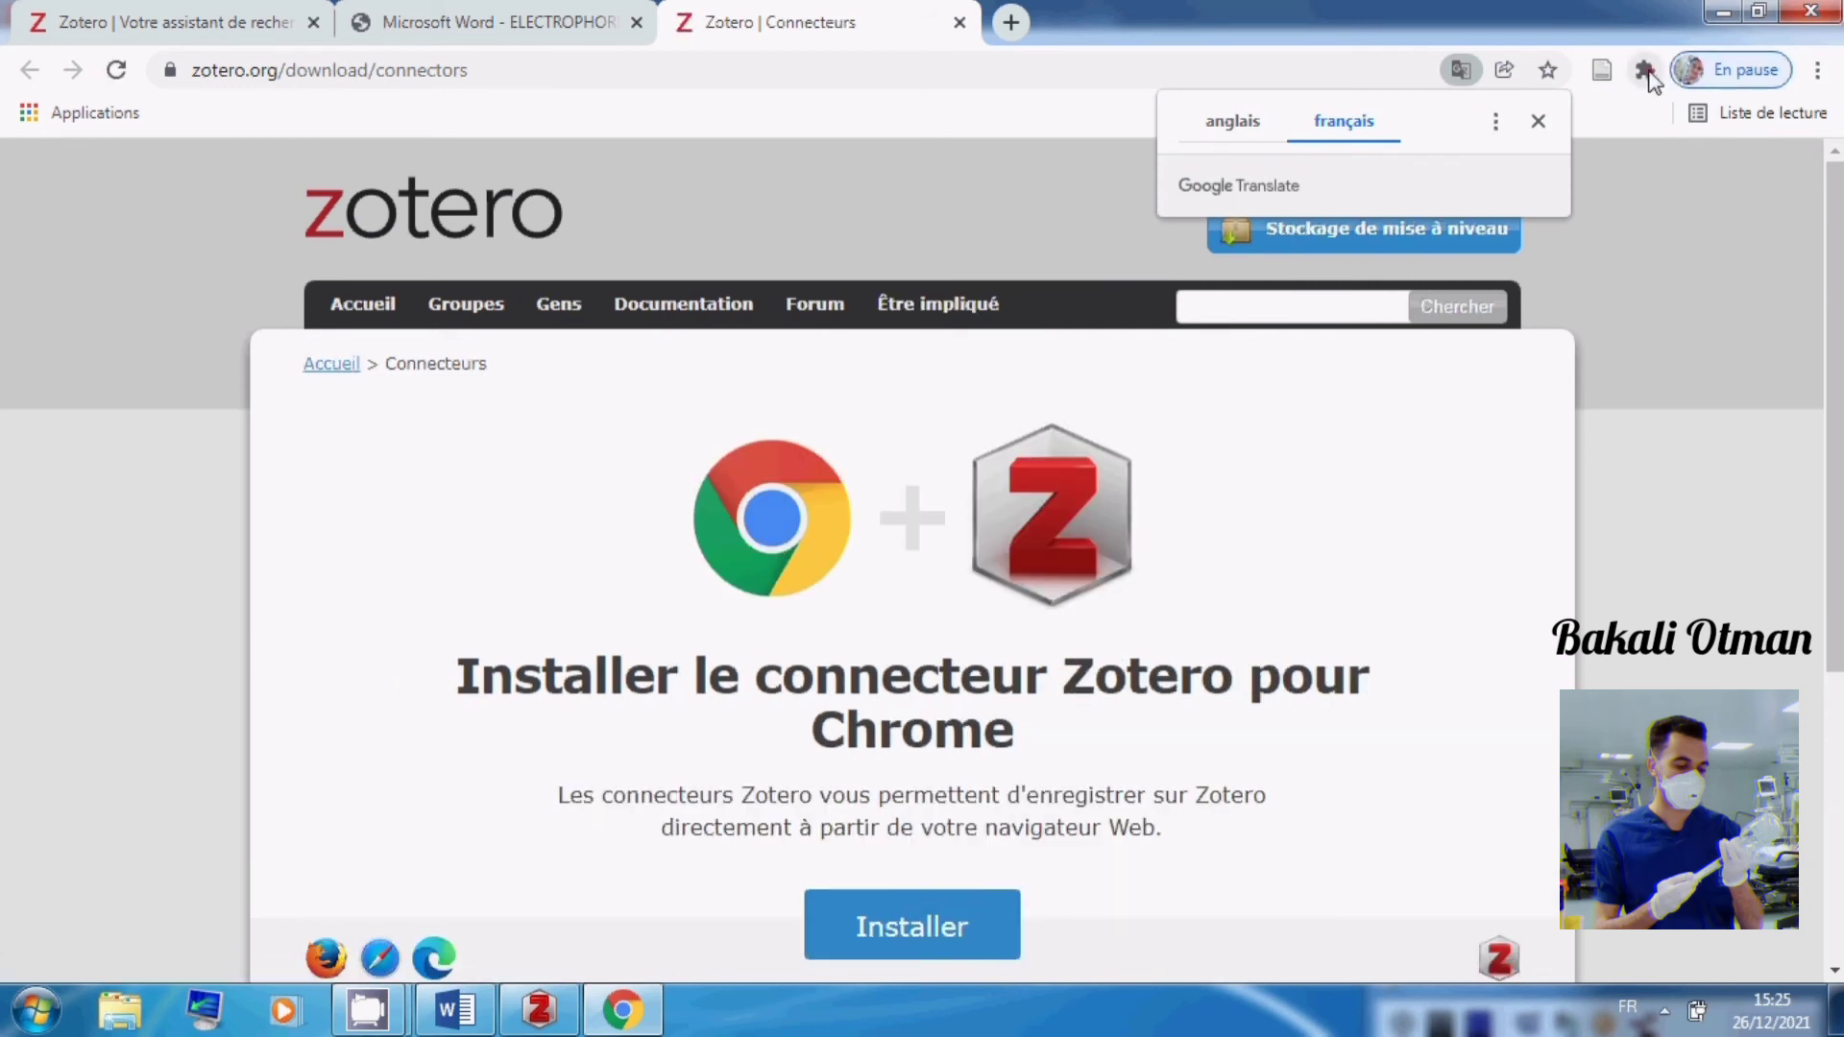
# Switch to Word and insert a citation of the 2019 Santé Publique France head trauma epidemiology source from doc 1, using the citation dialog's classic view
pyautogui.click(464, 1009)
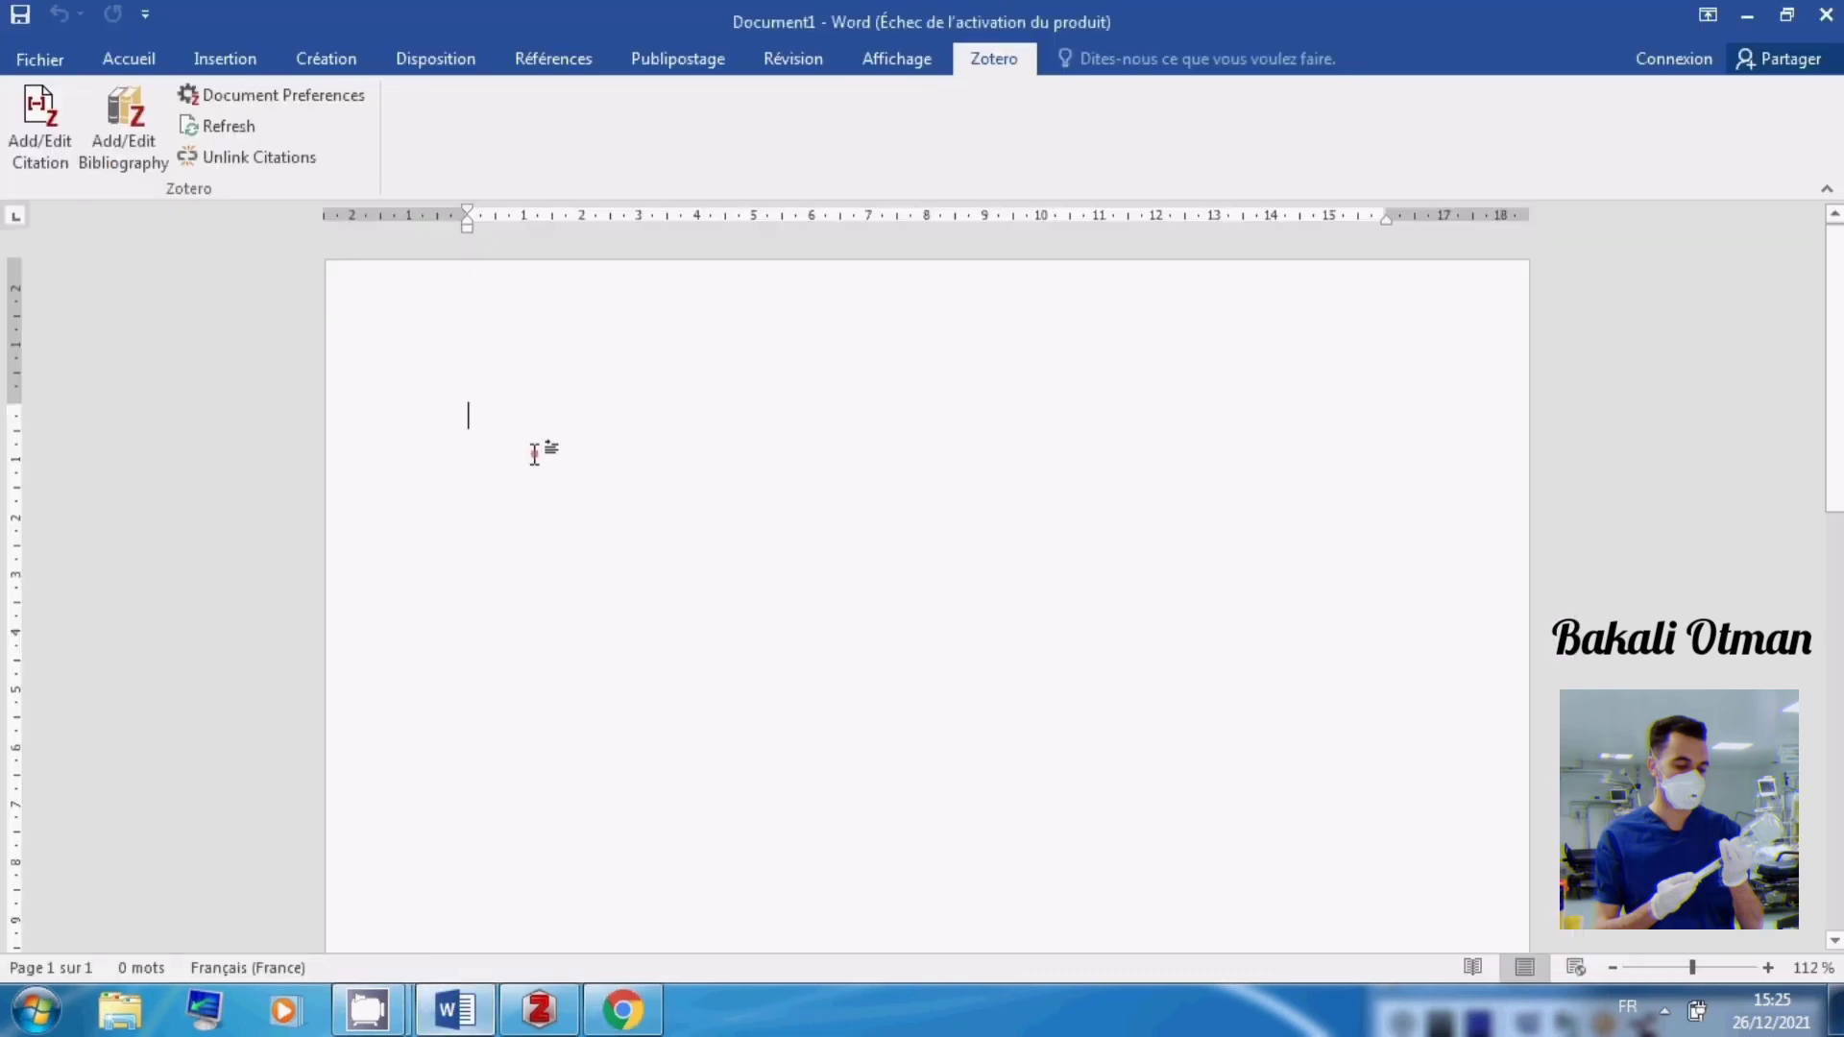
pyautogui.click(43, 139)
pyautogui.click(38, 142)
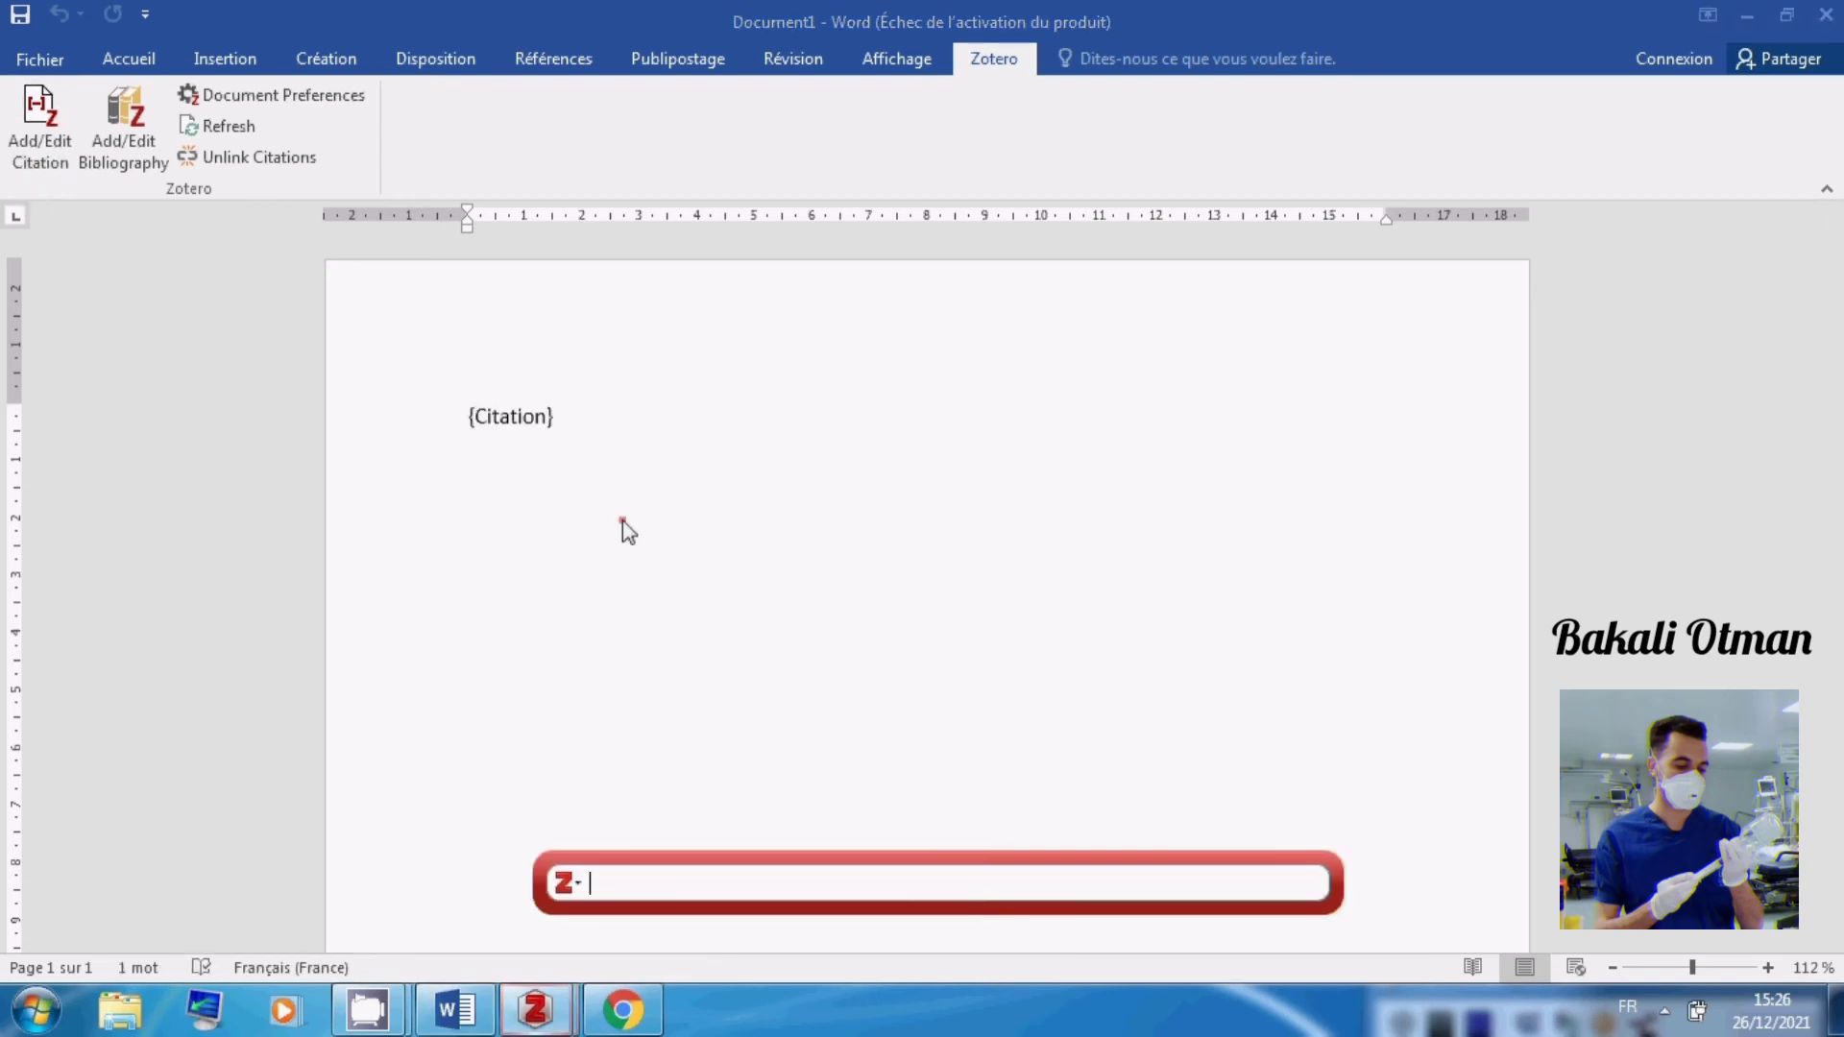
pyautogui.click(567, 884)
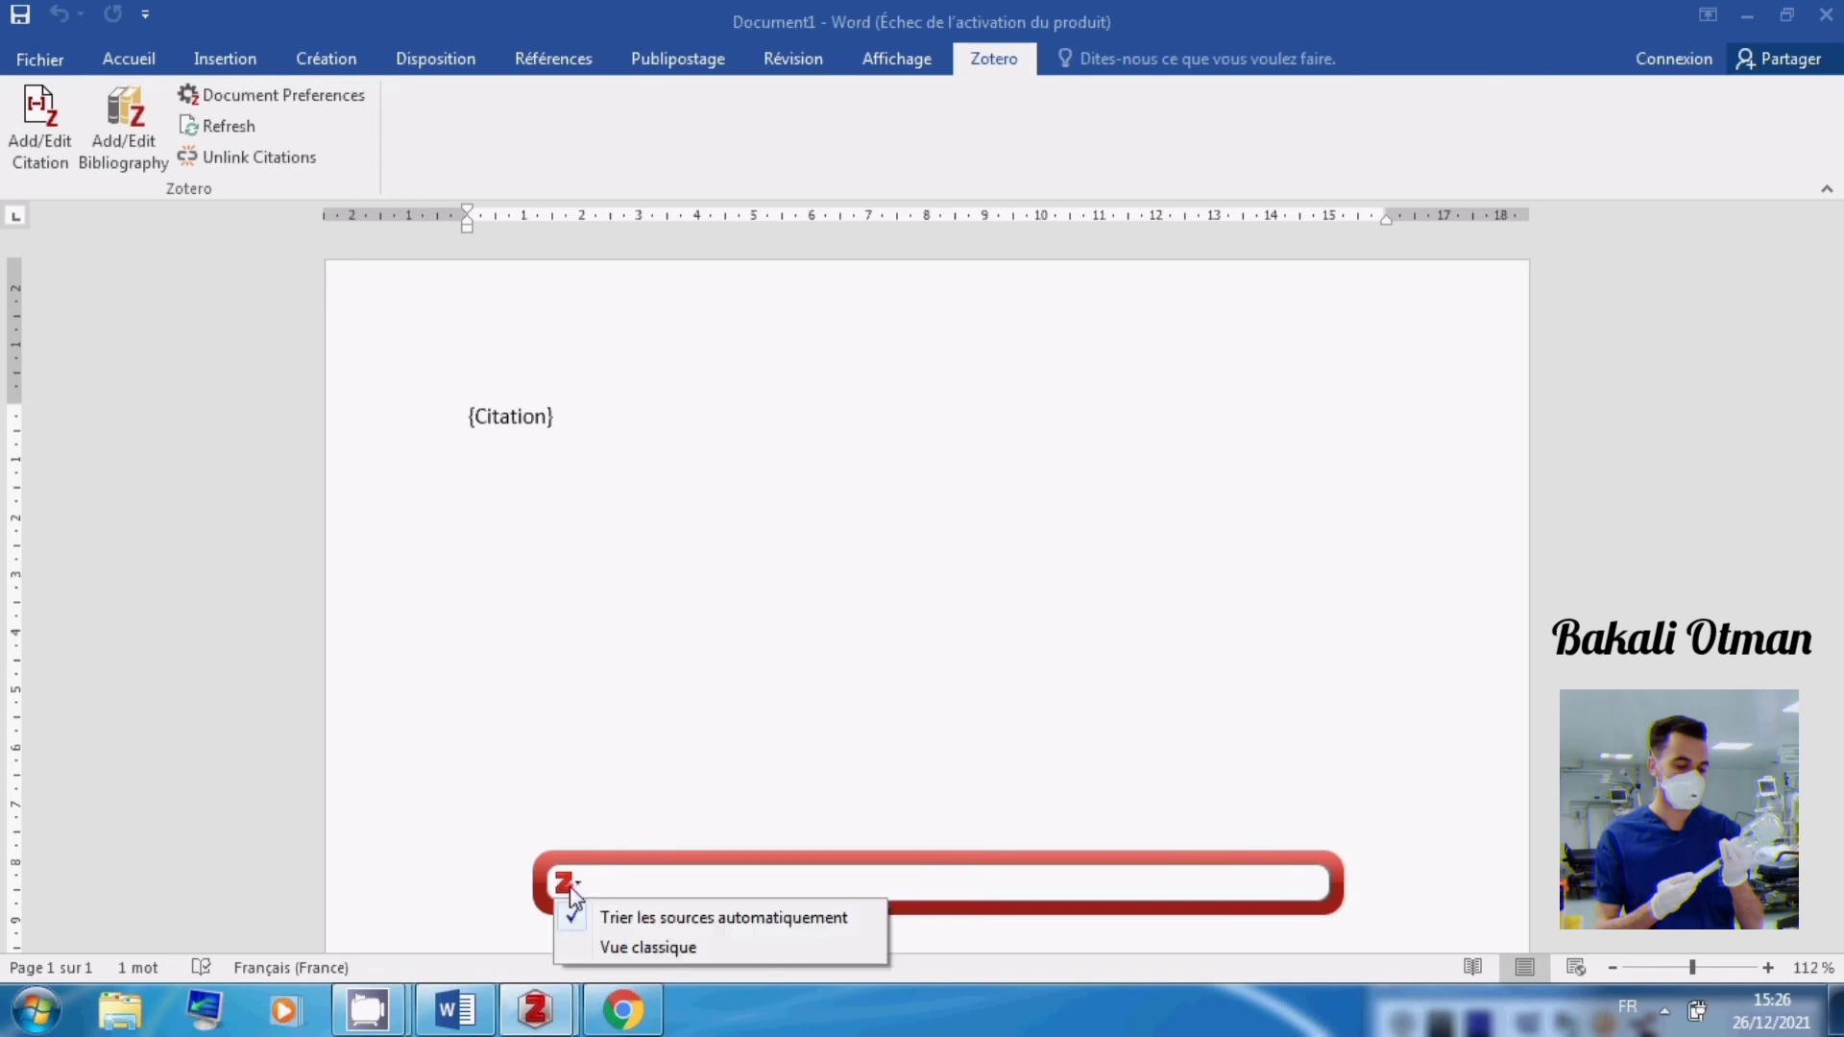
pyautogui.click(614, 946)
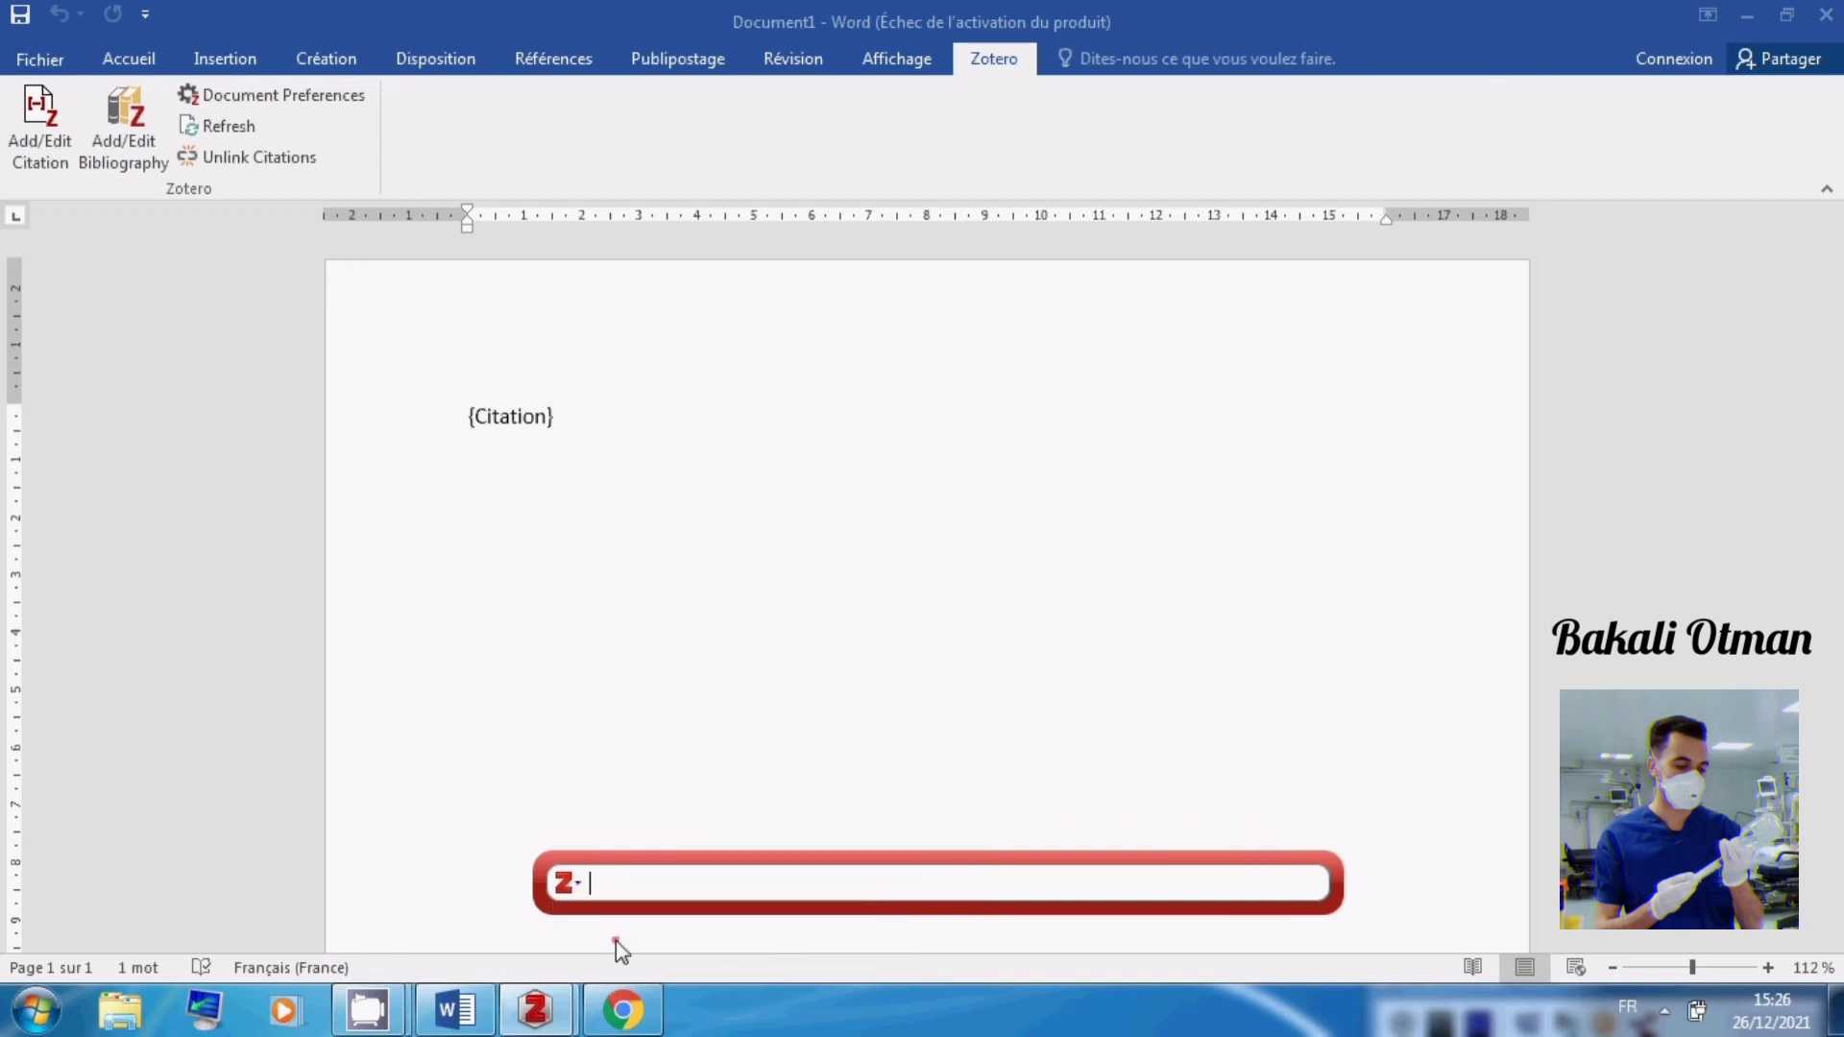
pyautogui.scroll(-10, 515, 363)
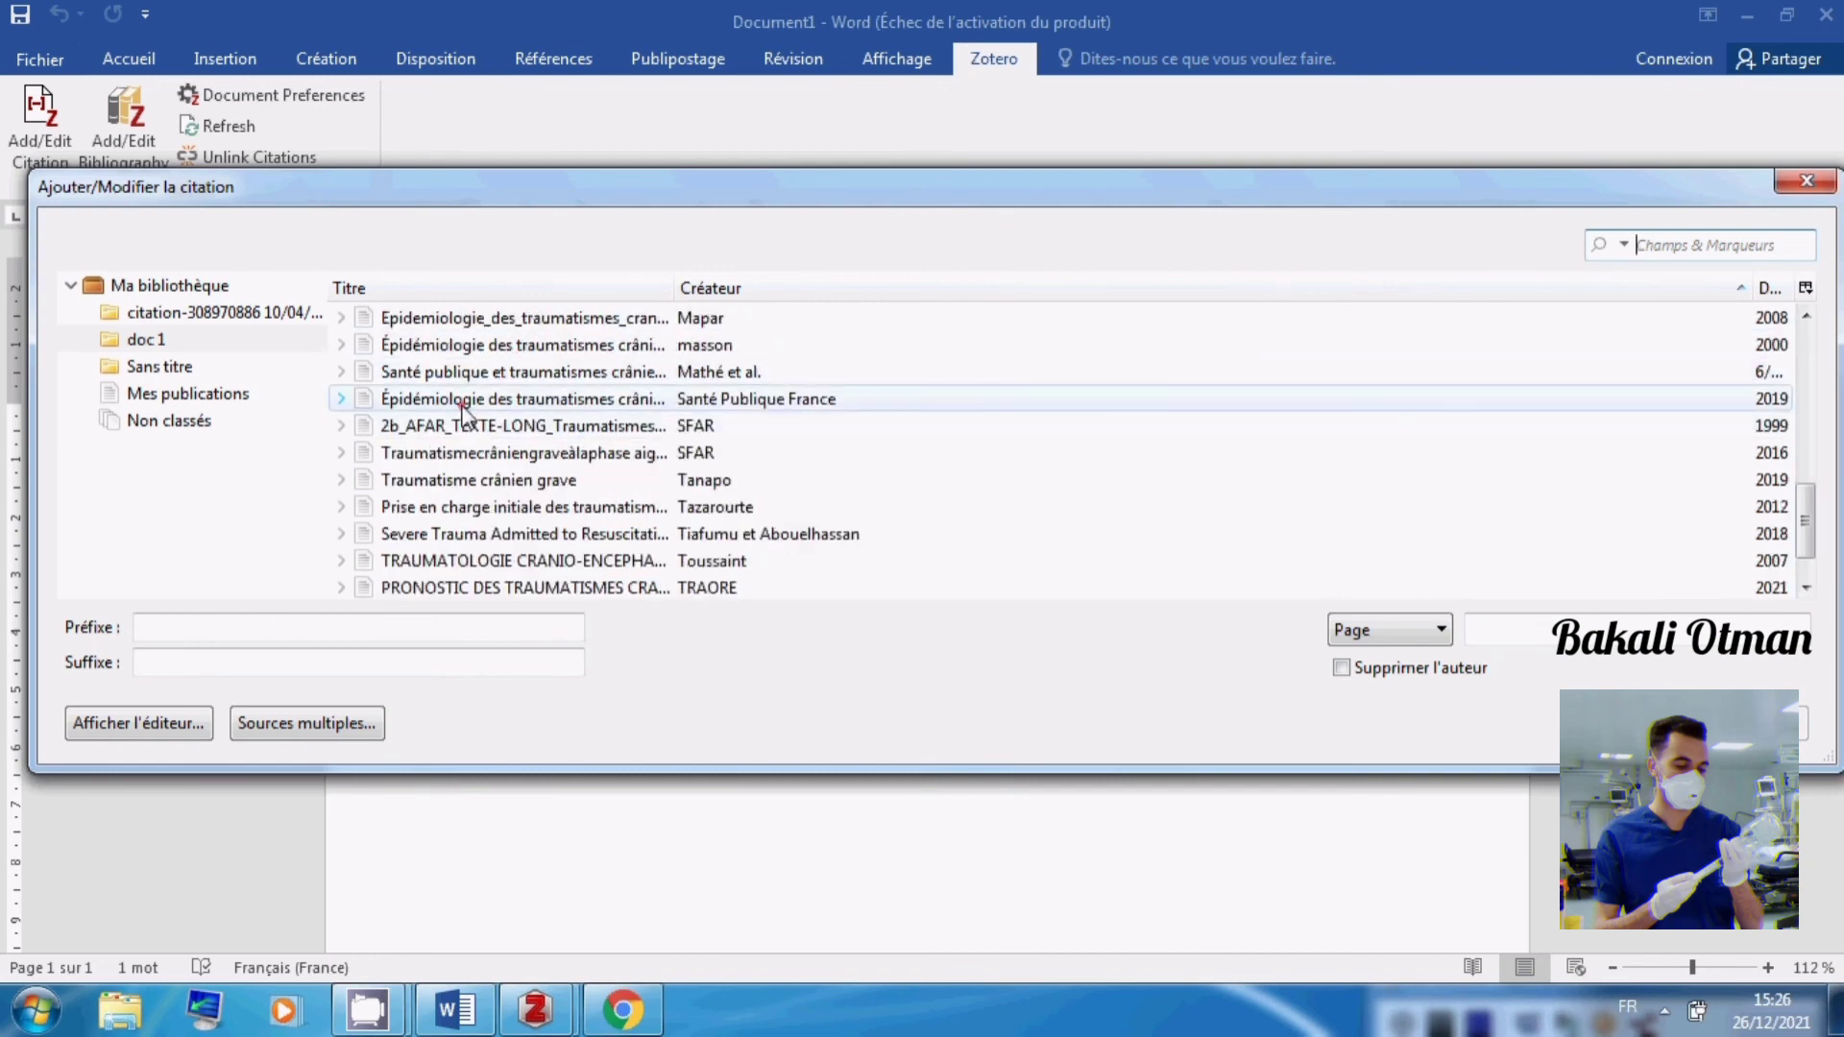
pyautogui.click(462, 407)
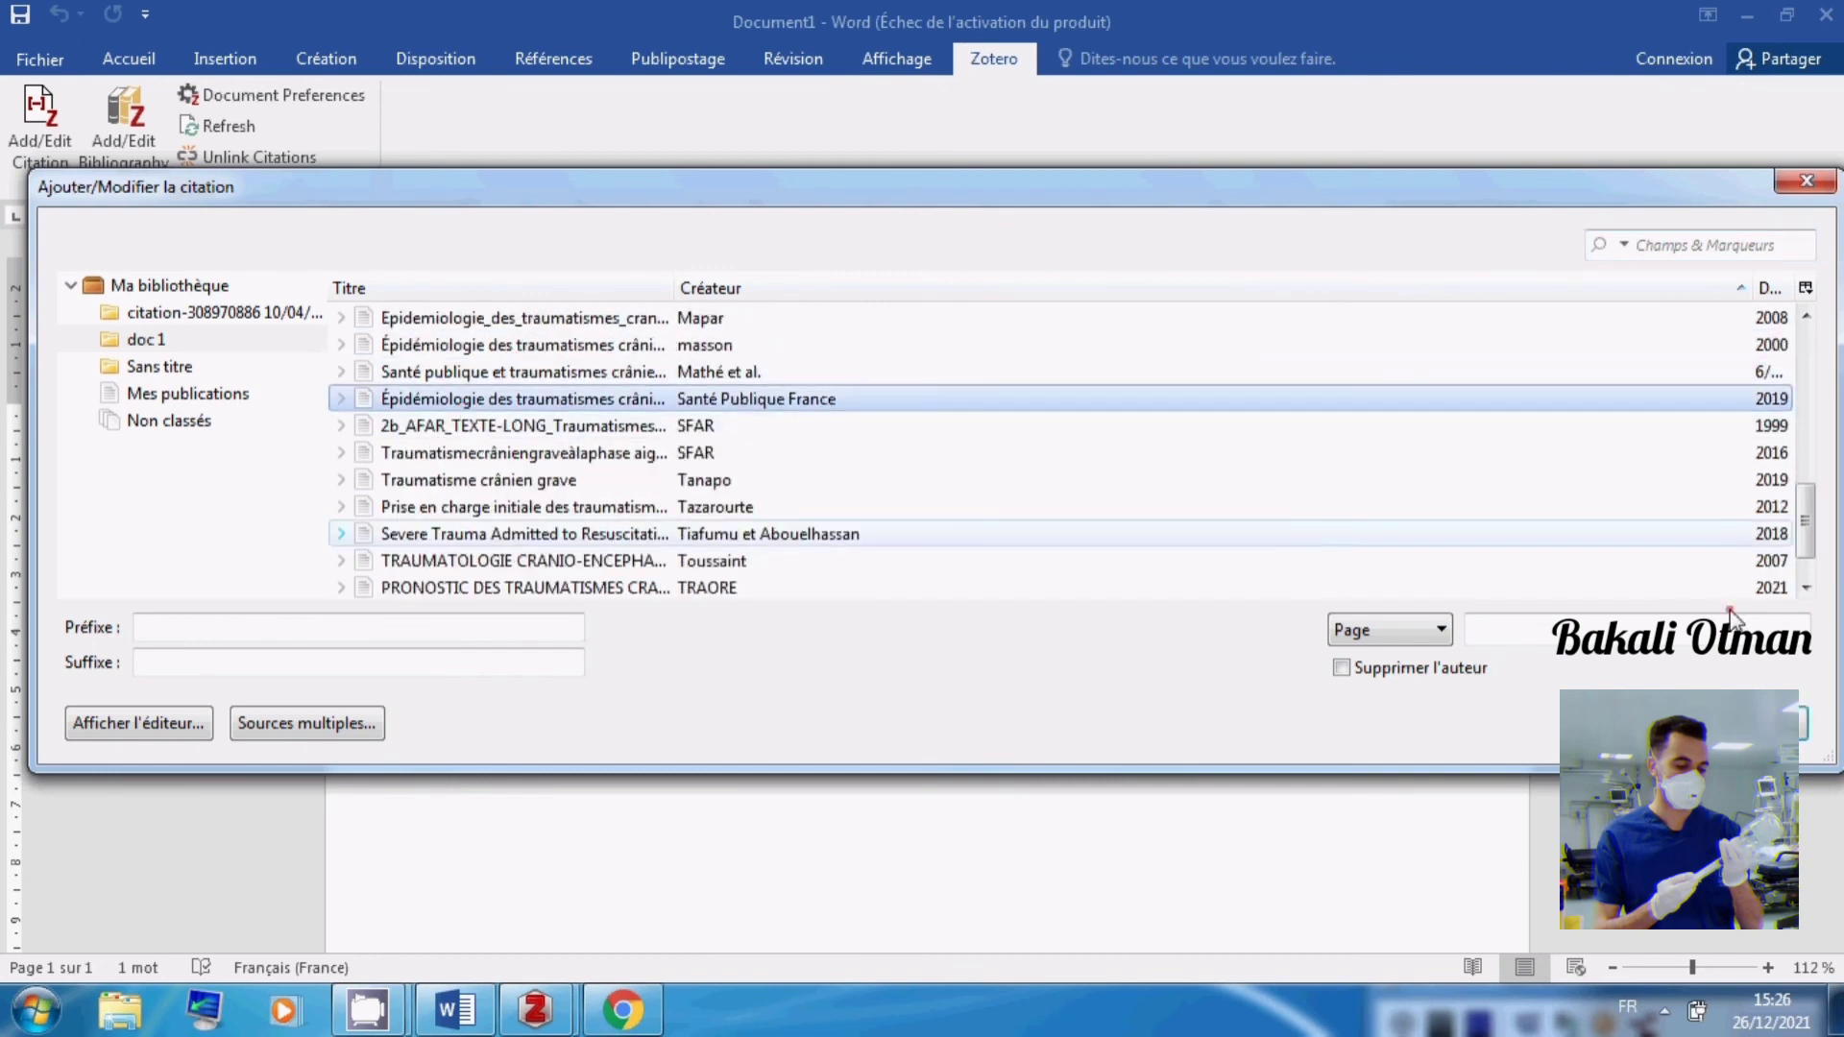
pyautogui.click(1802, 722)
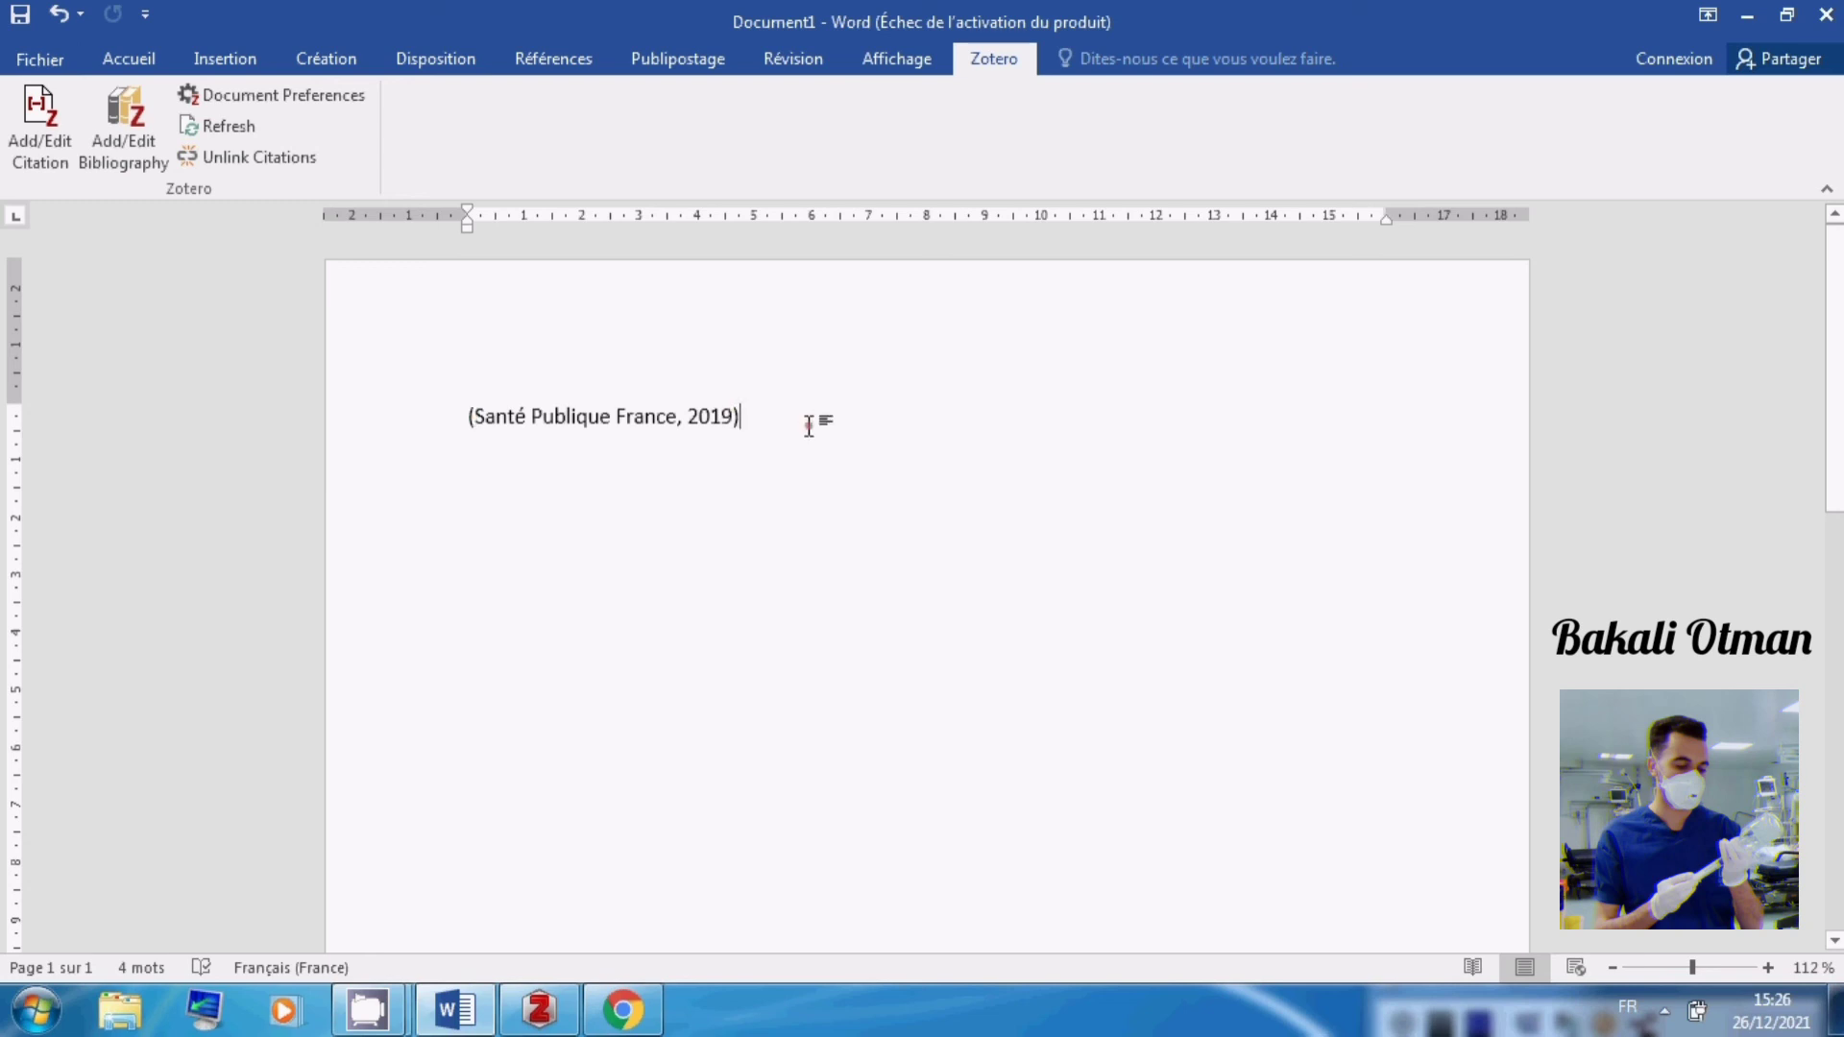
pyautogui.hotkey('ctrl', 'z')
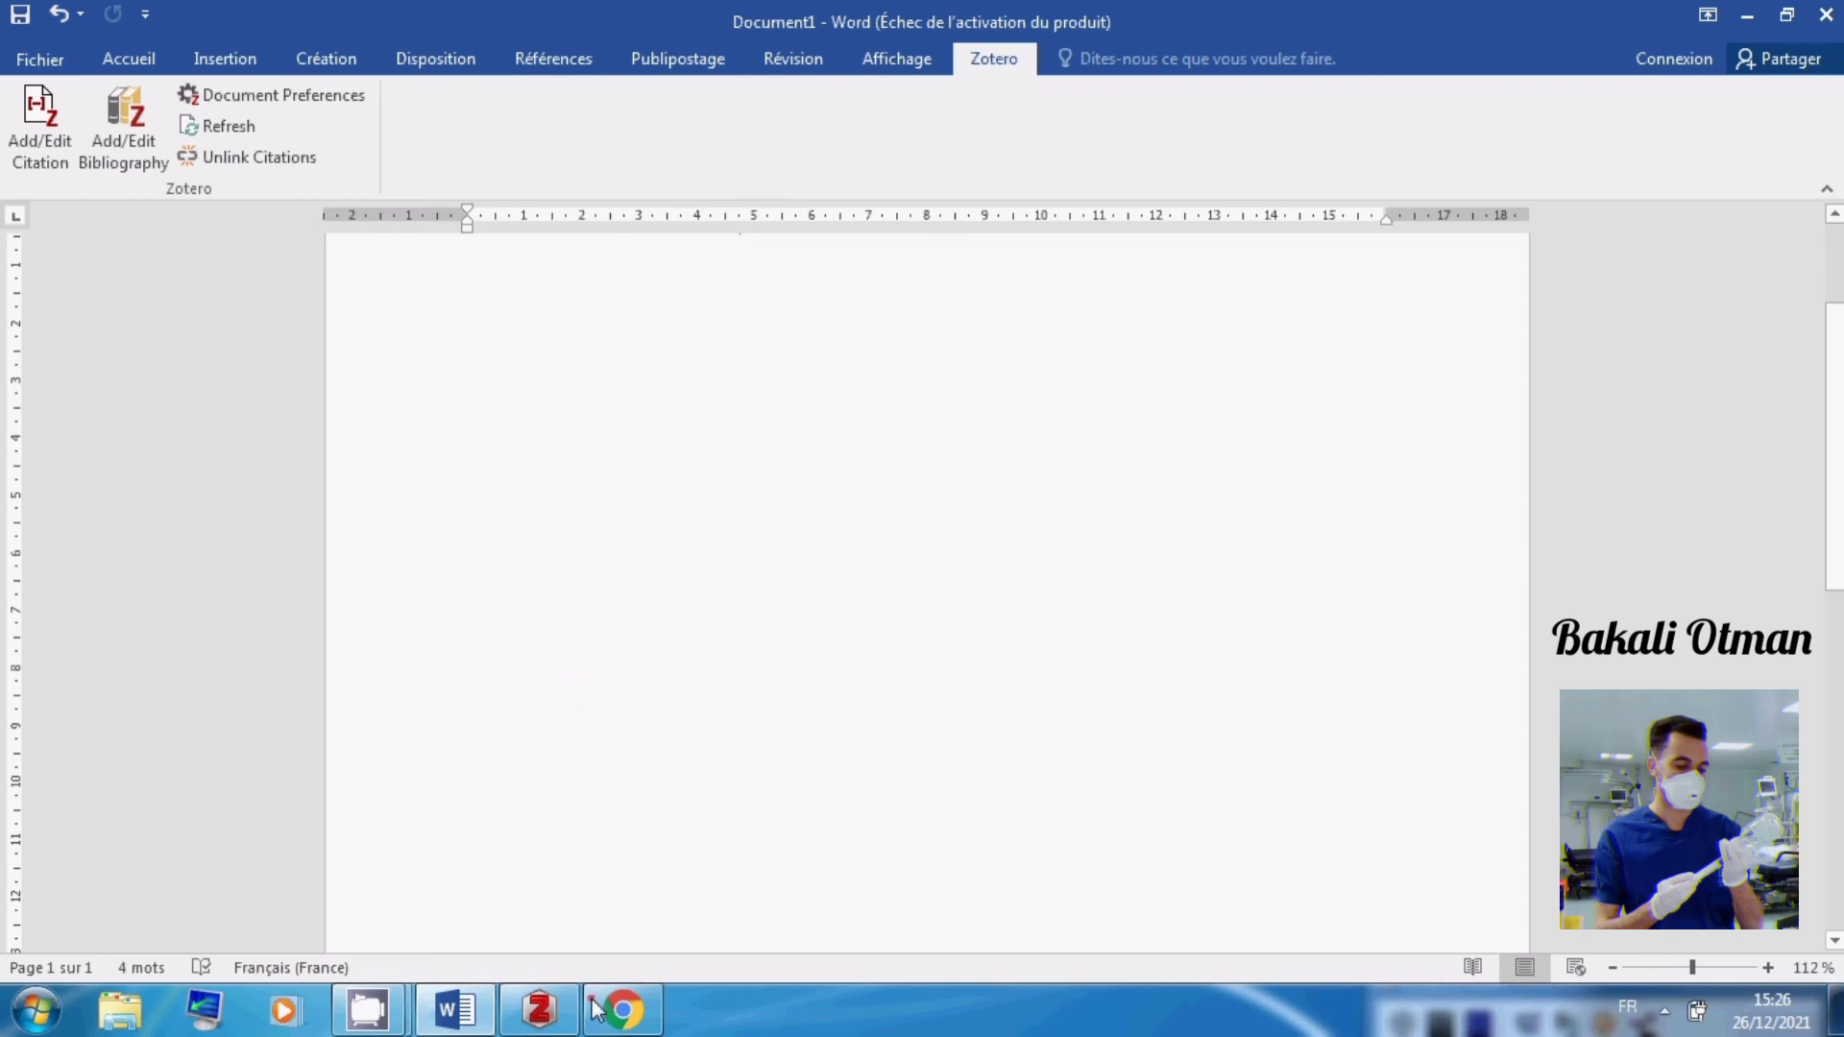
# Switch back to the Zotero library
pyautogui.click(565, 1024)
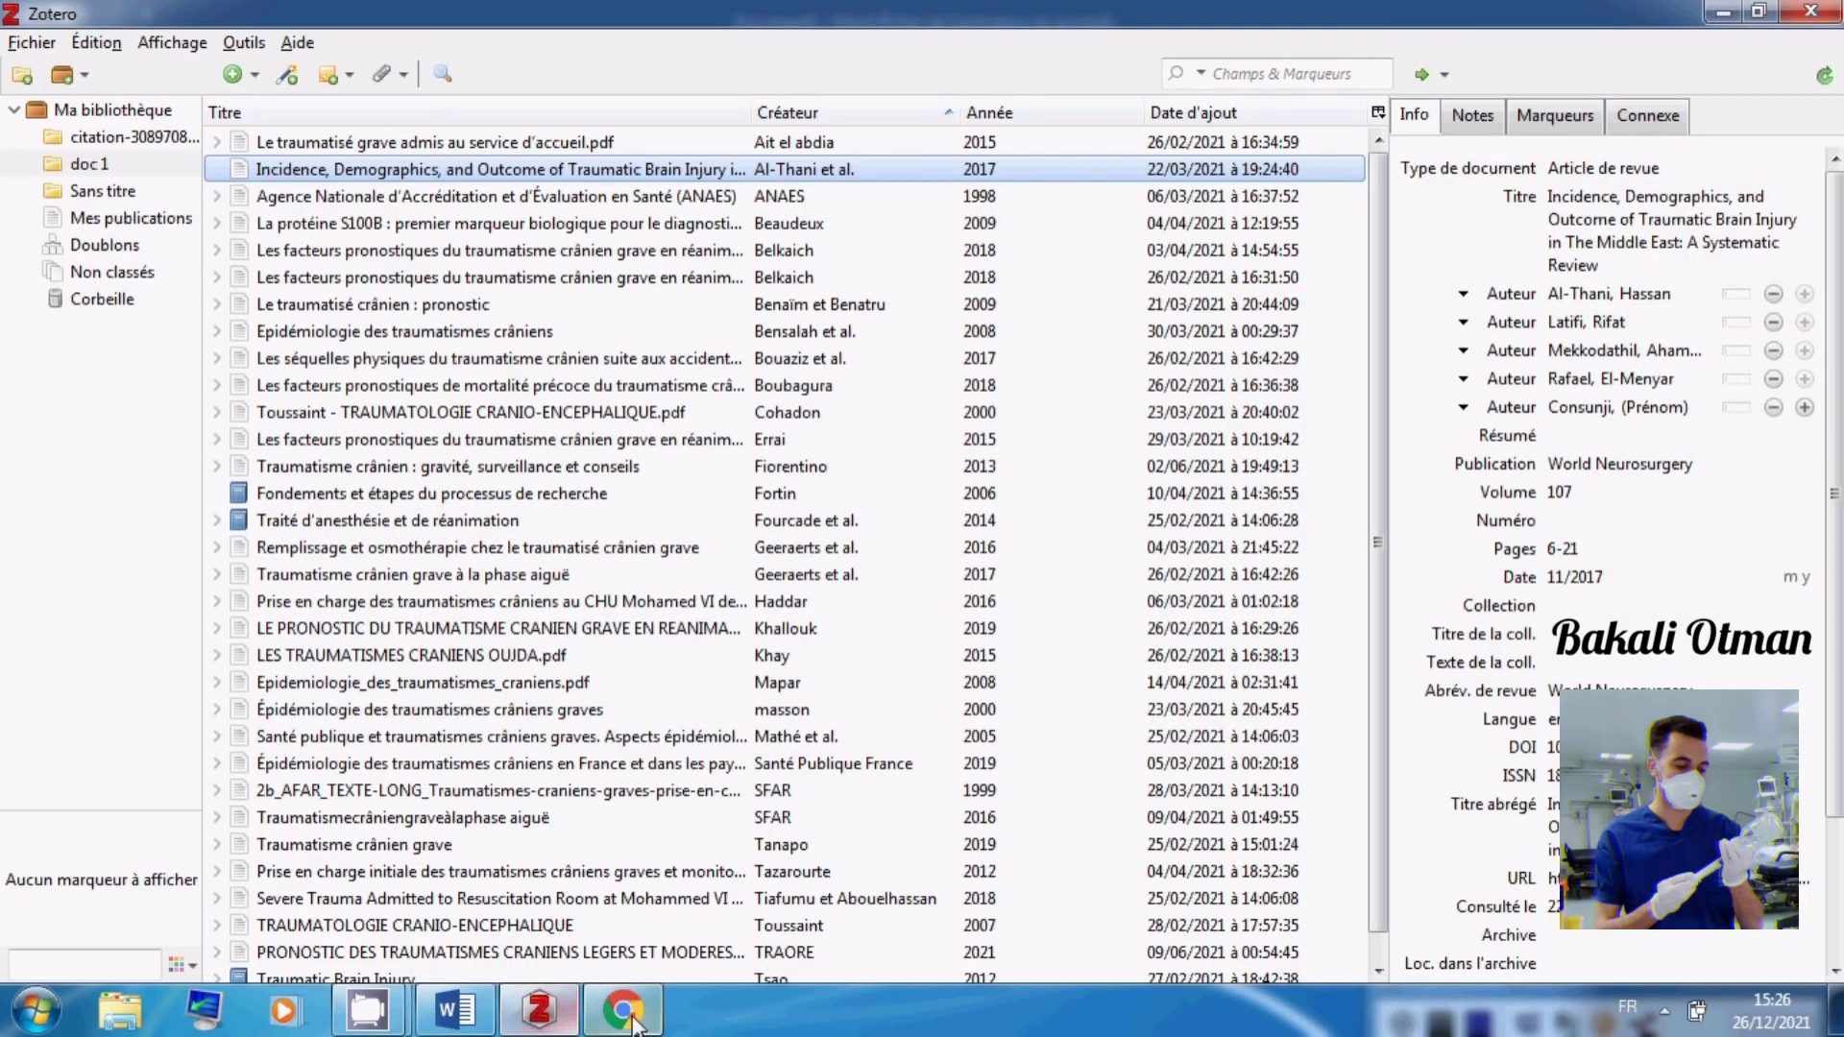